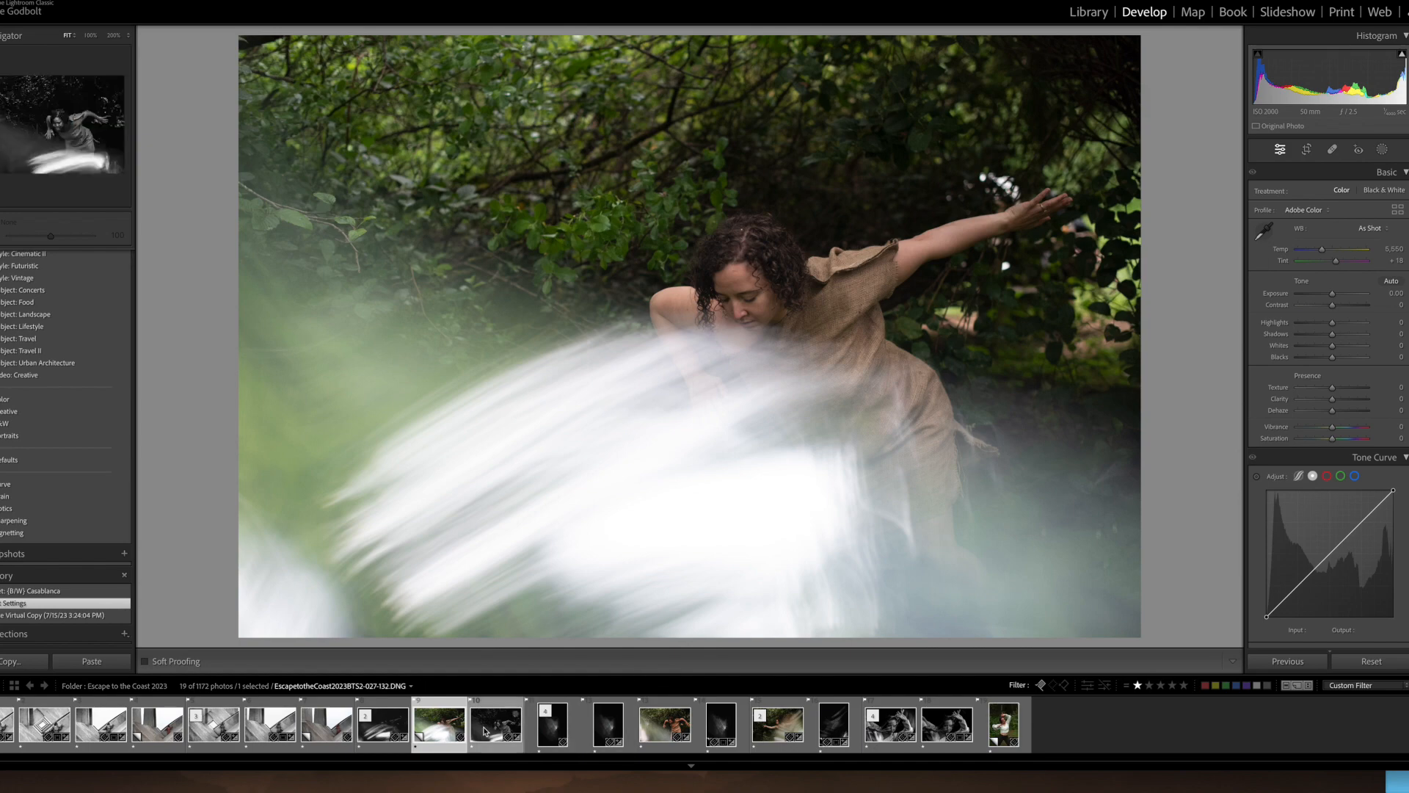
View the colour shots 027-131 and 027-140, and apply the (B/W) Casablanca preset to the unedited colour copy of 027-129
{"action": "left_click", "coordinate": [656, 735]}
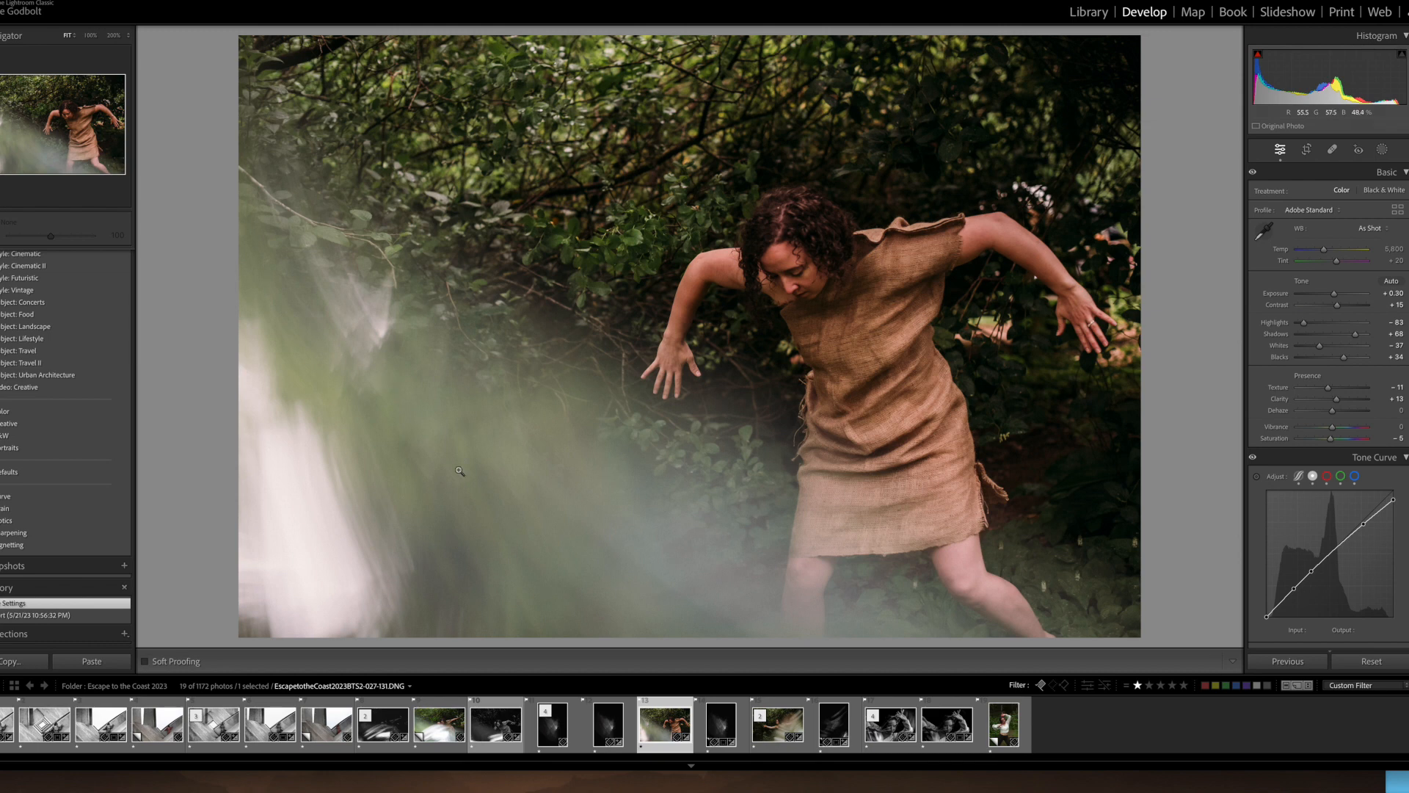
{"action": "left_click", "coordinate": [774, 740]}
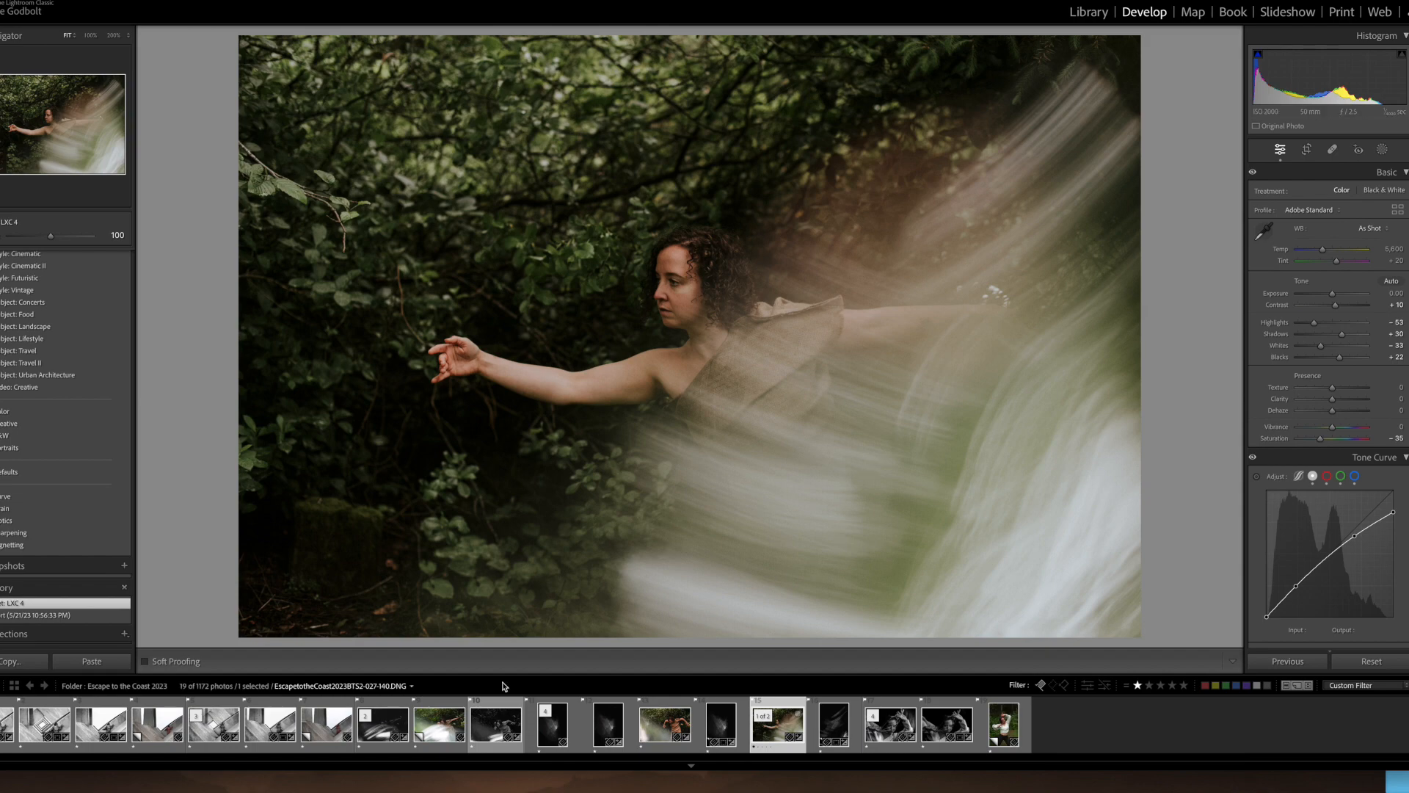
{"action": "left_click", "coordinate": [438, 734]}
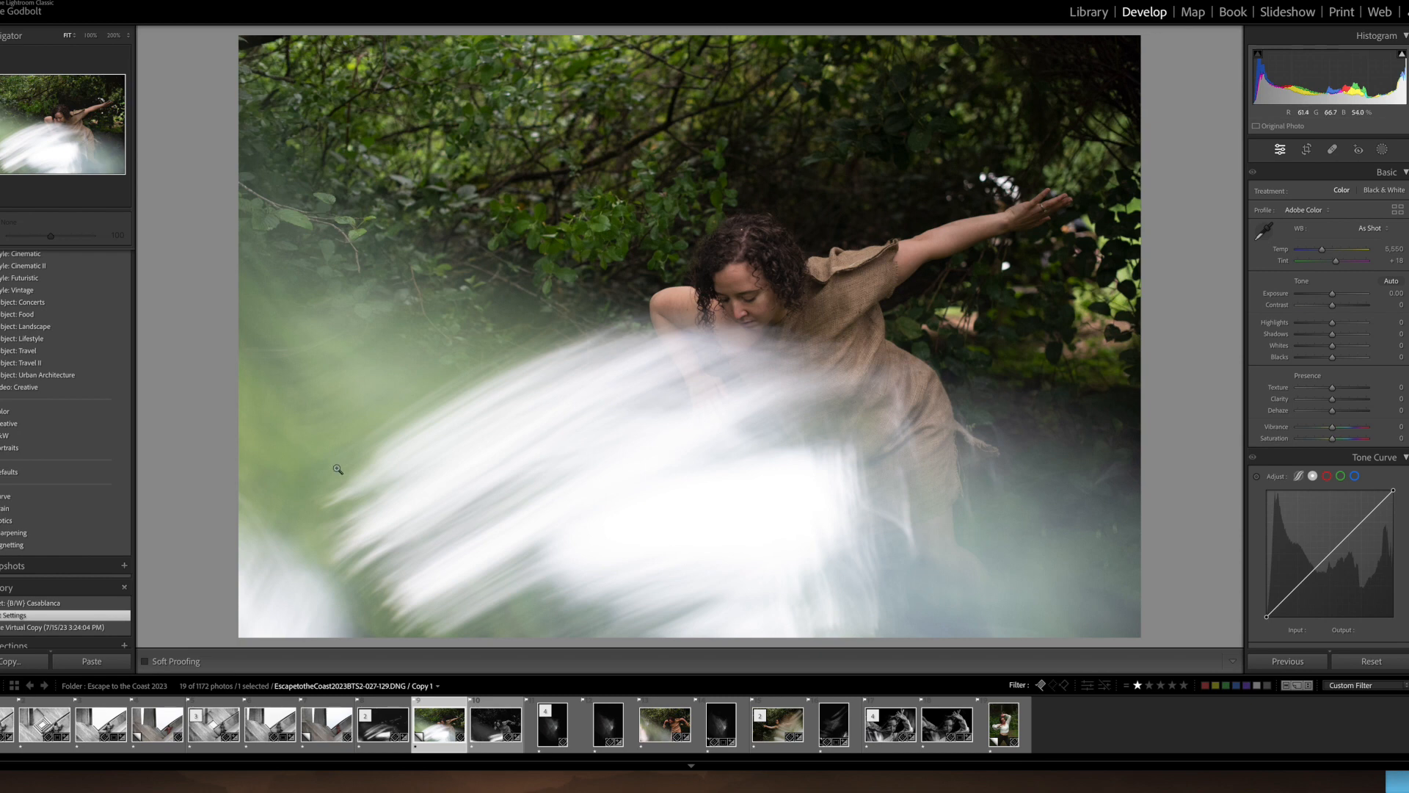
{"action": "scroll", "coordinate": [82, 396], "scroll_direction": "down", "scroll_amount": 10}
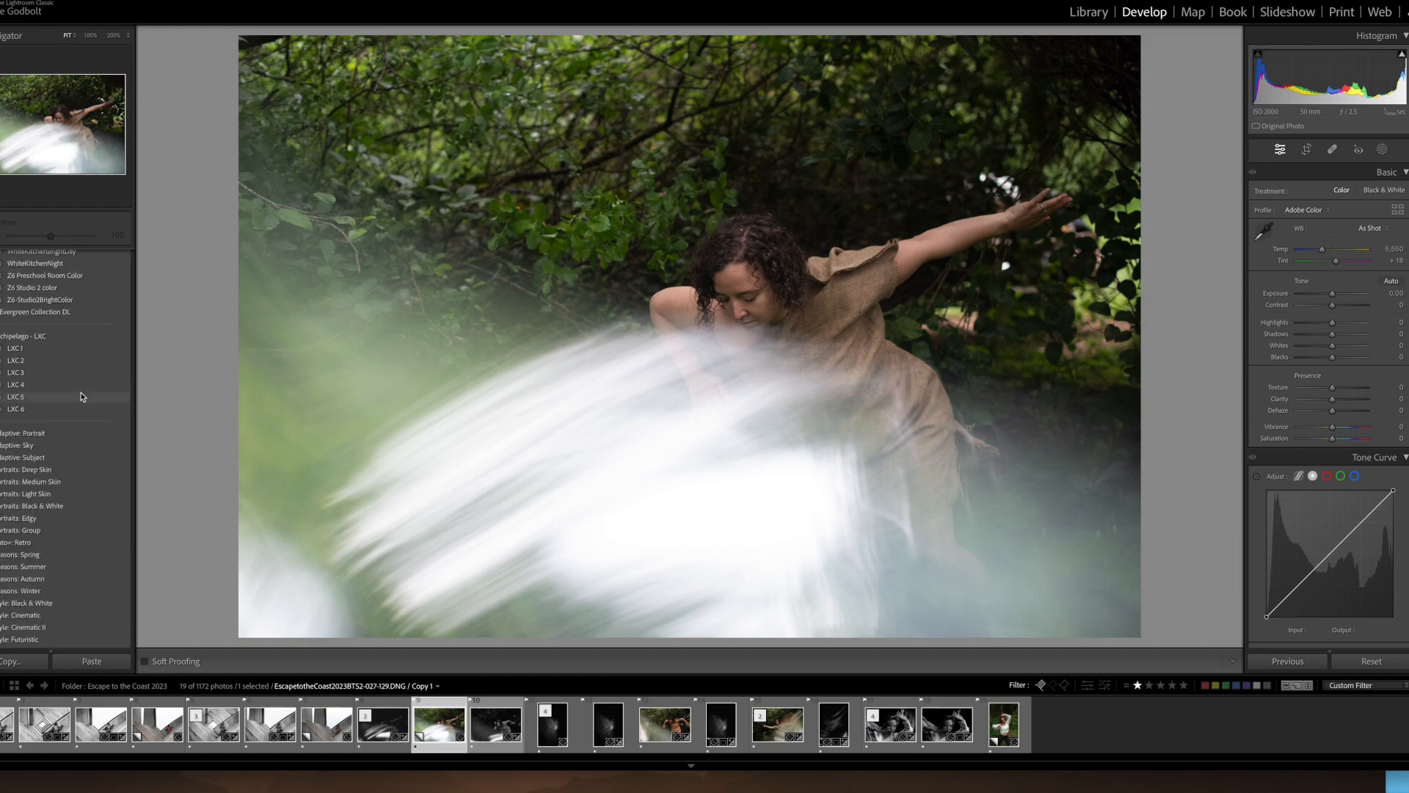
{"action": "scroll", "coordinate": [82, 396], "scroll_direction": "up", "scroll_amount": 5}
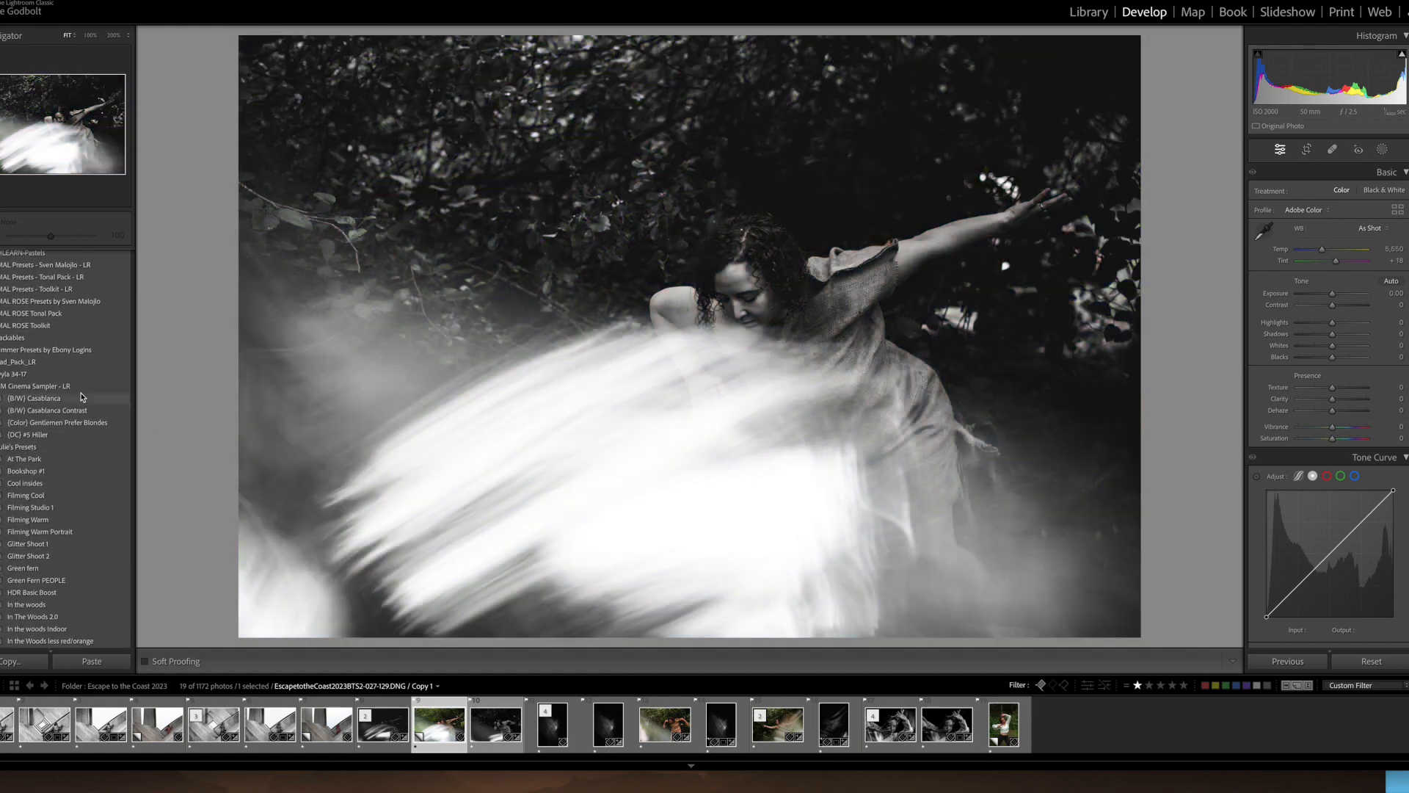
{"action": "left_click", "coordinate": [81, 398]}
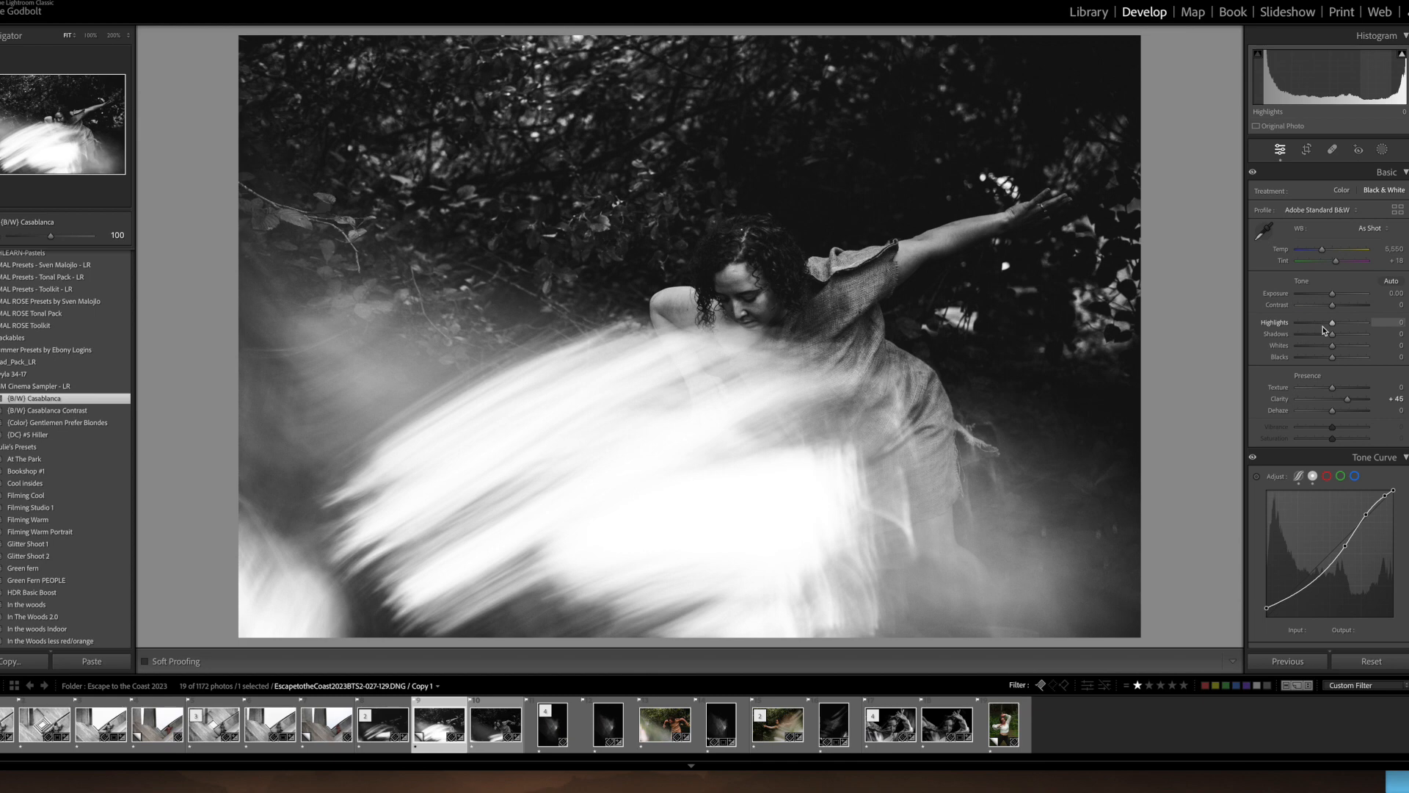
Darken the black-and-white copy by setting Highlights, Shadows and Whites each to -100
{"action": "left_click_drag", "start_coordinate": [1332, 323], "coordinate": [1248, 327]}
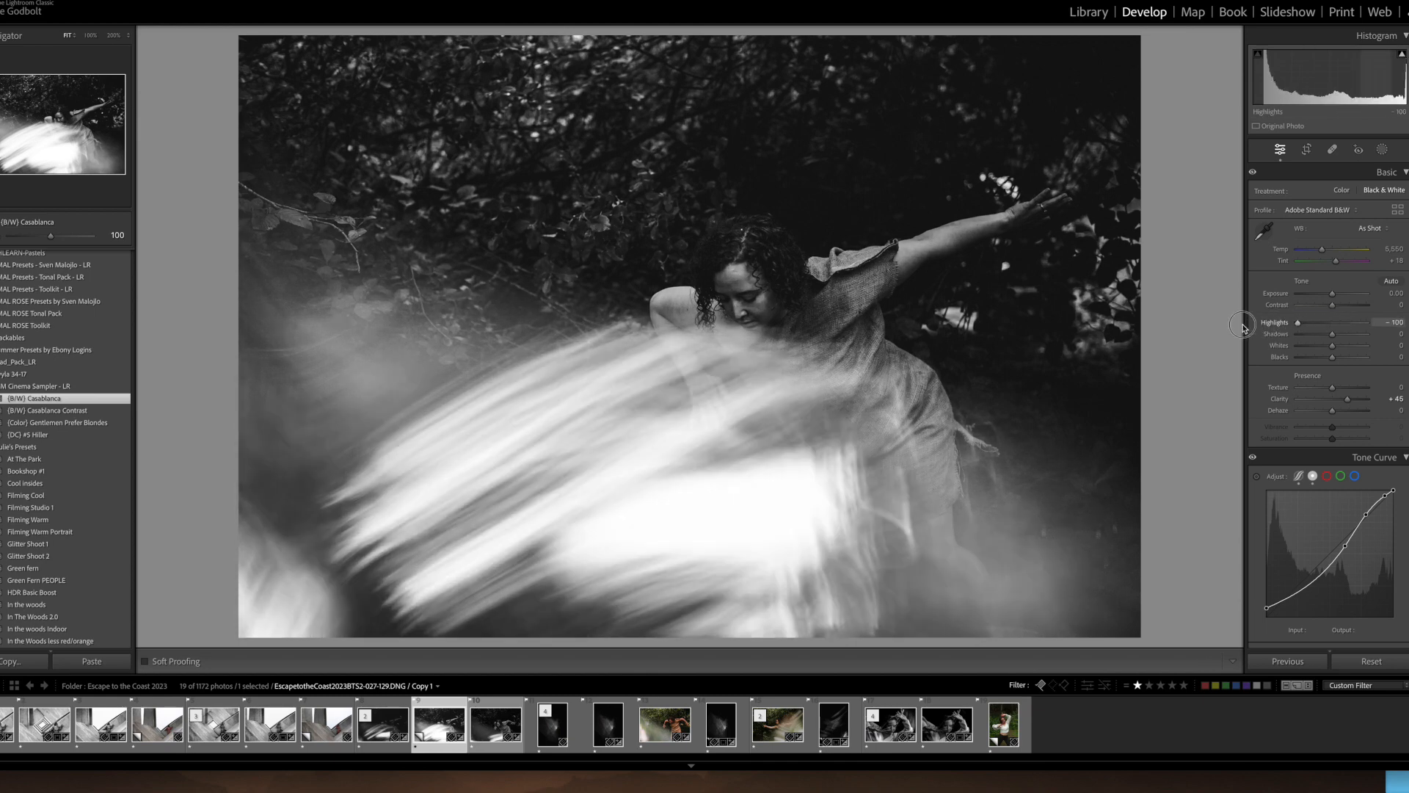
{"action": "left_click_drag", "start_coordinate": [1333, 335], "coordinate": [1250, 334]}
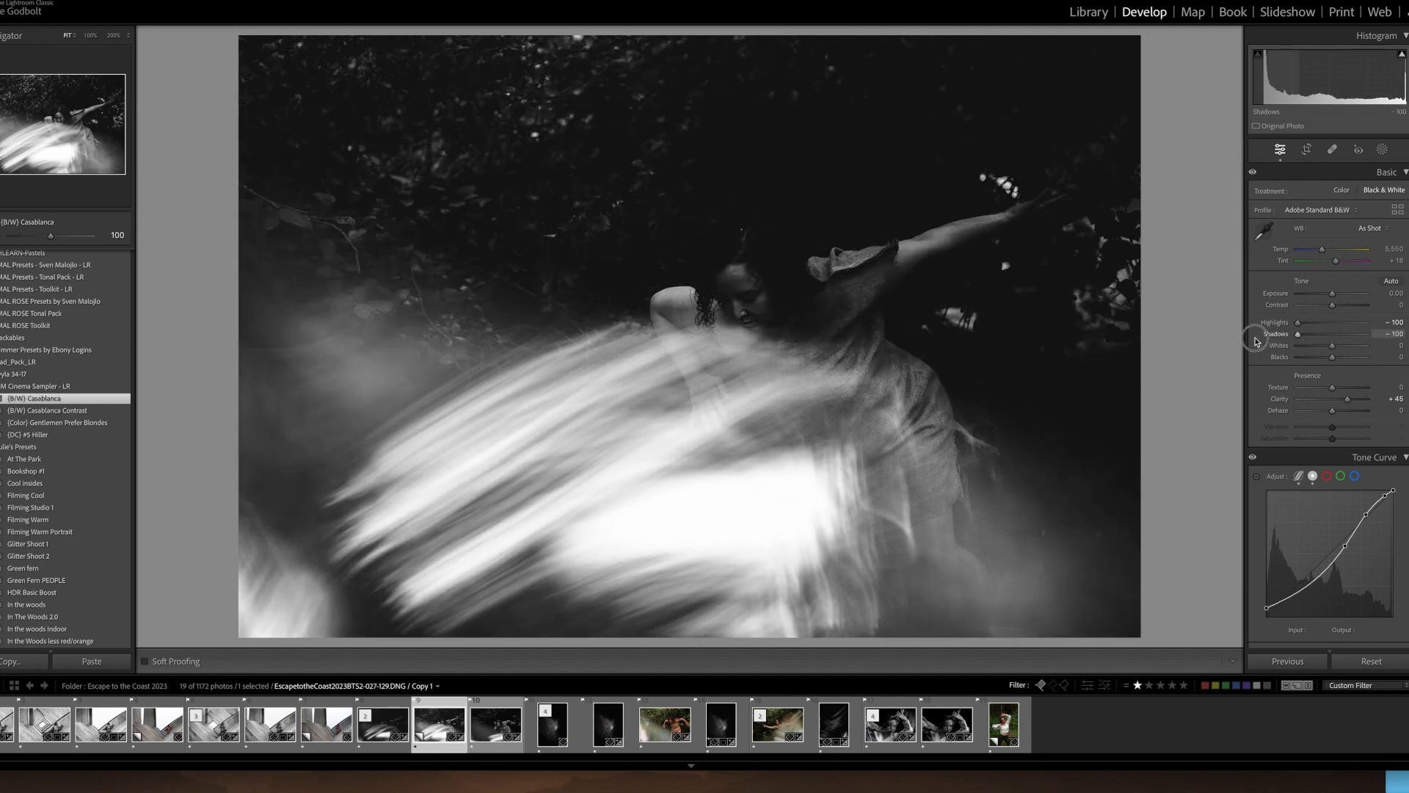
{"action": "left_click_drag", "start_coordinate": [1333, 345], "coordinate": [1244, 356]}
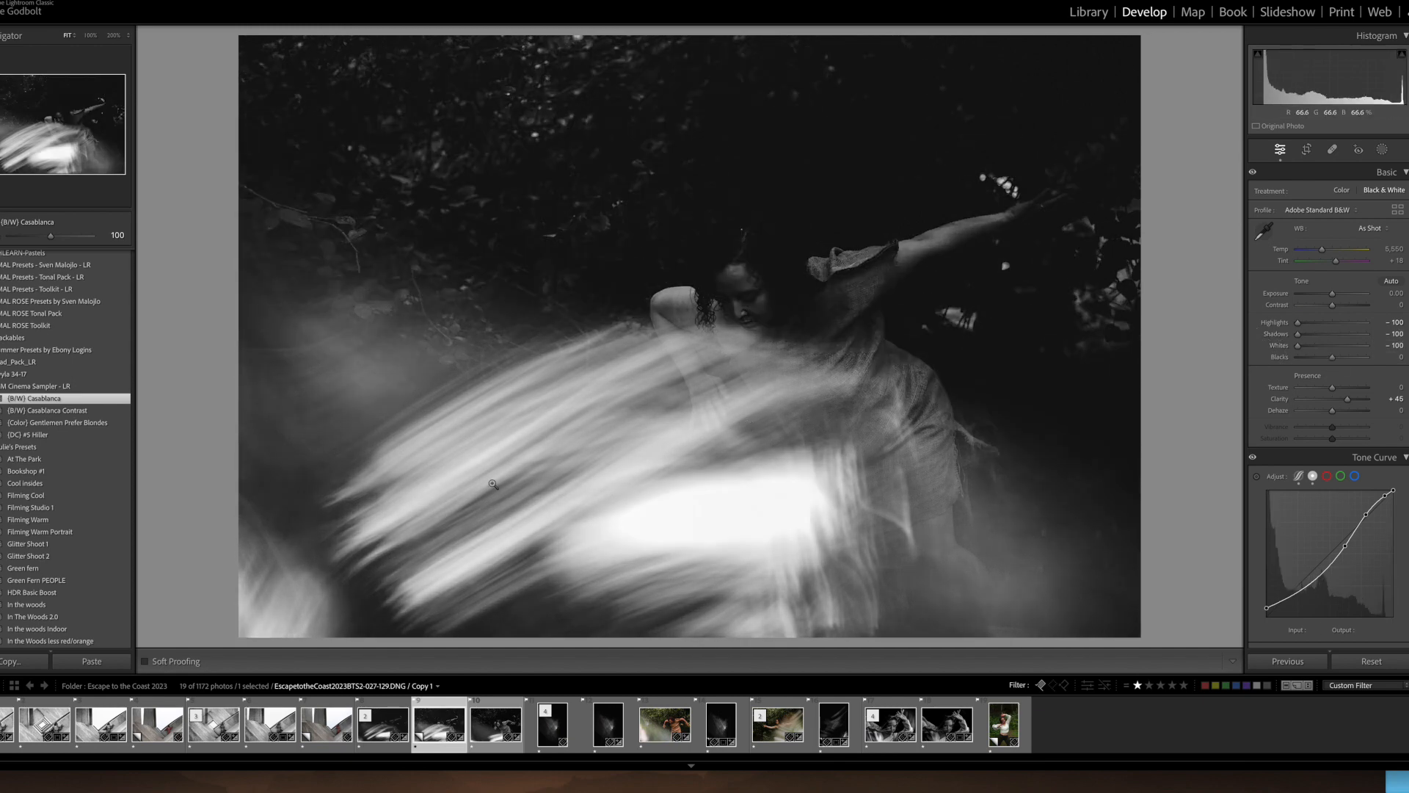
Crop the darker black-and-white version of 027-129 at its original aspect ratio to the diagonal light streaks, leaving out the dancer
{"action": "left_click", "coordinate": [375, 735]}
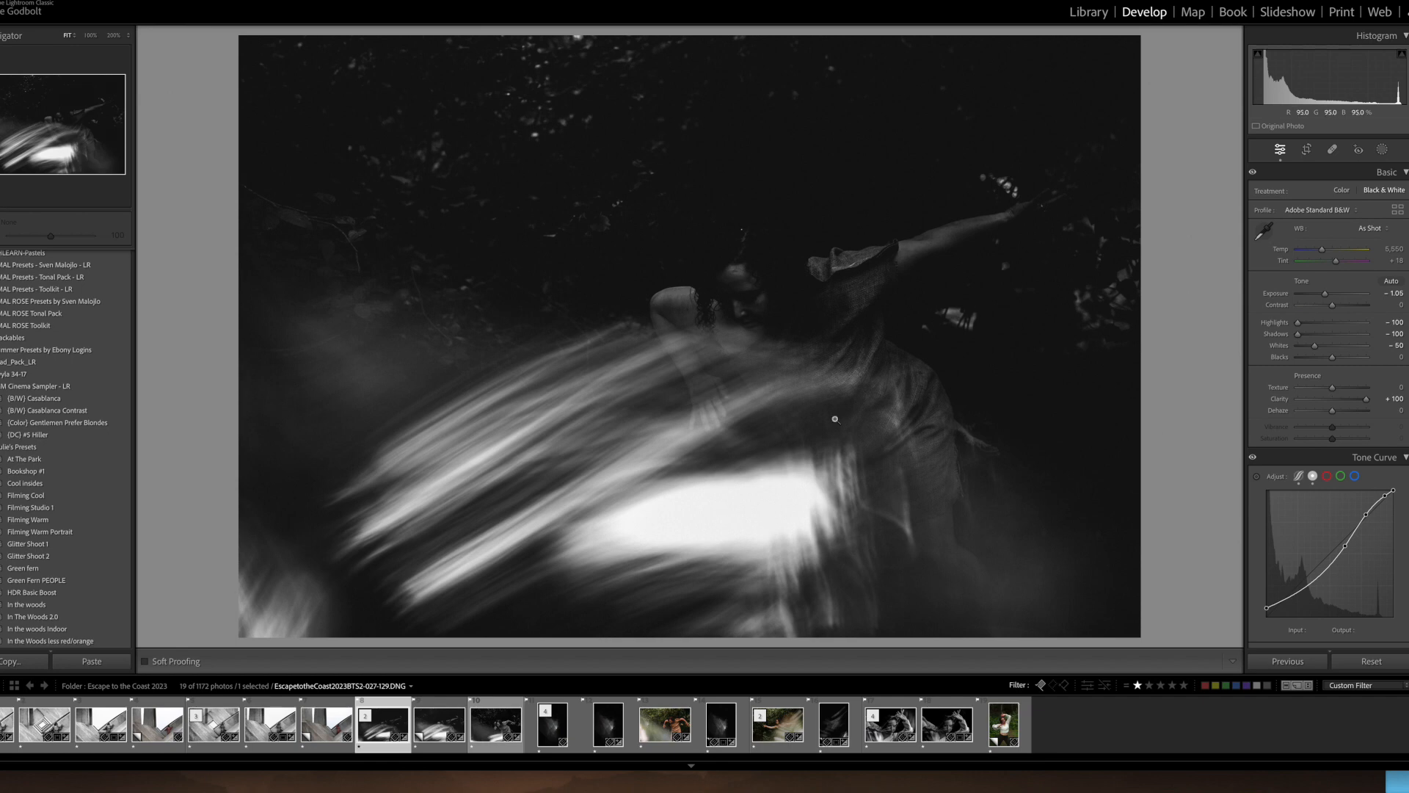
{"action": "left_click", "coordinate": [1308, 149]}
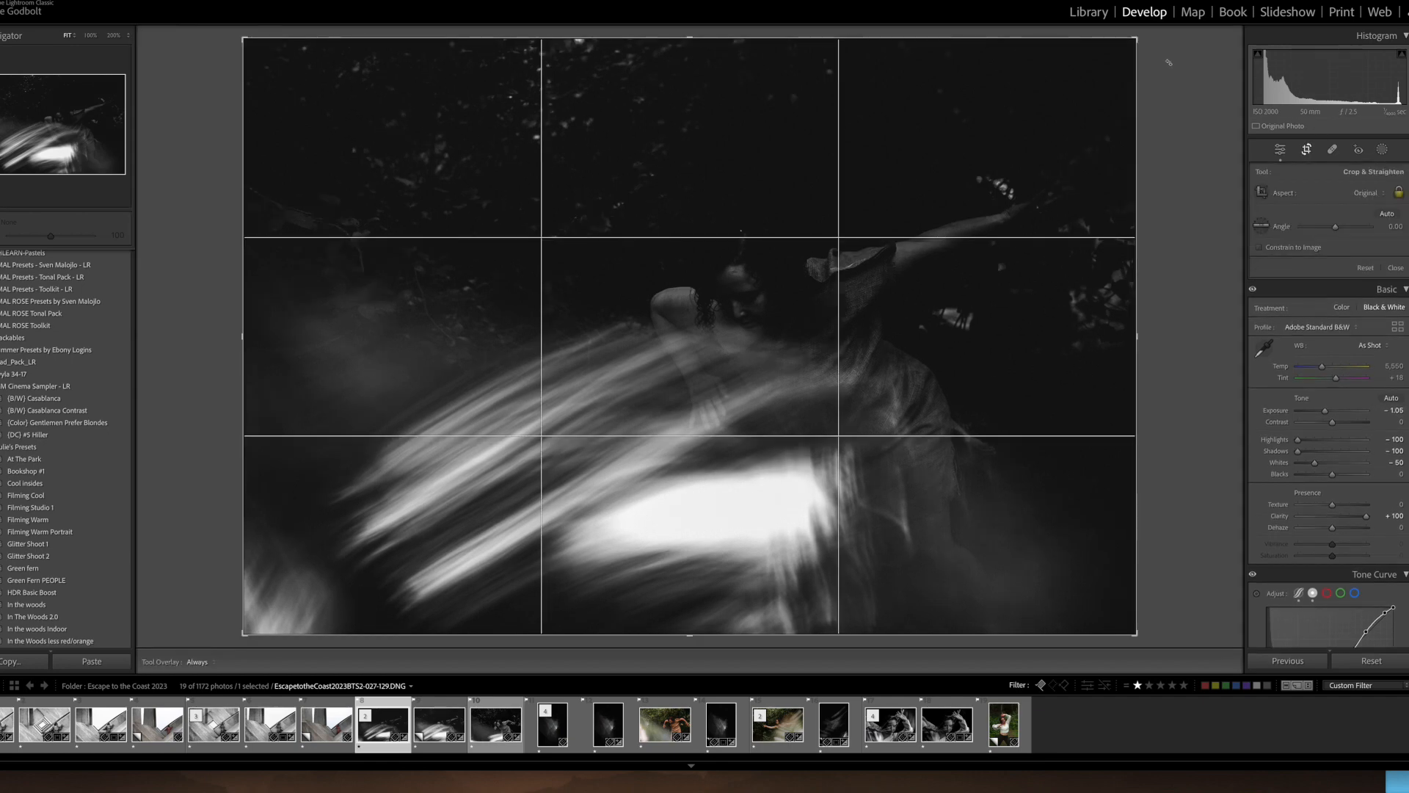
{"action": "left_click_drag", "start_coordinate": [1137, 38], "coordinate": [903, 170]}
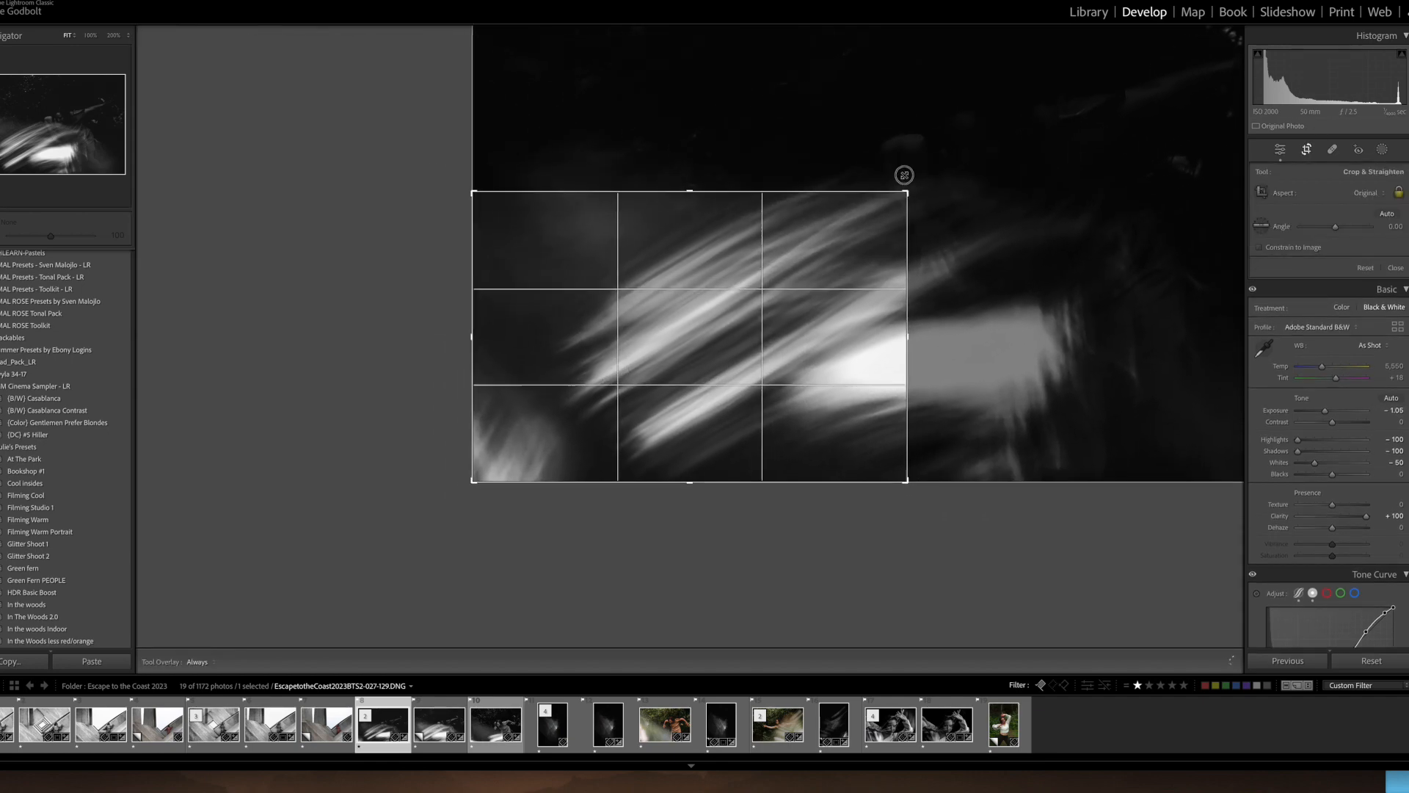
{"action": "left_click_drag", "start_coordinate": [487, 474], "coordinate": [516, 453]}
{"action": "left_click_drag", "start_coordinate": [640, 379], "coordinate": [642, 368]}
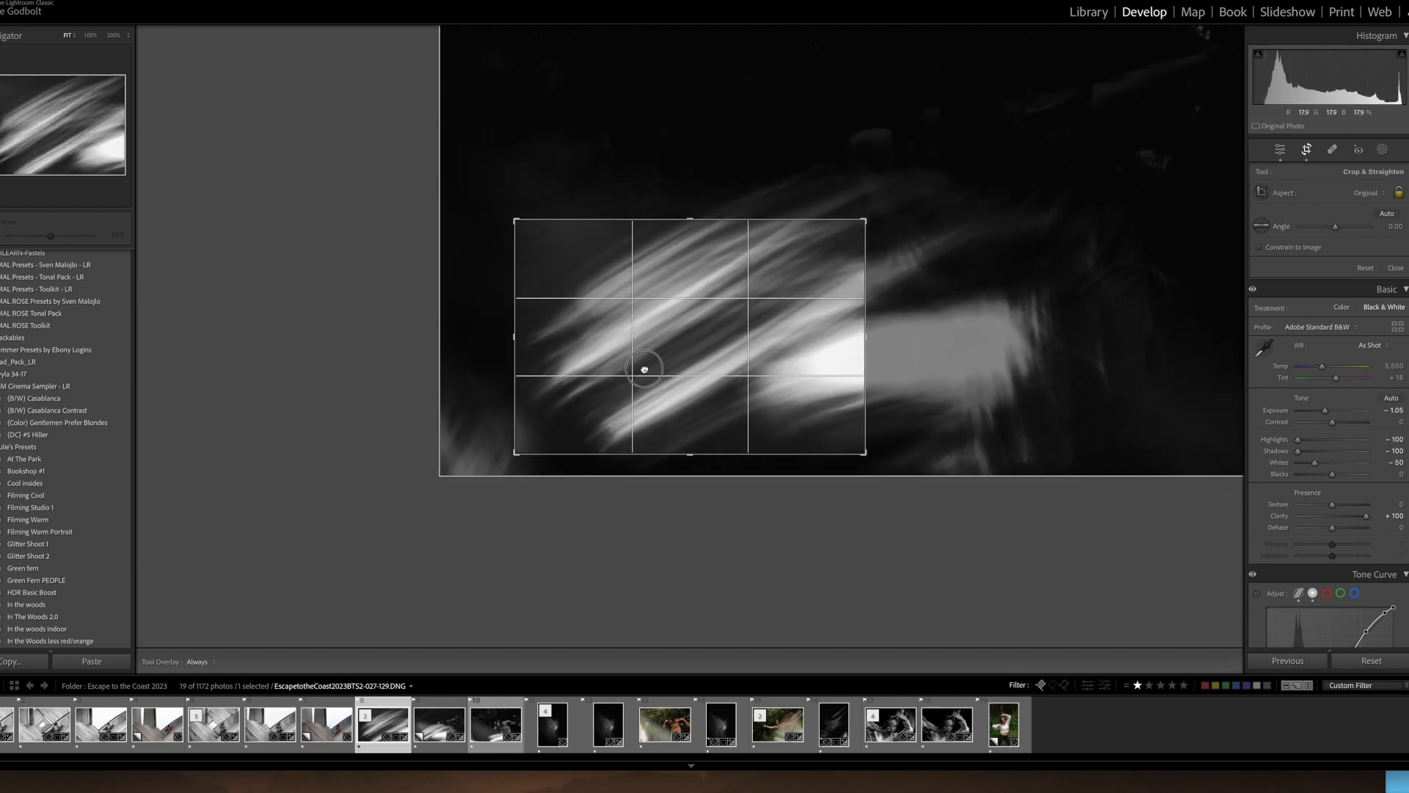
{"action": "left_click", "coordinate": [1306, 151]}
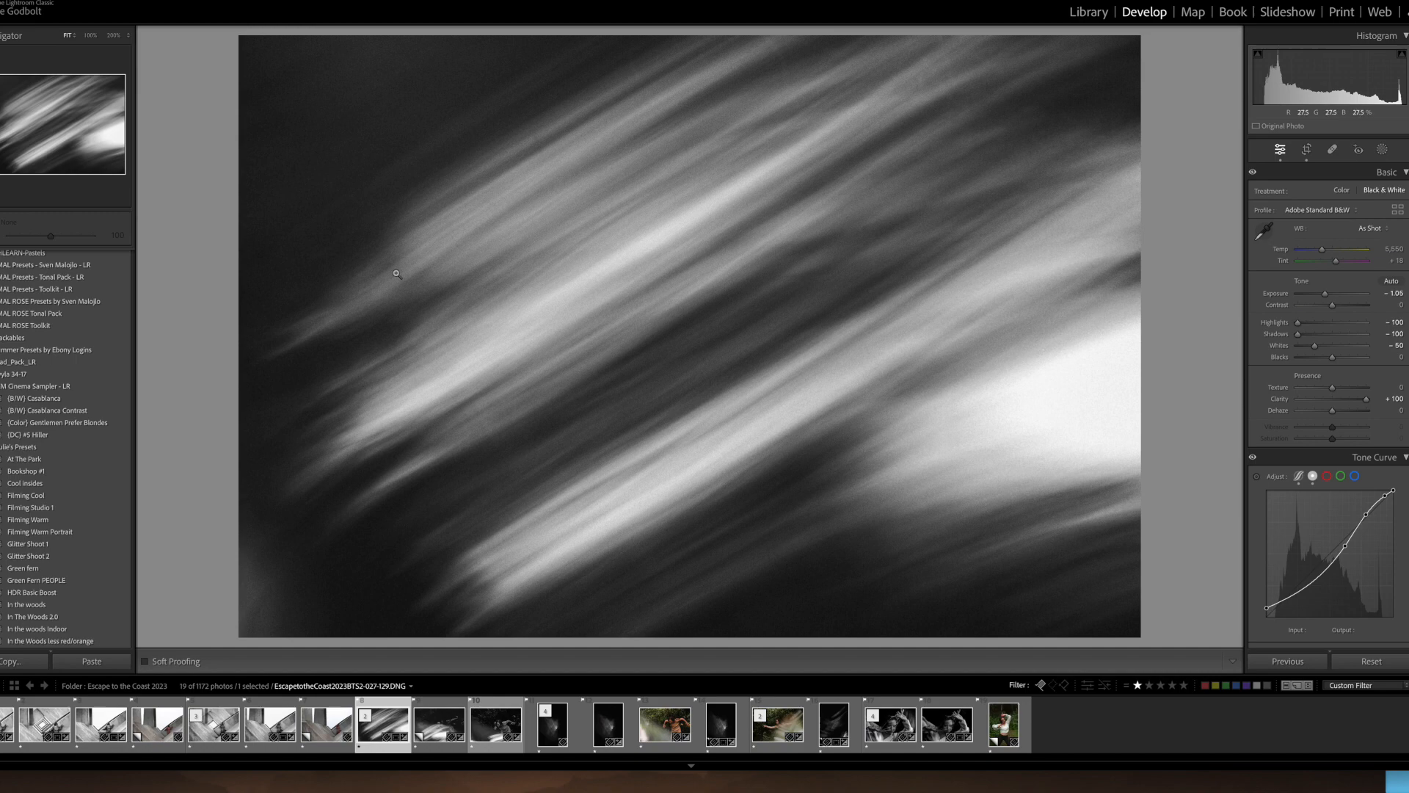
Reset all develop adjustments on Copy 1 of photo 027-129
{"action": "left_click", "coordinate": [439, 733]}
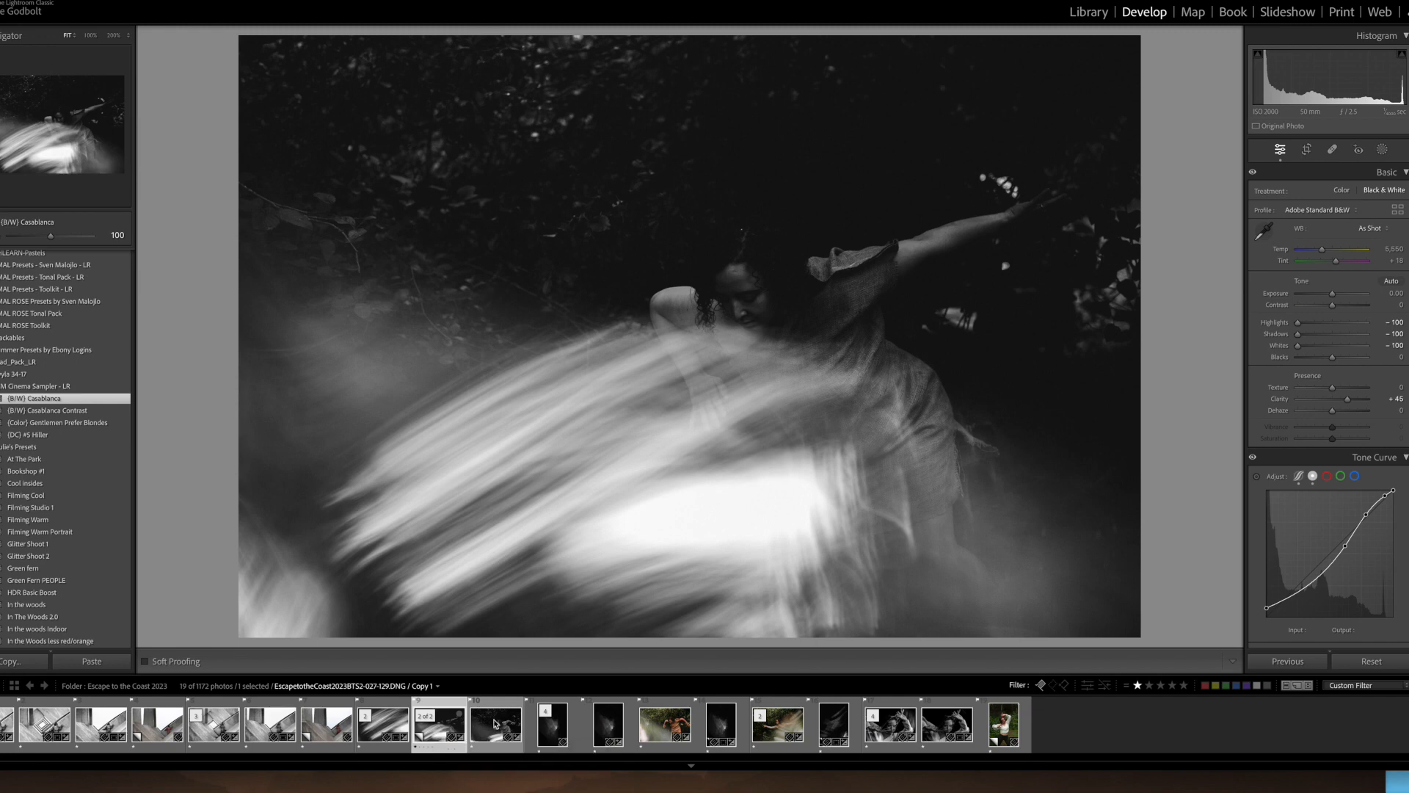
{"action": "left_click", "coordinate": [1371, 661]}
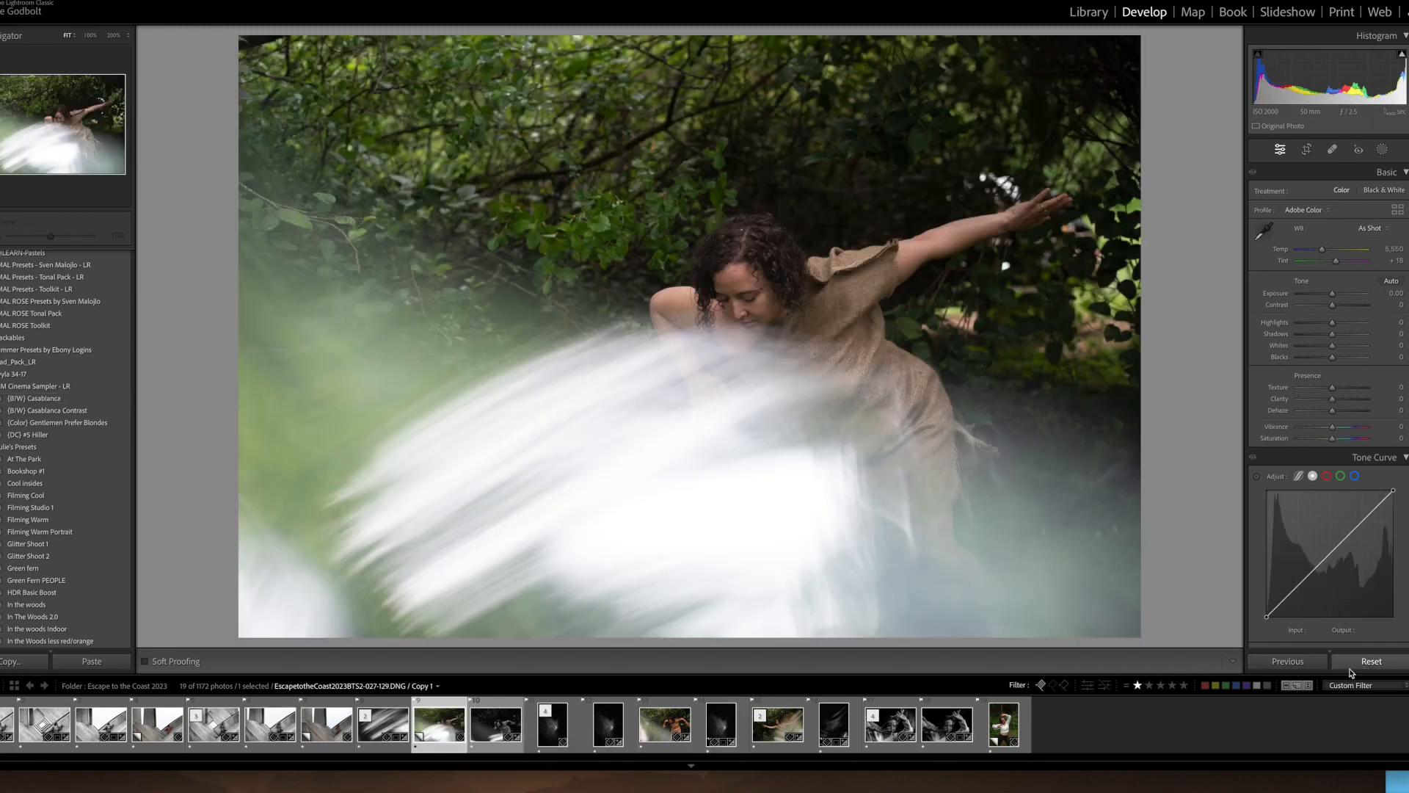
Compare the colour shot 027-140 with its abstract black-and-white version, and view the colour shot 027-131
{"action": "left_click", "coordinate": [761, 734]}
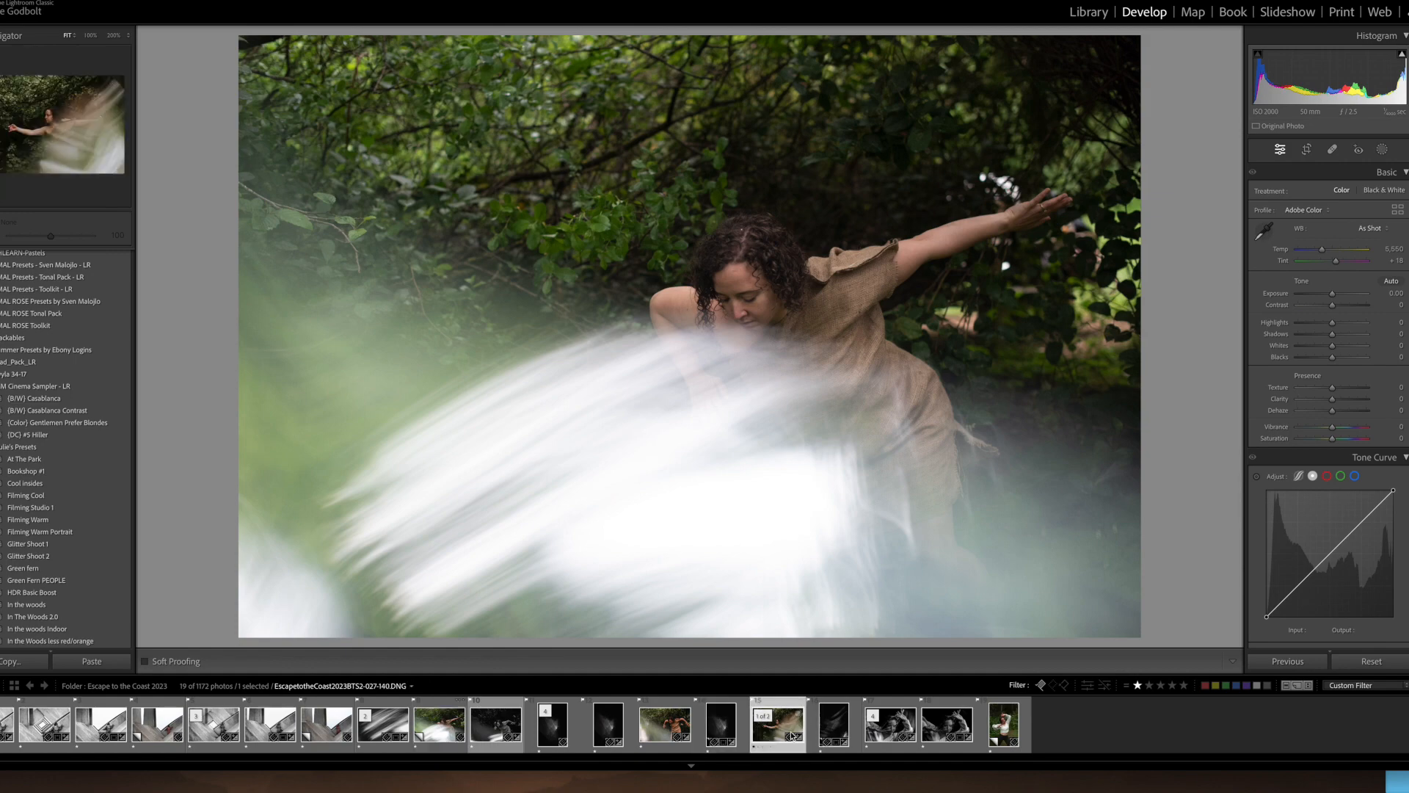
{"action": "left_click", "coordinate": [842, 728]}
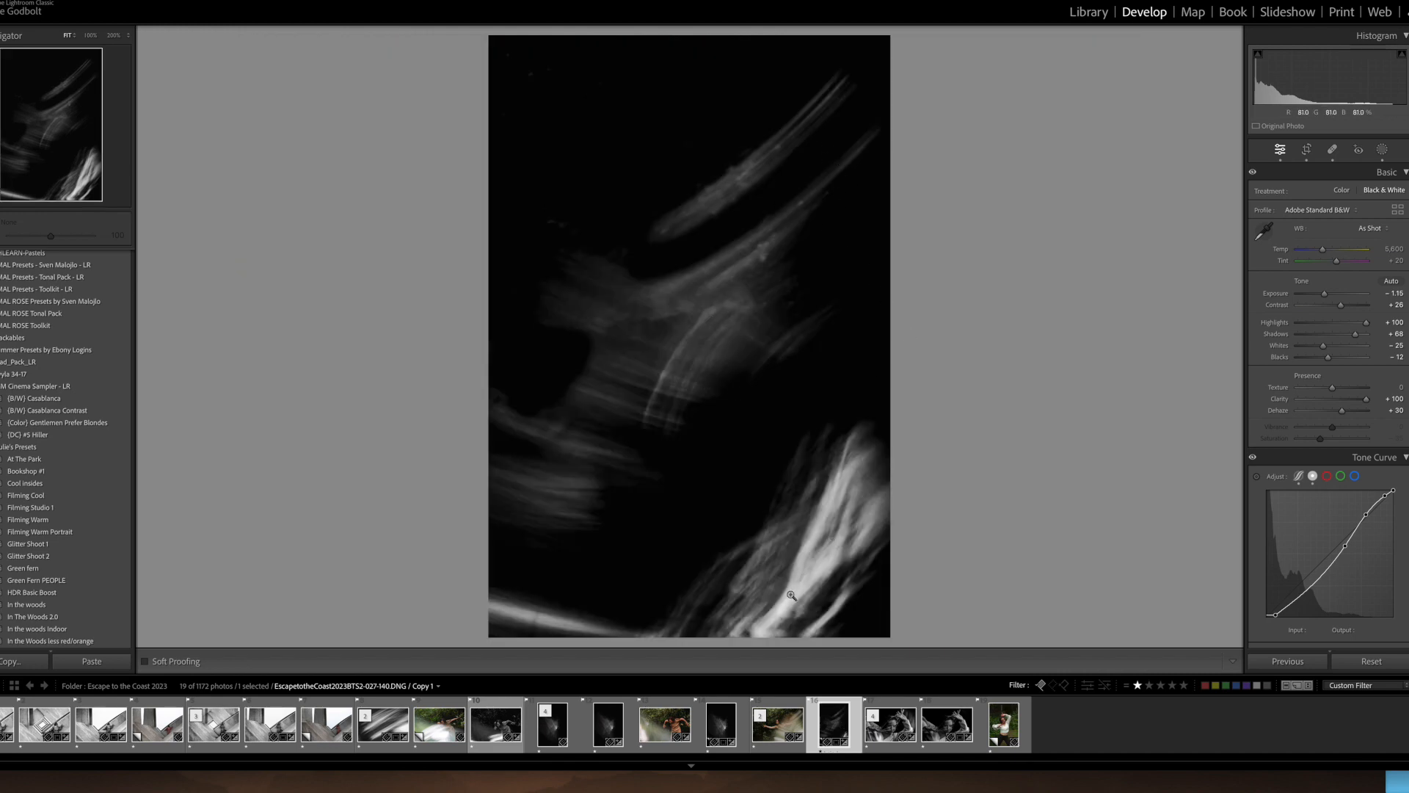
{"action": "left_click", "coordinate": [773, 733]}
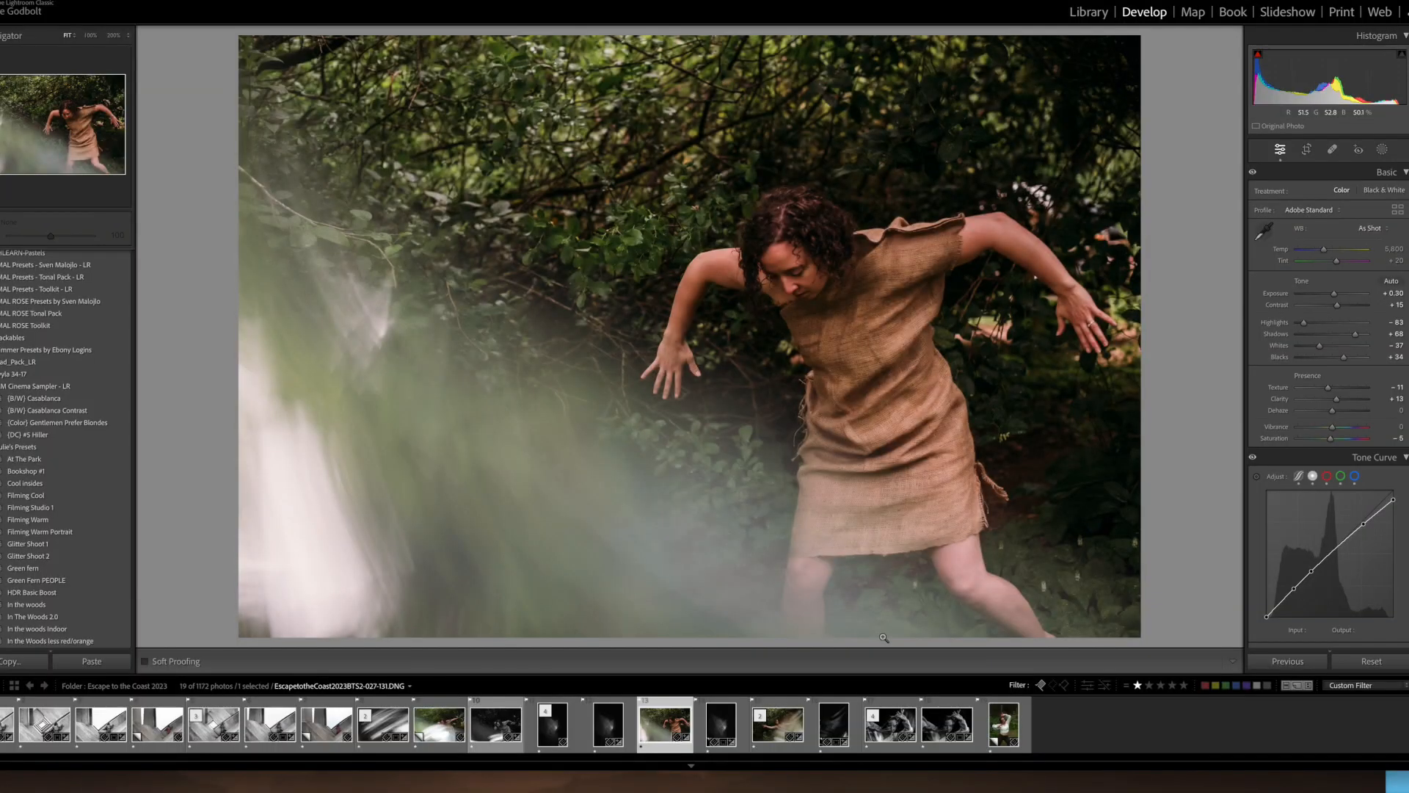
Compare the unedited colour copy of 027-191 with its black-and-white portrait version, and inspect that version's rotated crop
{"action": "left_click", "coordinate": [986, 718]}
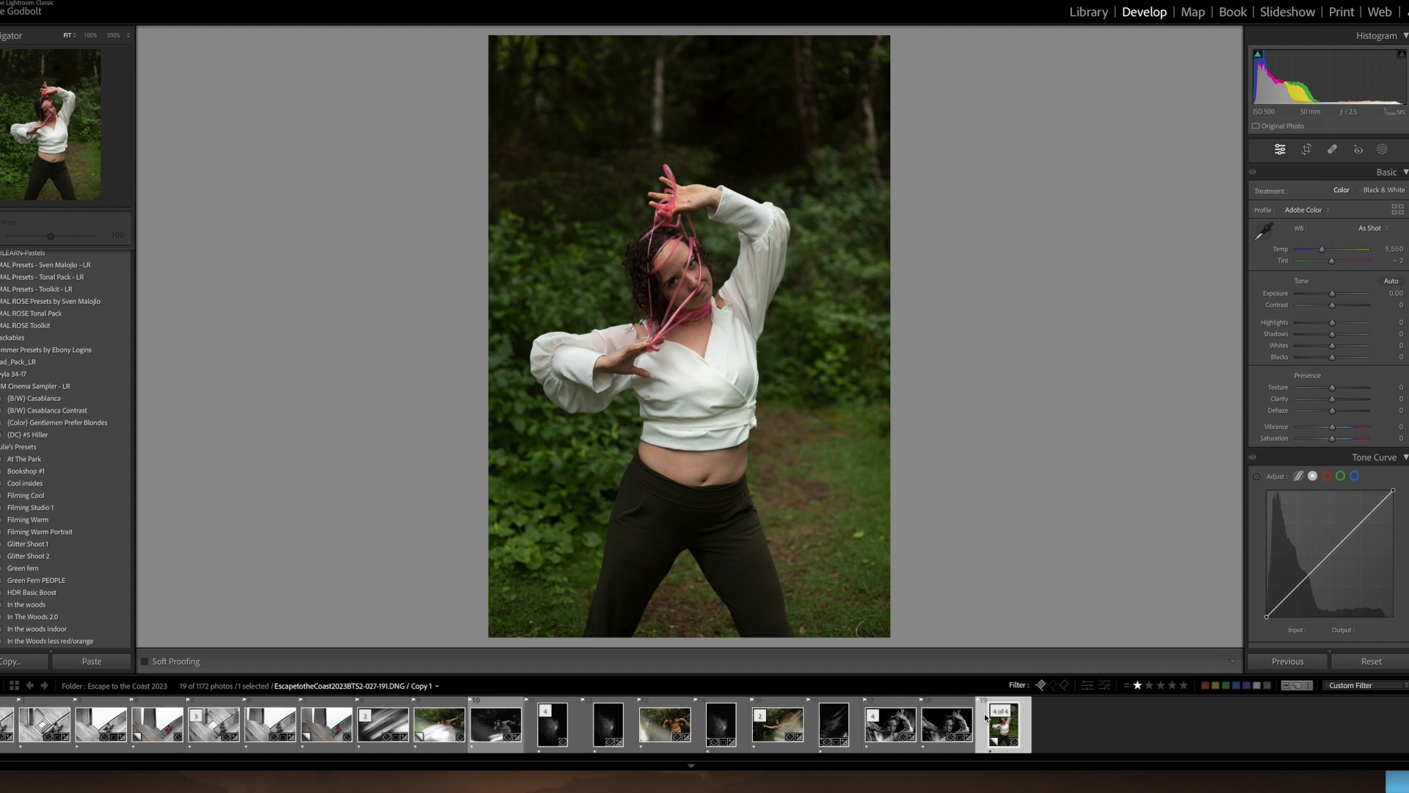
{"action": "key", "text": "Left"}
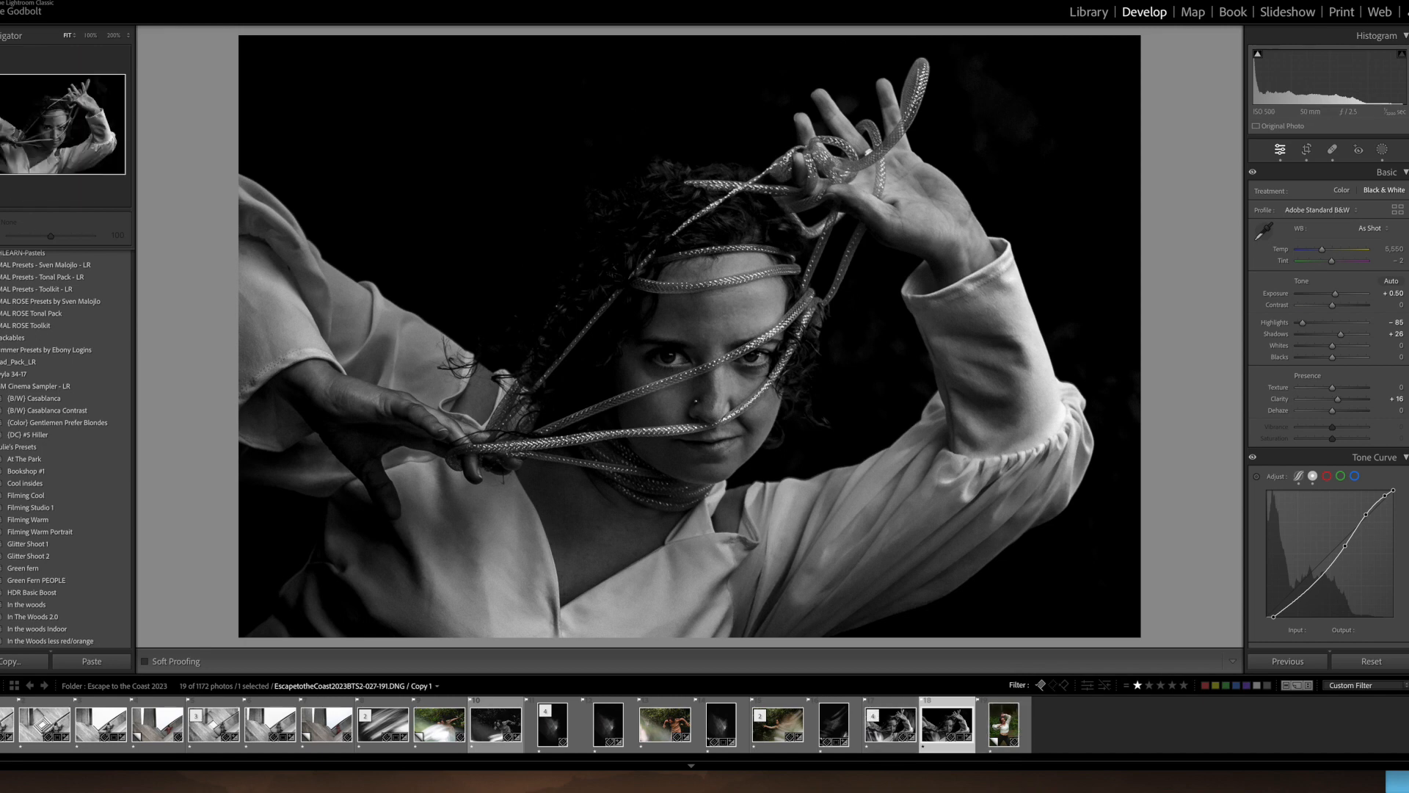
{"action": "left_click", "coordinate": [1309, 149]}
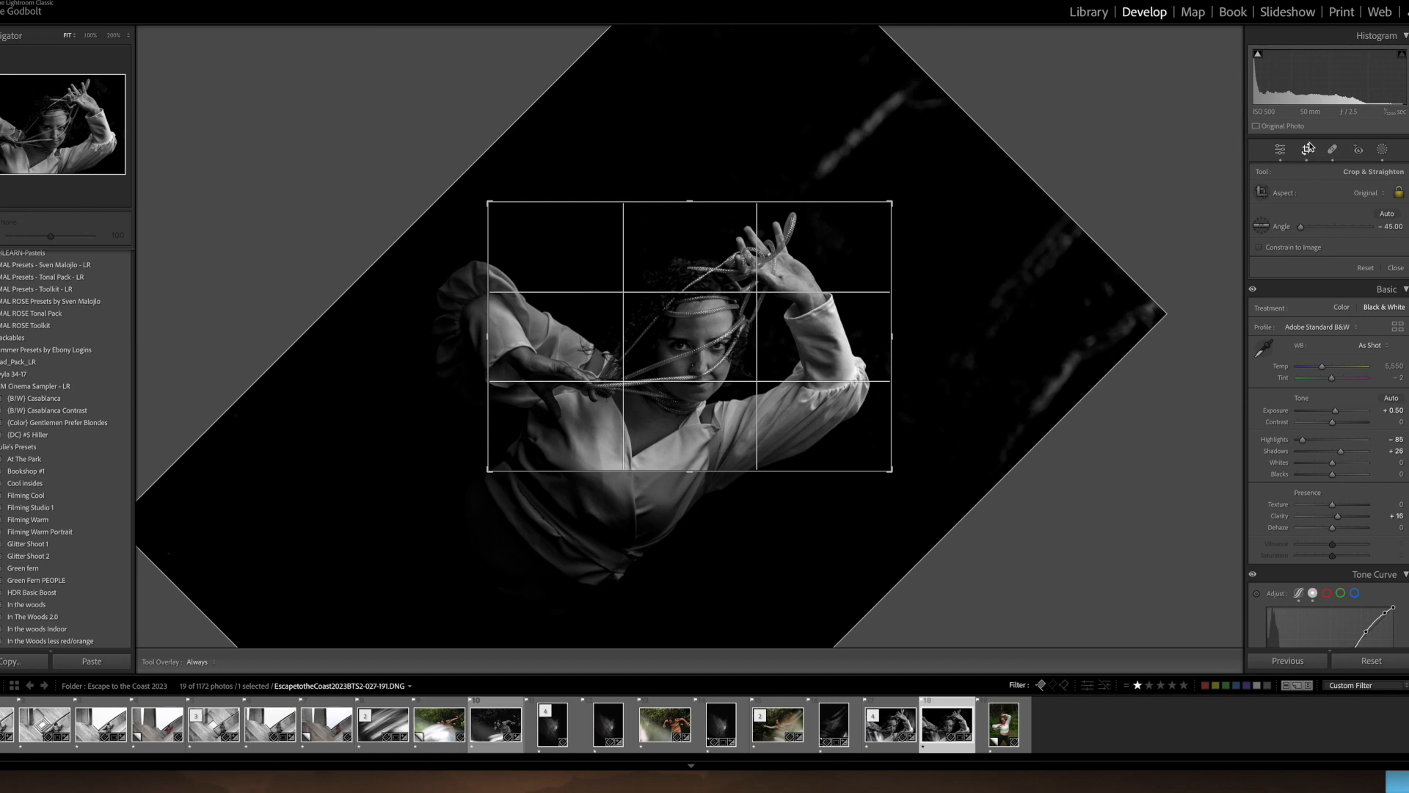
{"action": "left_click", "coordinate": [1281, 149]}
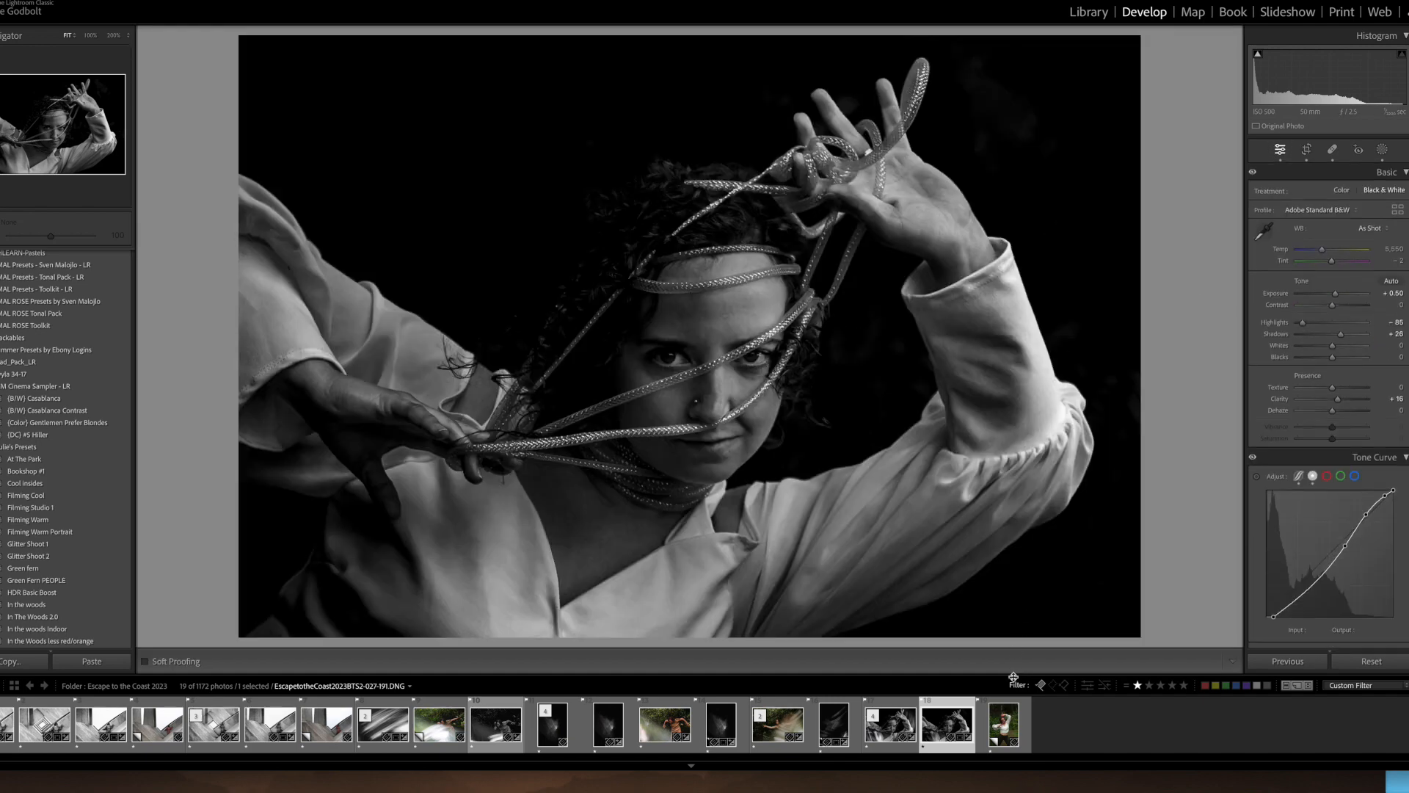
{"action": "left_click", "coordinate": [1007, 738]}
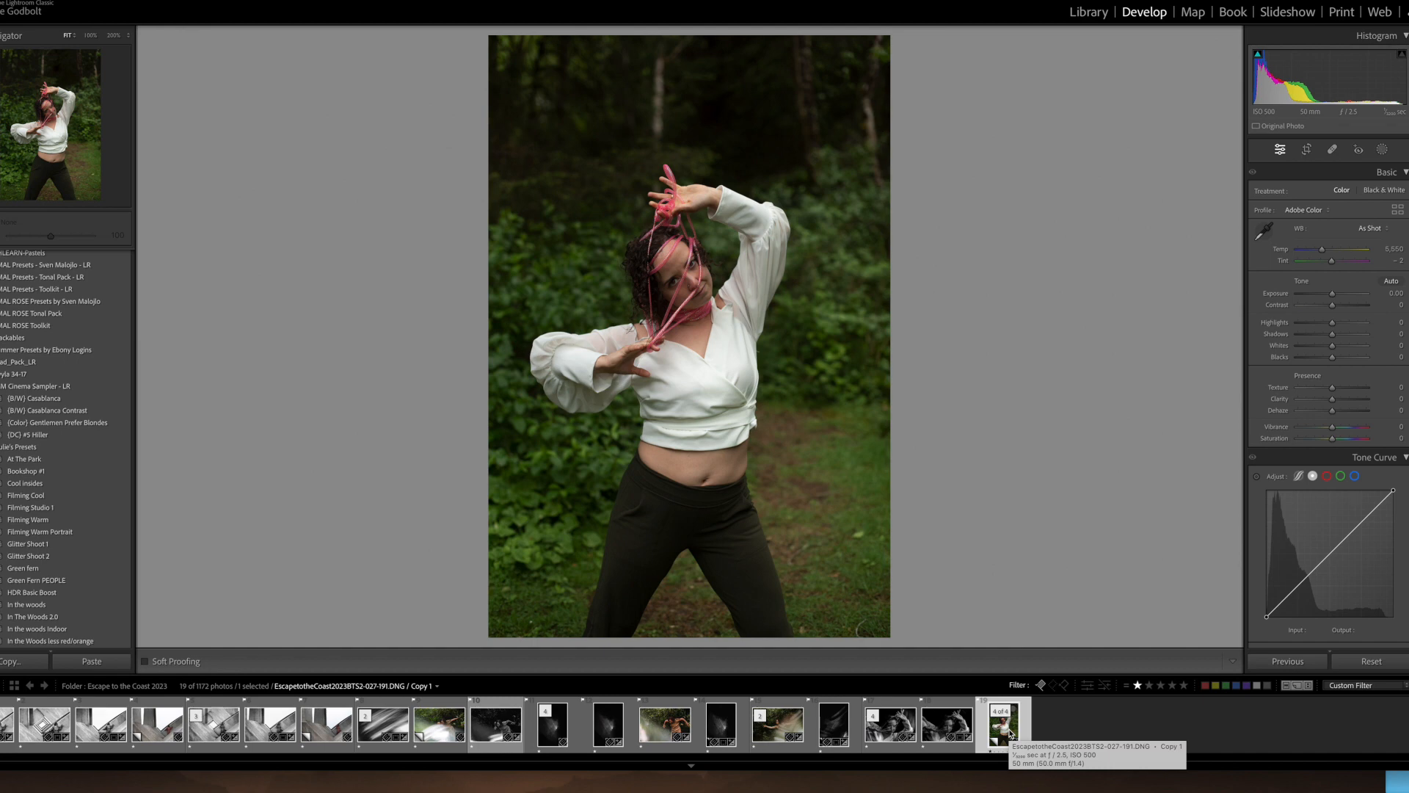
{"action": "left_click", "coordinate": [947, 725]}
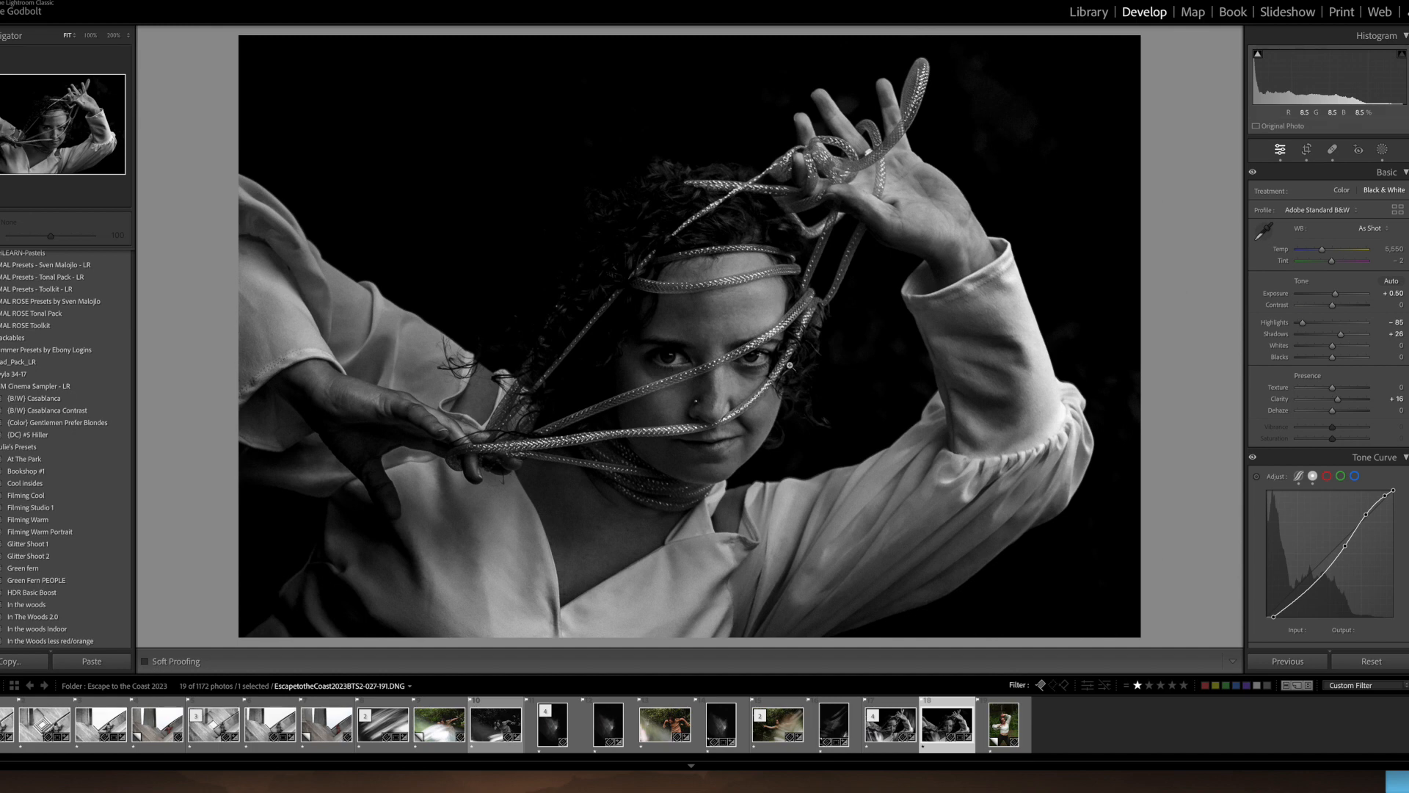
Review the black-and-white portrait's develop settings, including its basic adjustments, tone curve and black-and-white mix
{"action": "left_click", "coordinate": [1383, 150]}
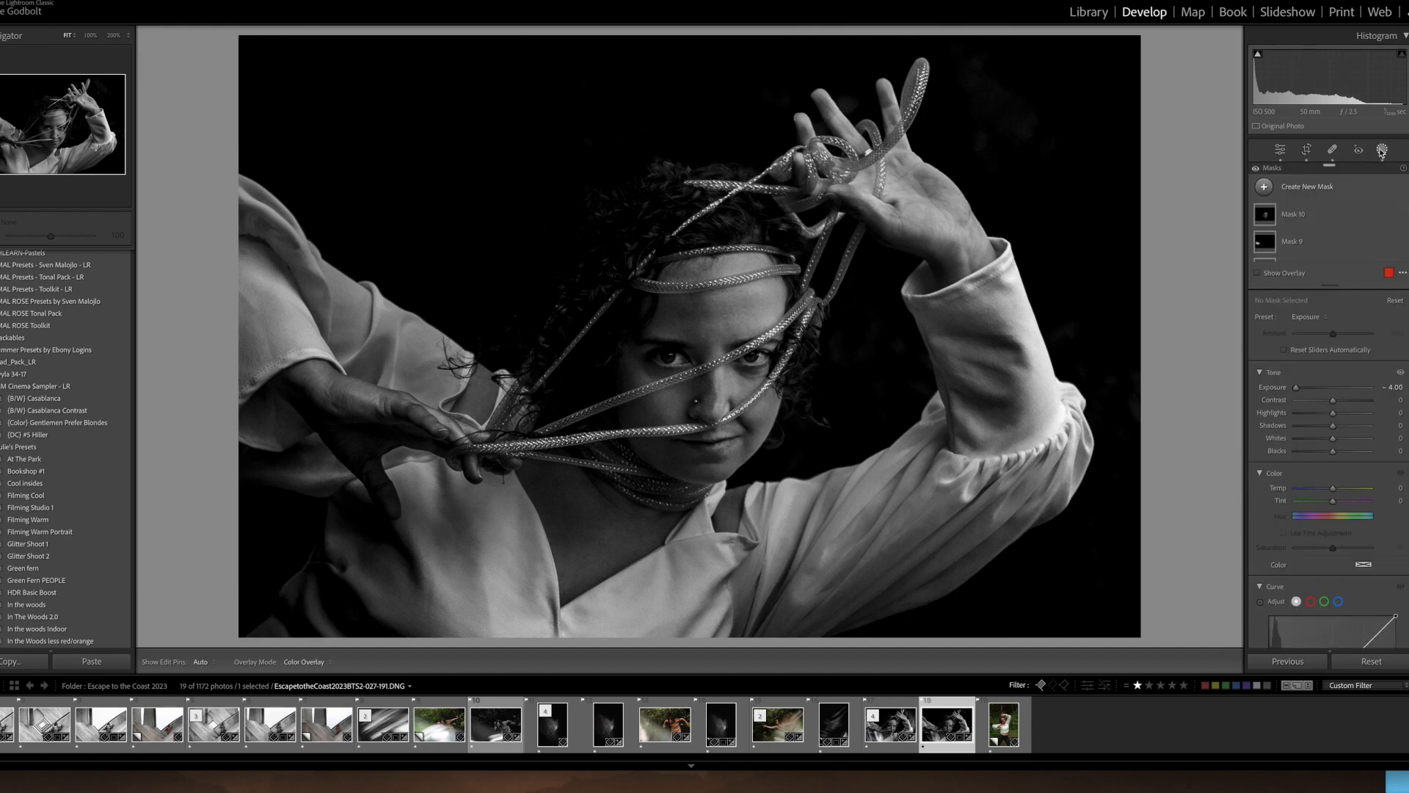
{"action": "left_click", "coordinate": [1283, 153]}
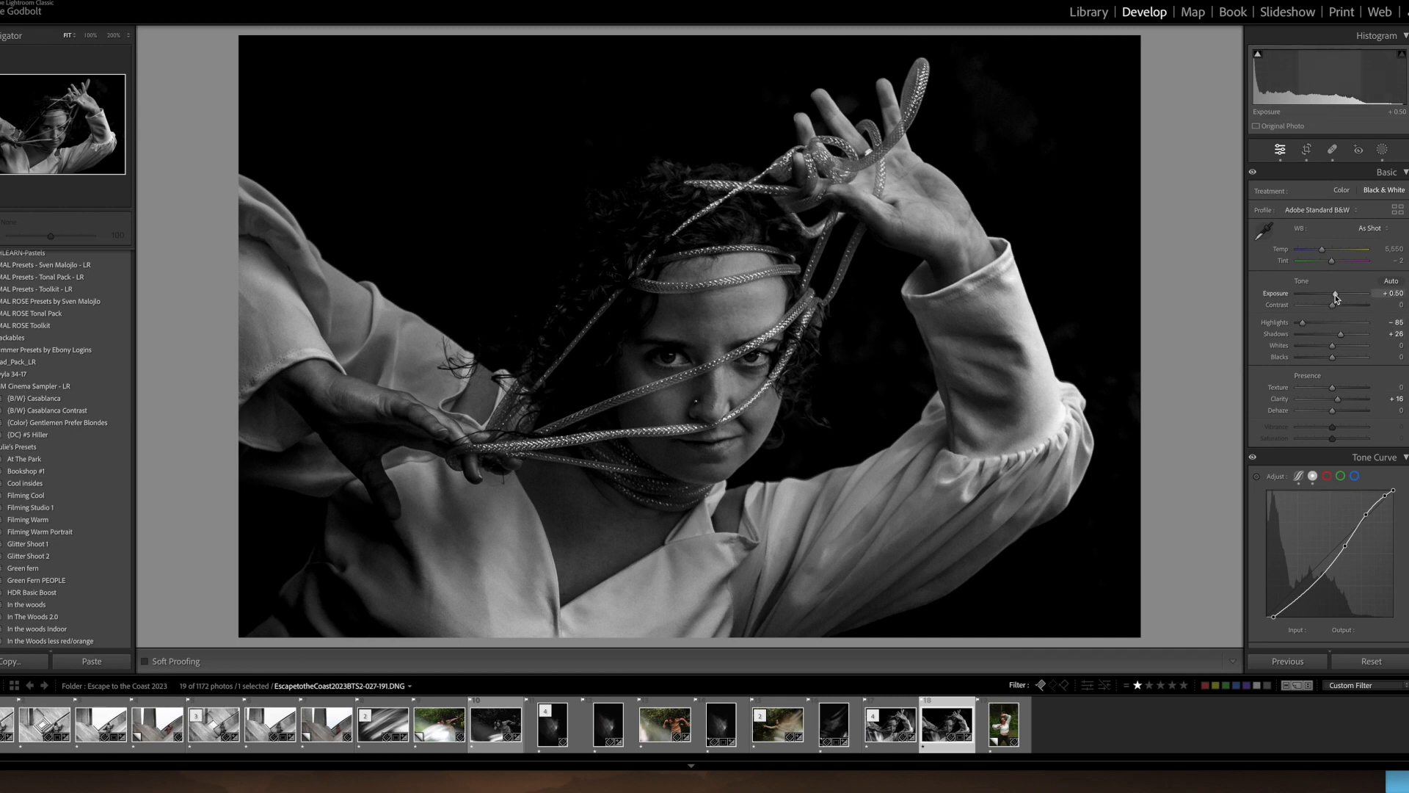
{"action": "scroll", "coordinate": [1339, 406], "scroll_direction": "down", "scroll_amount": 3}
{"action": "scroll", "coordinate": [1352, 468], "scroll_direction": "down", "scroll_amount": 1}
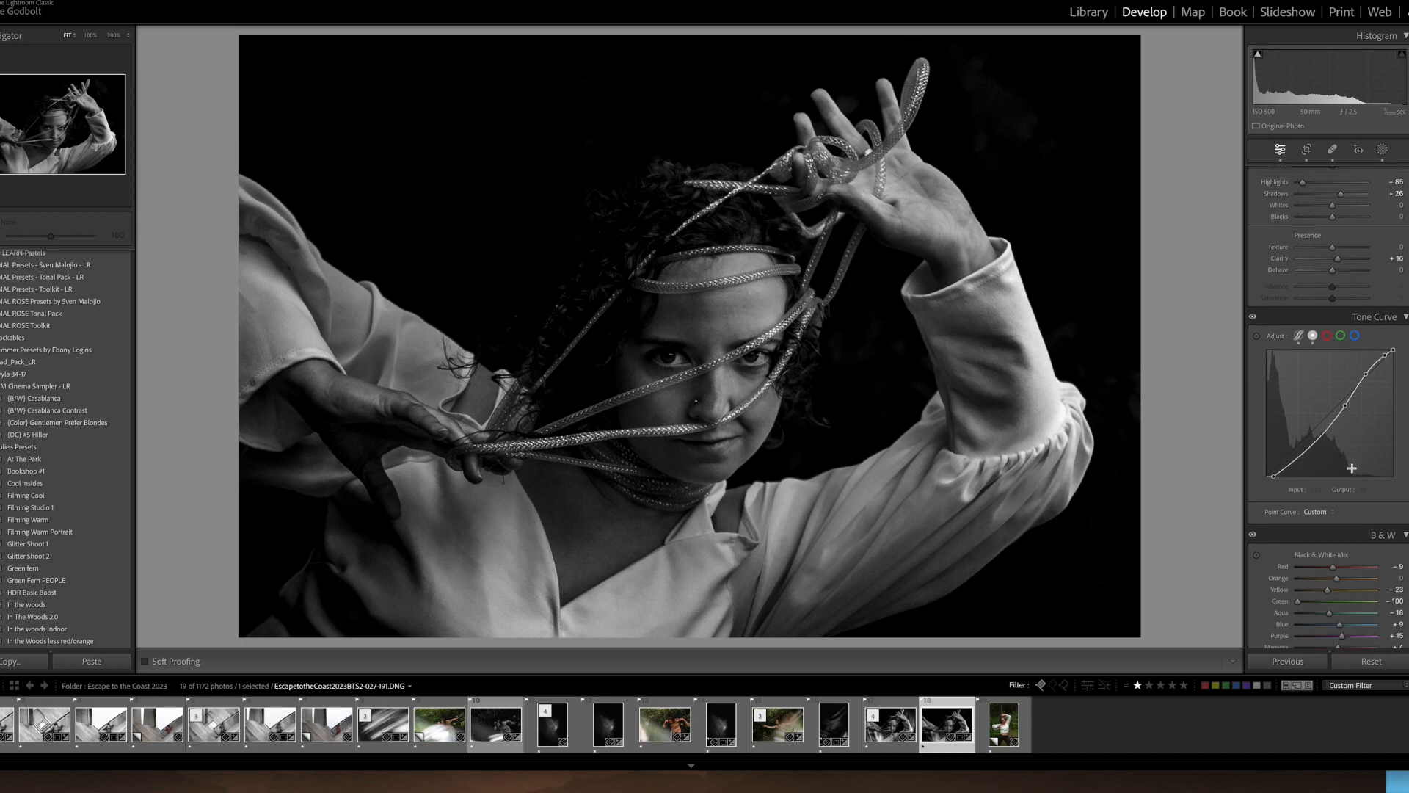
{"action": "scroll", "coordinate": [1352, 468], "scroll_direction": "down", "scroll_amount": 15}
{"action": "scroll", "coordinate": [1353, 466], "scroll_direction": "down", "scroll_amount": 3}
{"action": "scroll", "coordinate": [1353, 467], "scroll_direction": "up", "scroll_amount": 20}
{"action": "scroll", "coordinate": [1352, 466], "scroll_direction": "down", "scroll_amount": 1}
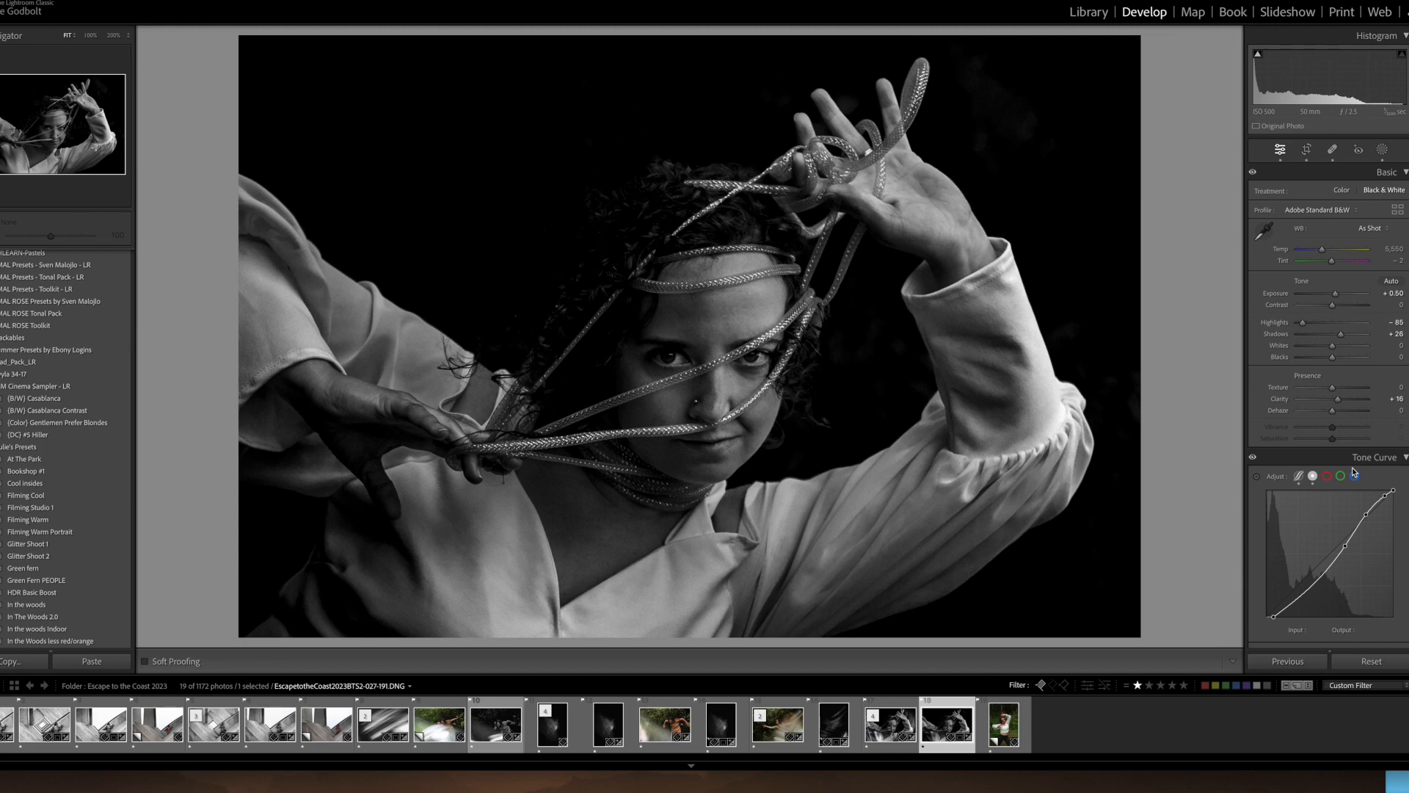
Examine the black-and-white portrait's masks and their overlays, including Mask 3, and compare the portrait with the unedited colour copy
{"action": "left_click", "coordinate": [1382, 151]}
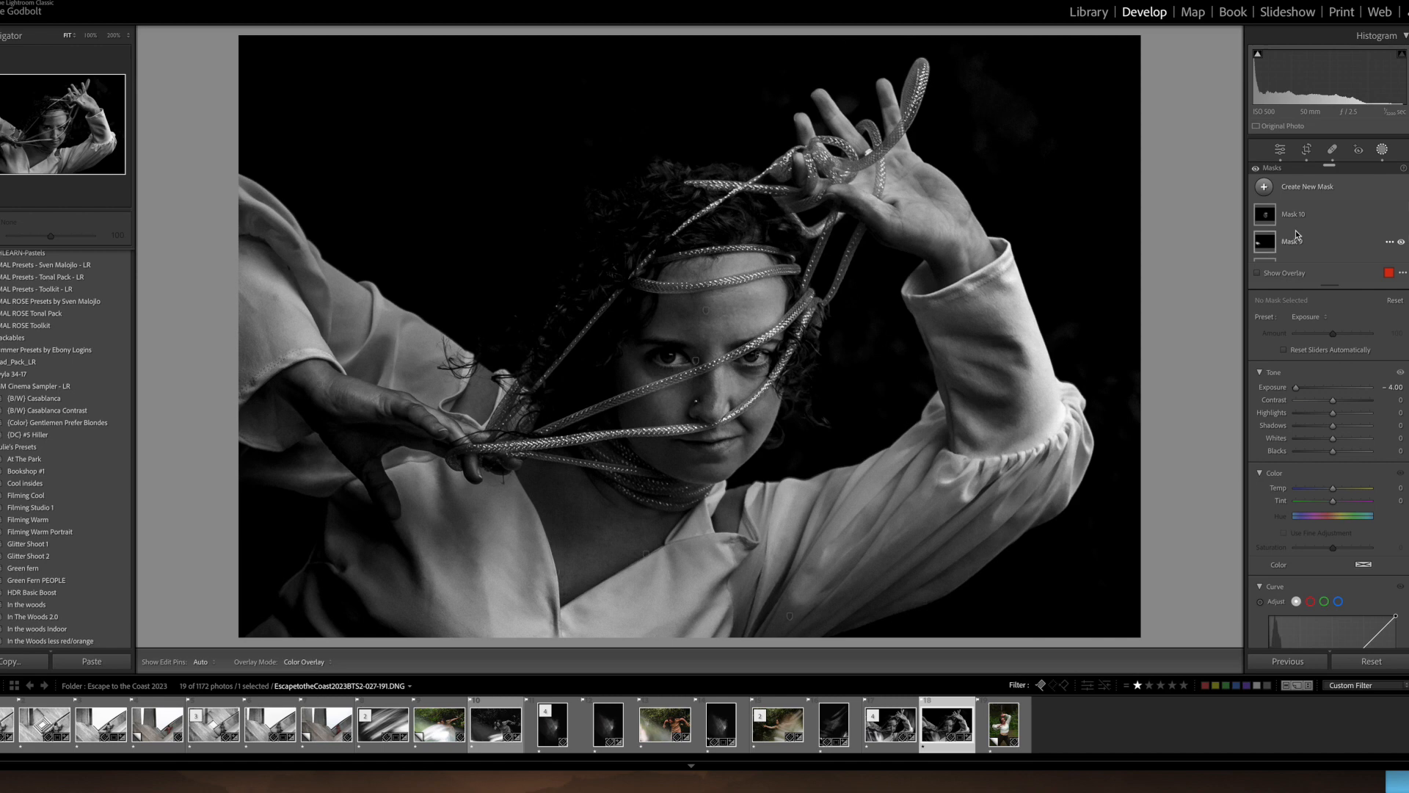
{"action": "scroll", "coordinate": [1262, 238], "scroll_direction": "down", "scroll_amount": 5}
{"action": "mouse_move", "coordinate": [1261, 251]}
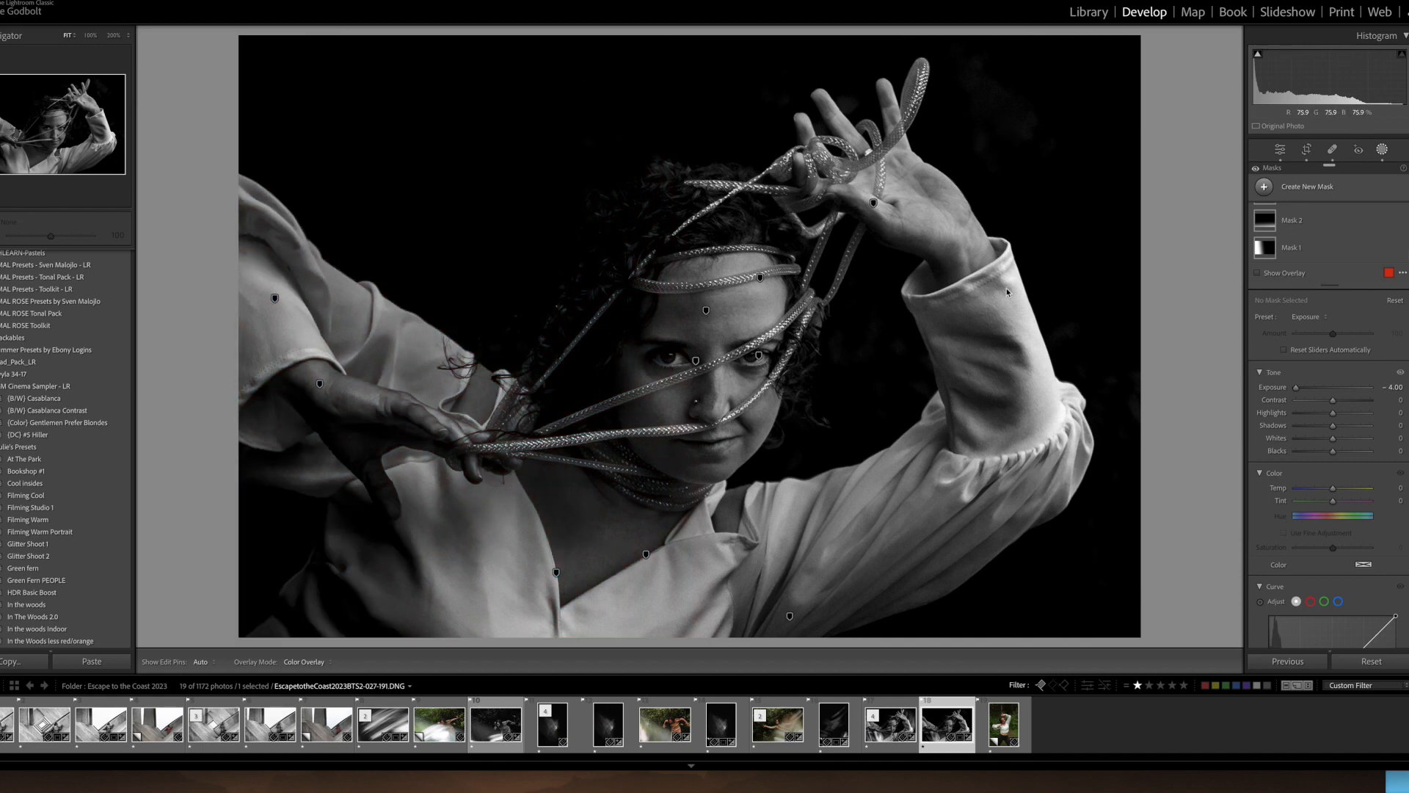
{"action": "left_click", "coordinate": [1007, 727]}
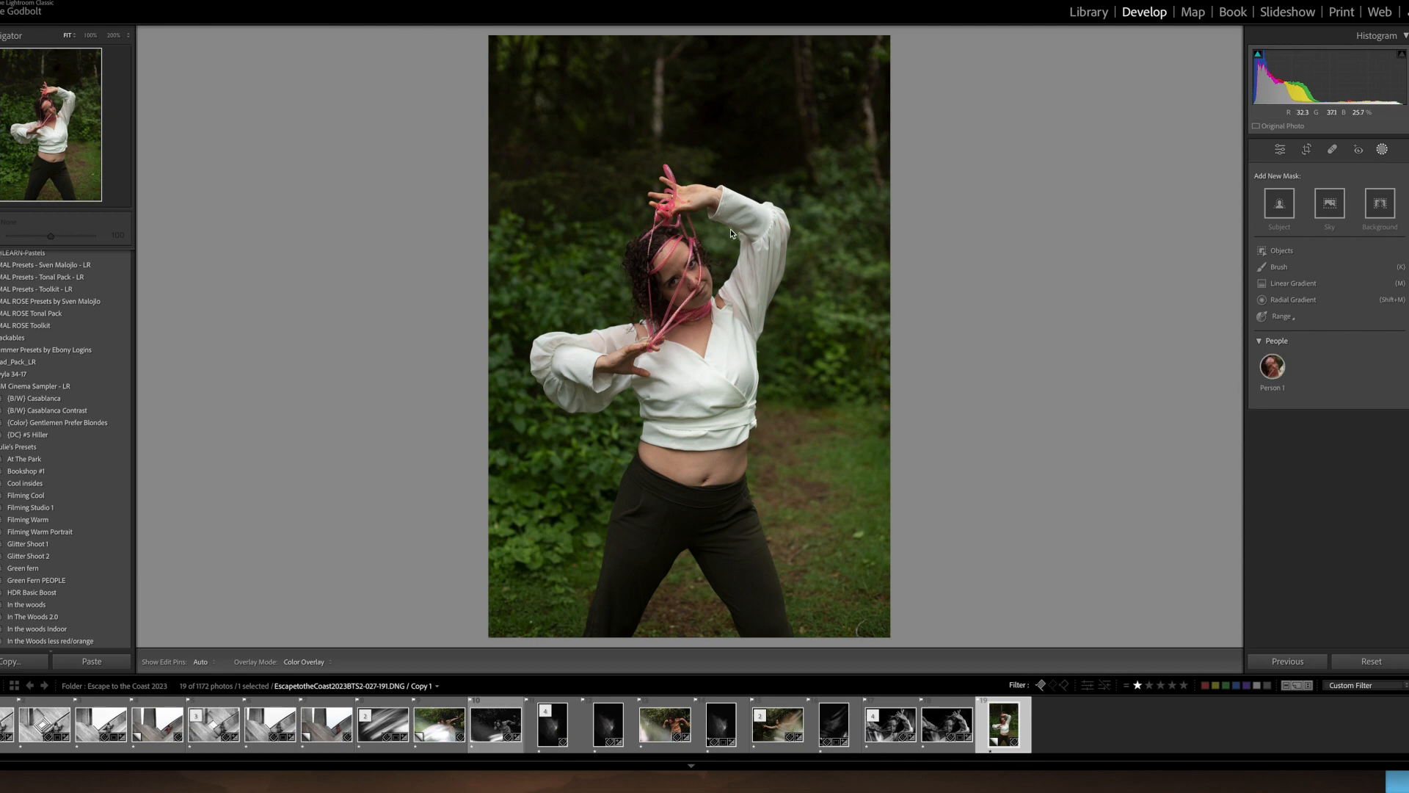
{"action": "left_click", "coordinate": [937, 736]}
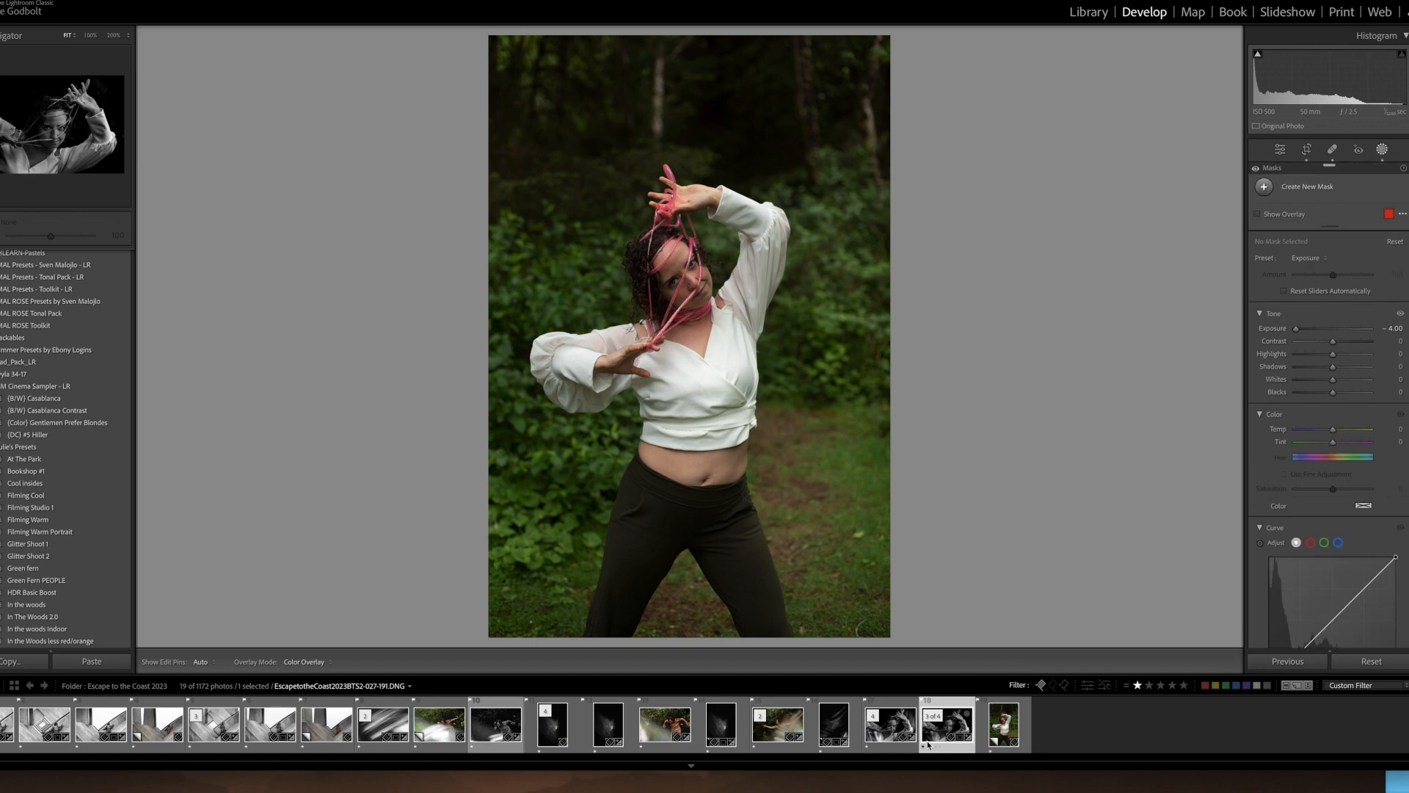
{"action": "scroll", "coordinate": [1285, 247], "scroll_direction": "down", "scroll_amount": 3}
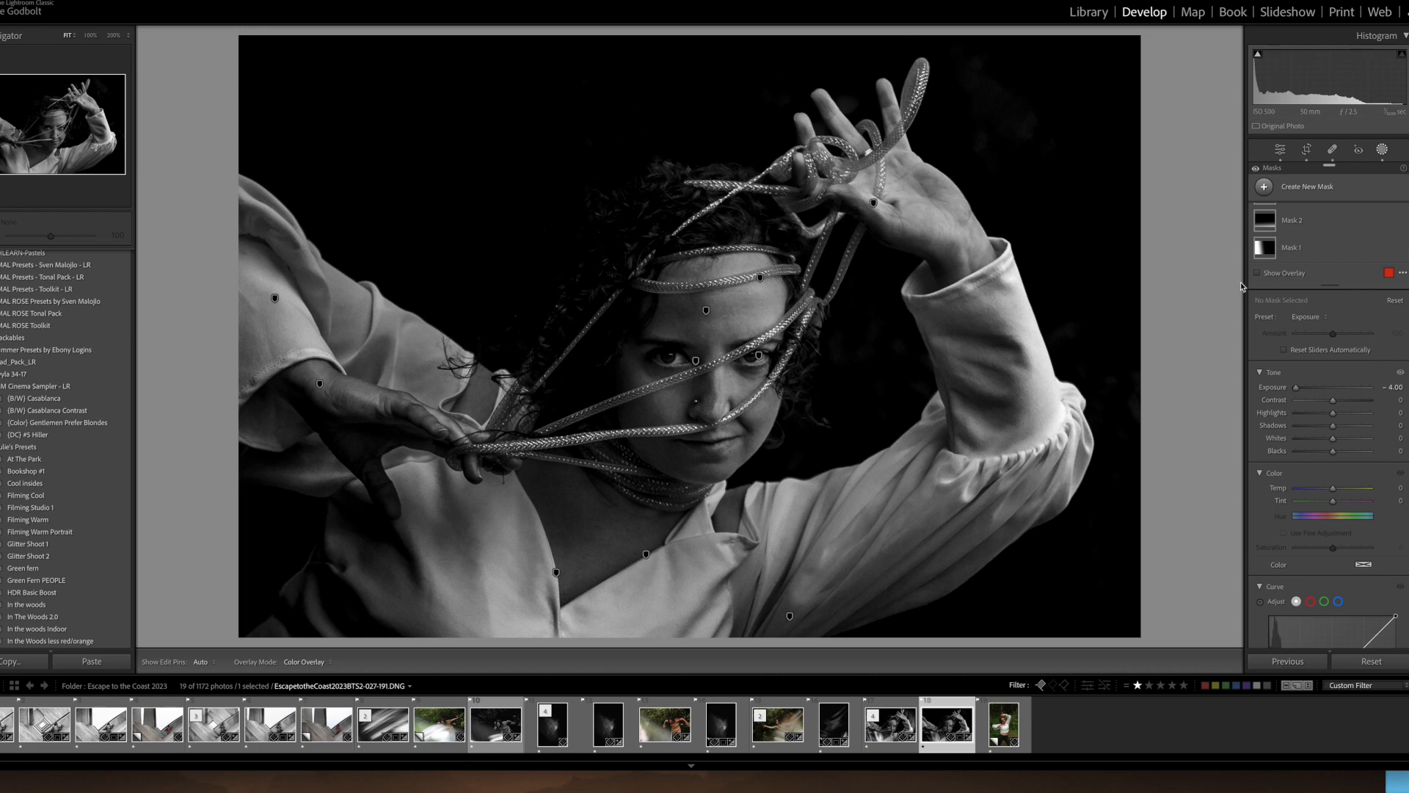
{"action": "mouse_move", "coordinate": [1271, 223]}
{"action": "scroll", "coordinate": [1271, 222], "scroll_direction": "up", "scroll_amount": 2}
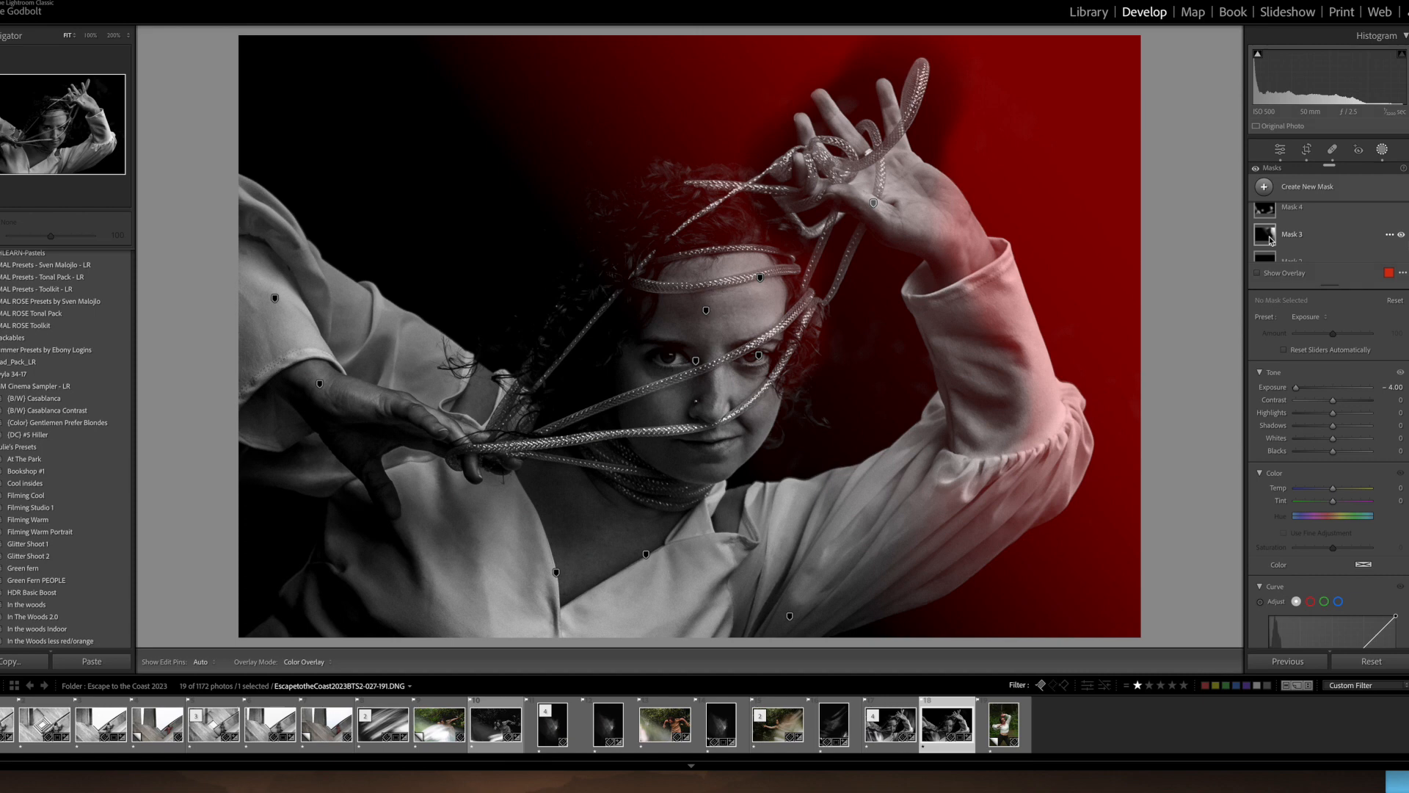
Select Mask 3 on the black-and-white portrait and examine the overlays of the masks from Mask 4 up to Mask 9
{"action": "left_click", "coordinate": [1271, 240]}
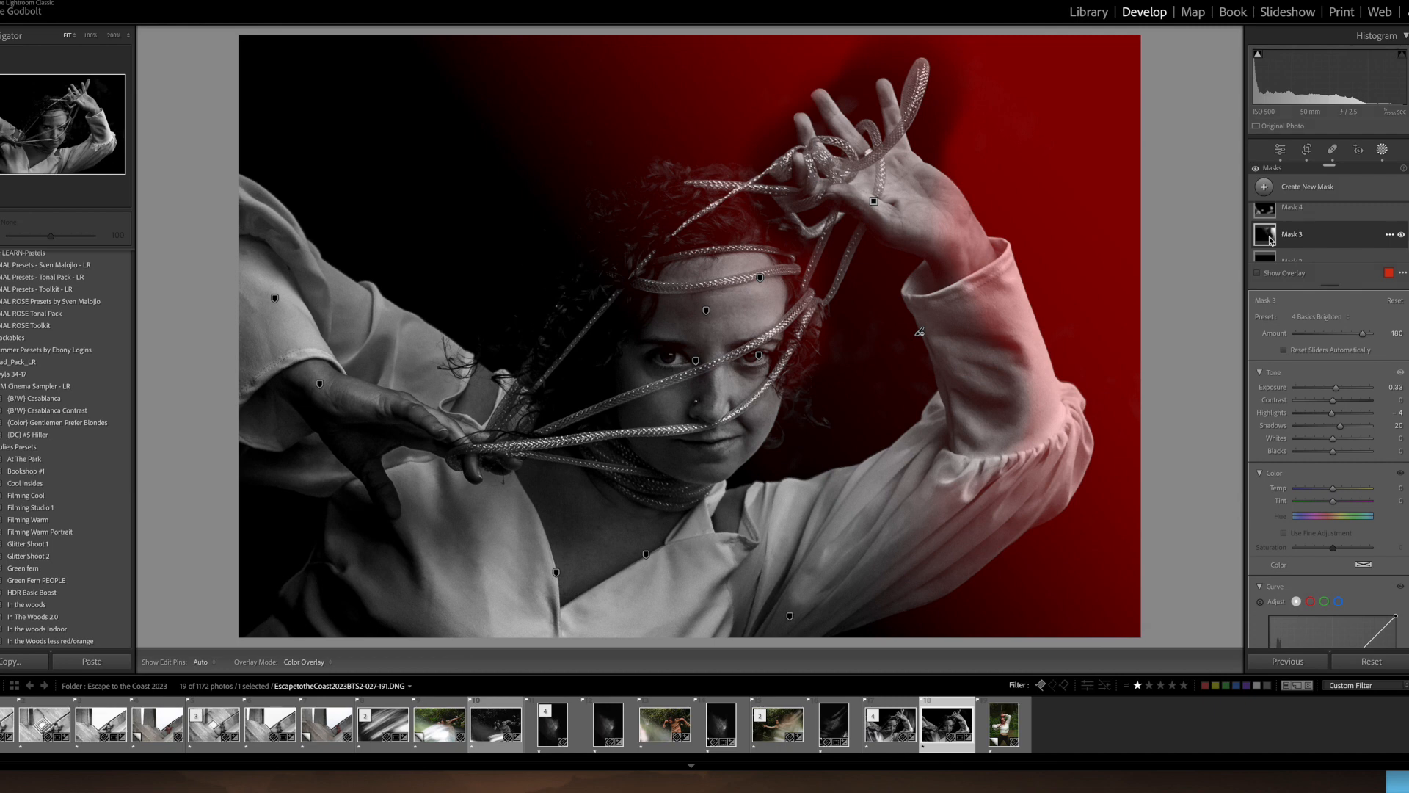
{"action": "scroll", "coordinate": [1270, 239], "scroll_direction": "up", "scroll_amount": 1}
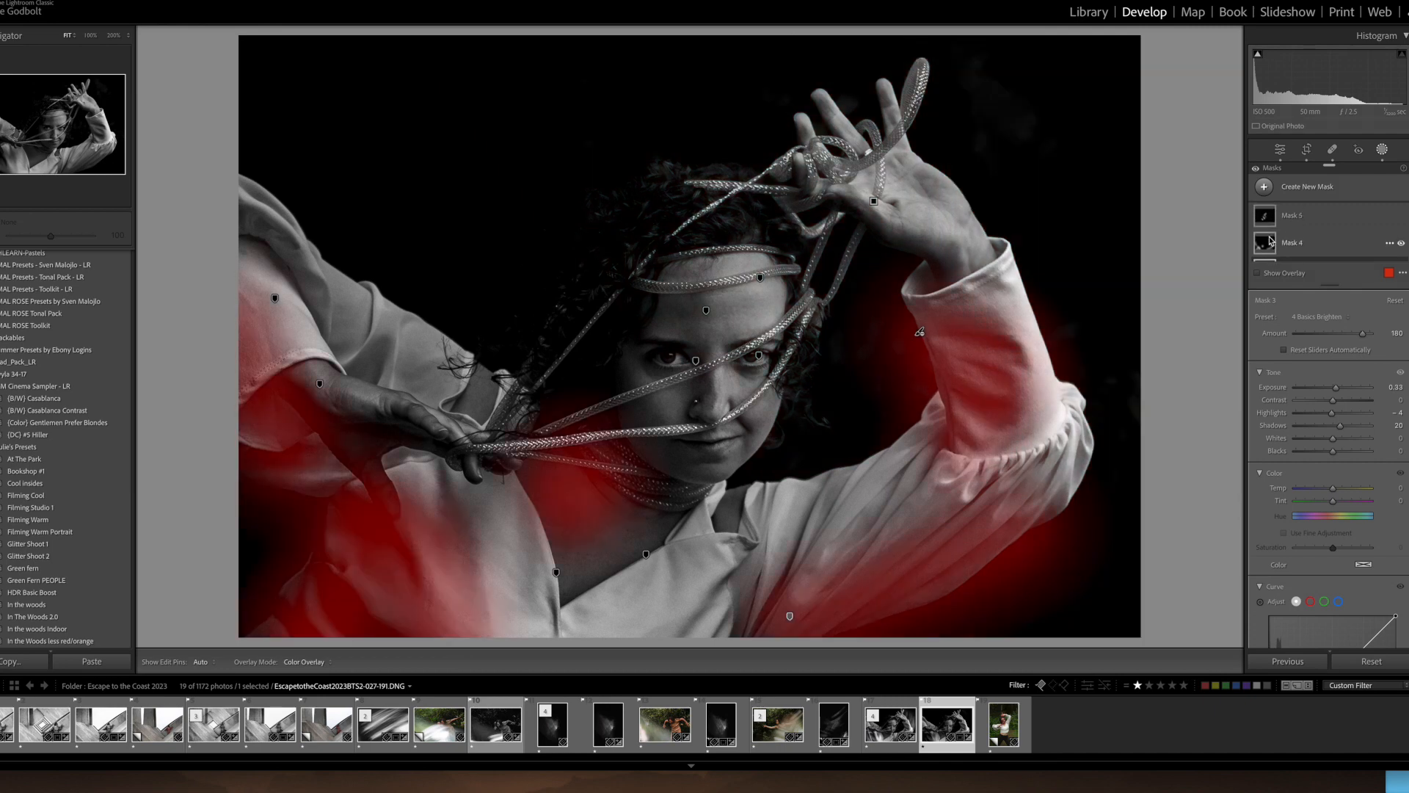
{"action": "scroll", "coordinate": [1271, 239], "scroll_direction": "up", "scroll_amount": 1}
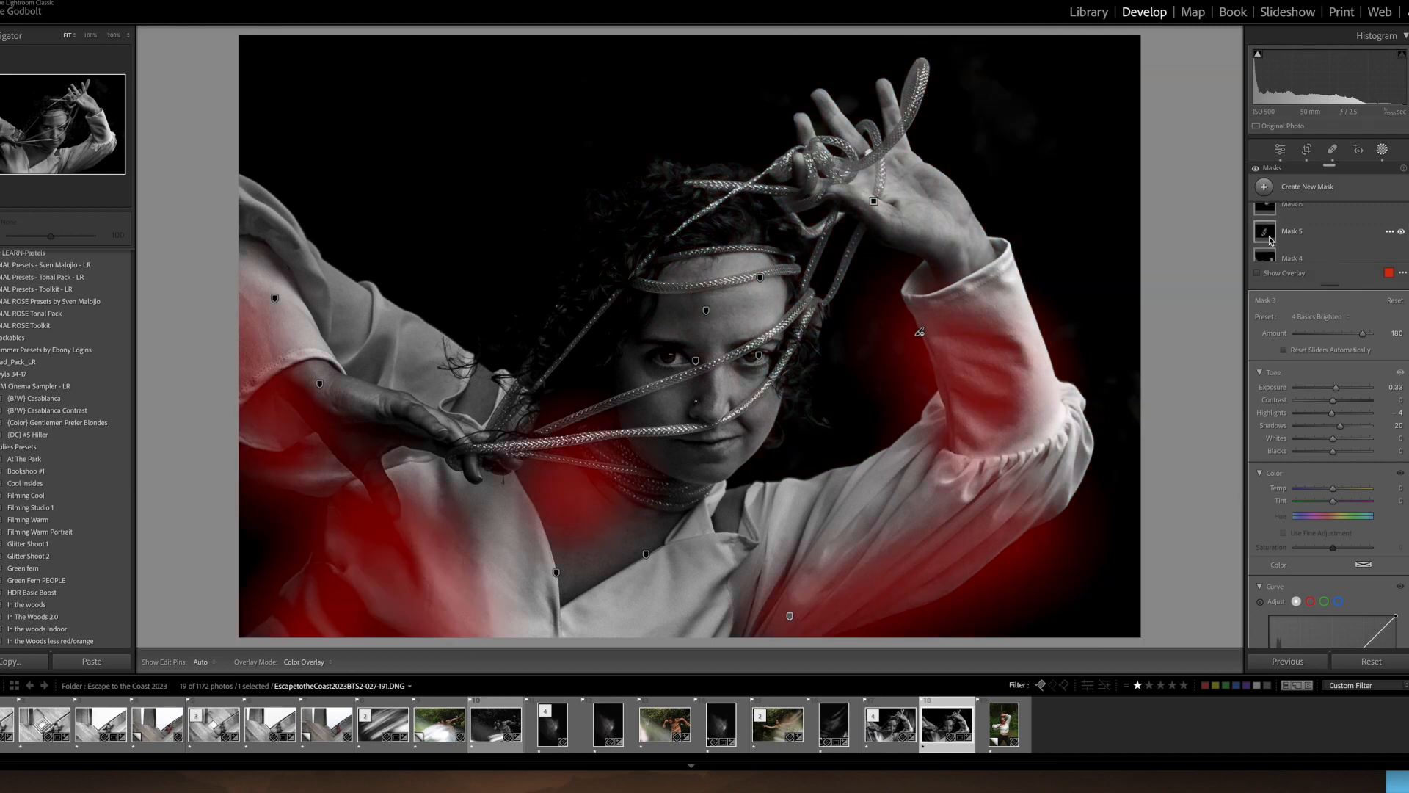
{"action": "scroll", "coordinate": [1271, 239], "scroll_direction": "up", "scroll_amount": 1}
{"action": "scroll", "coordinate": [1270, 239], "scroll_direction": "up", "scroll_amount": 1}
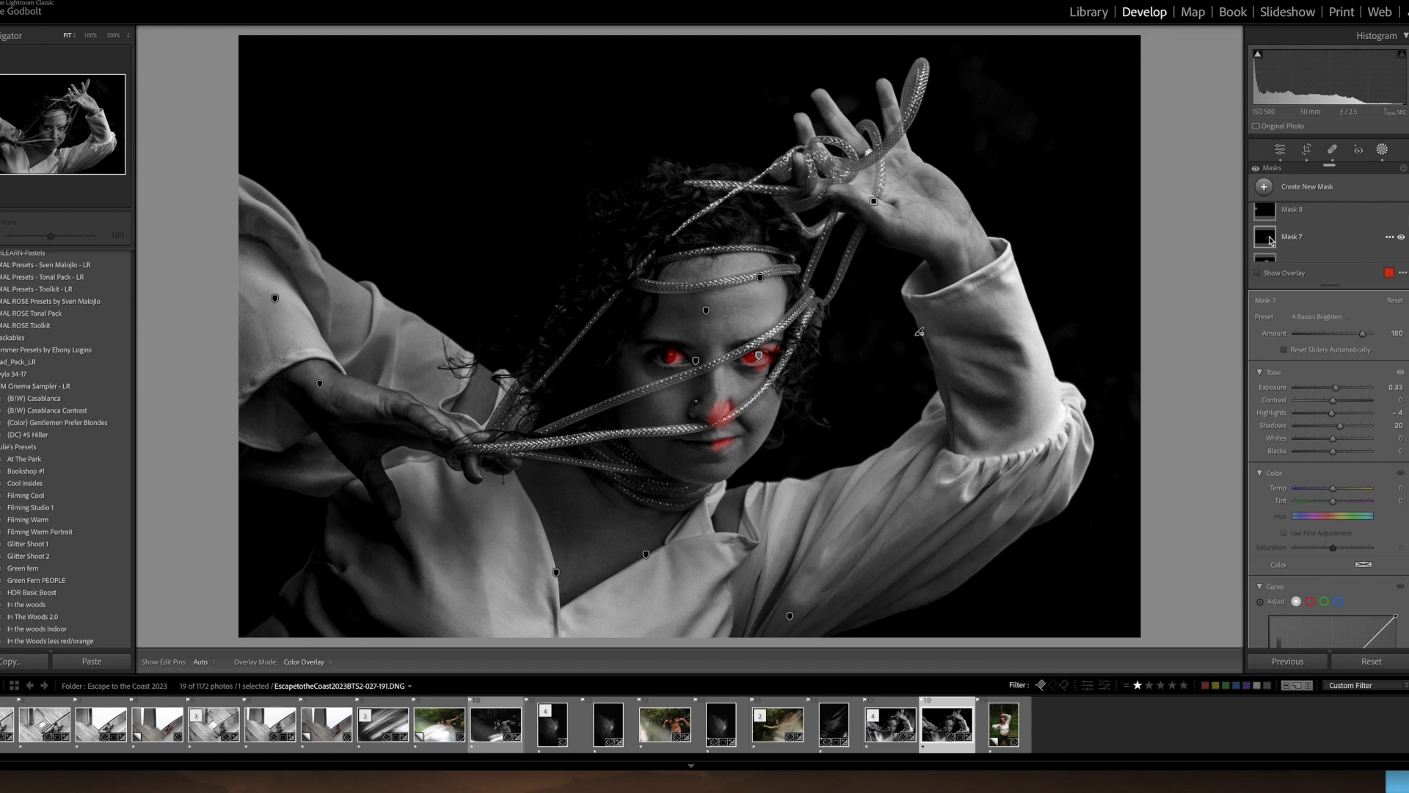
{"action": "scroll", "coordinate": [1271, 239], "scroll_direction": "up", "scroll_amount": 1}
{"action": "scroll", "coordinate": [1271, 240], "scroll_direction": "up", "scroll_amount": 1}
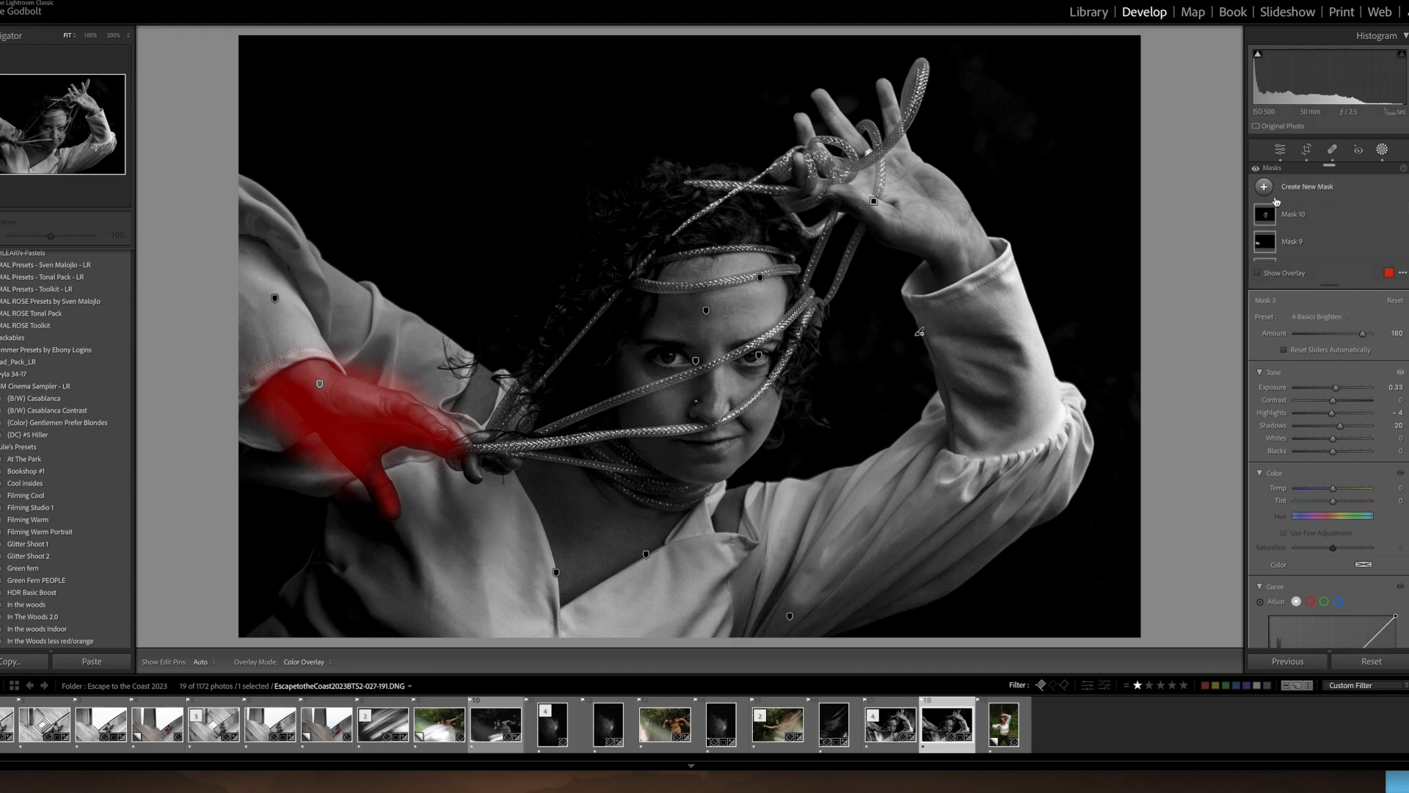
Inspect Mask 10 on the face, recheck the overlays of Masks 7 to 5, and return to the basic adjustments
{"action": "left_click", "coordinate": [1271, 213]}
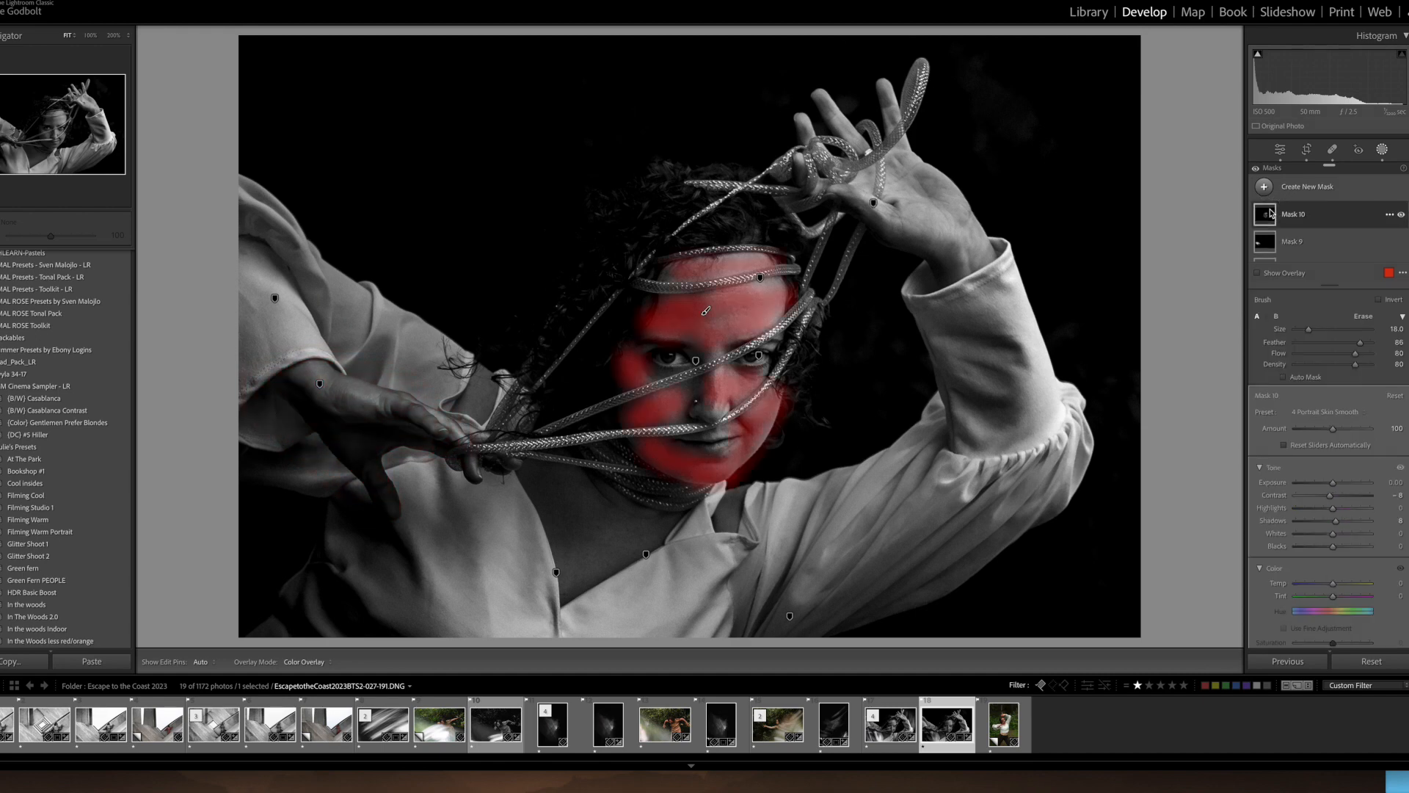
{"action": "left_click", "coordinate": [1271, 213]}
{"action": "left_click", "coordinate": [1271, 213]}
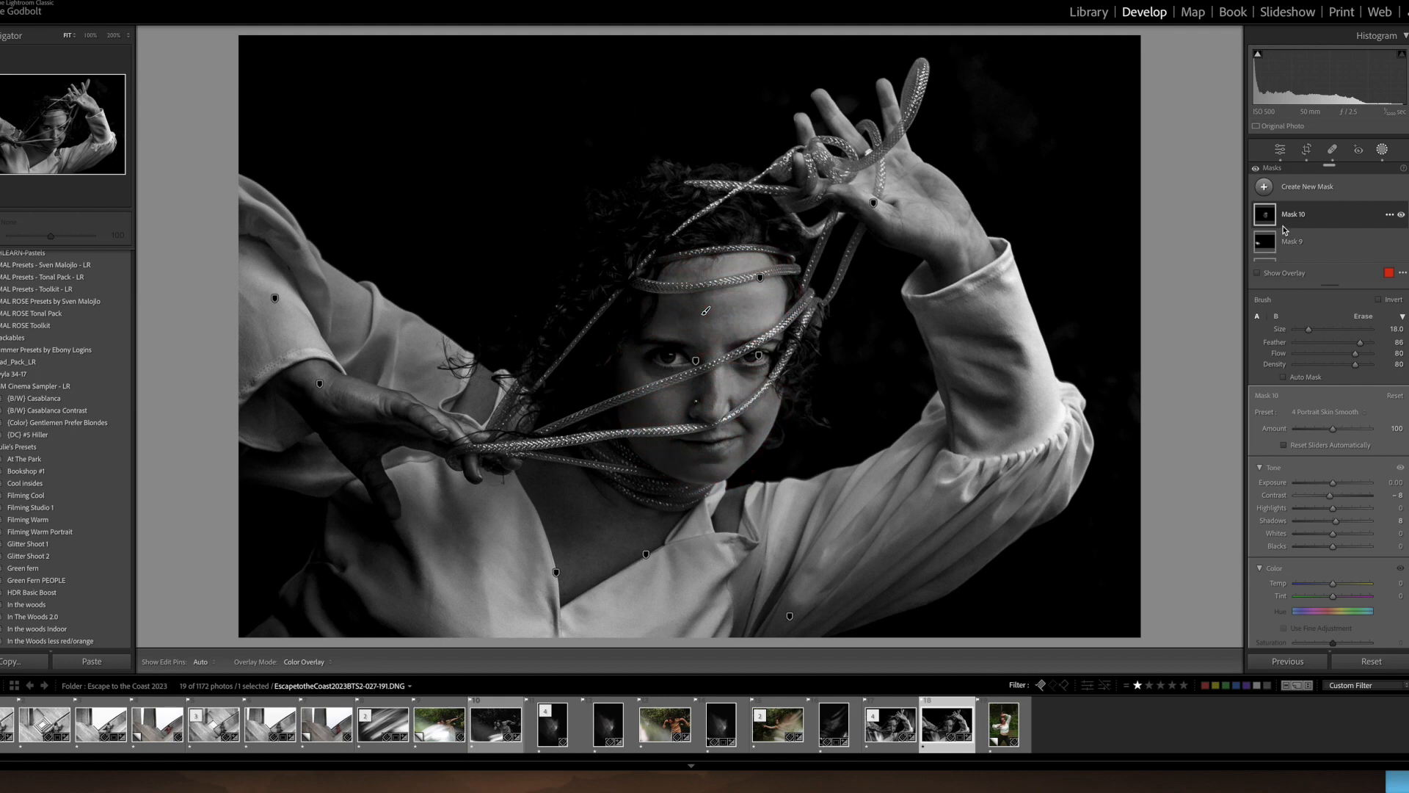
{"action": "scroll", "coordinate": [1283, 229], "scroll_direction": "down", "scroll_amount": 2}
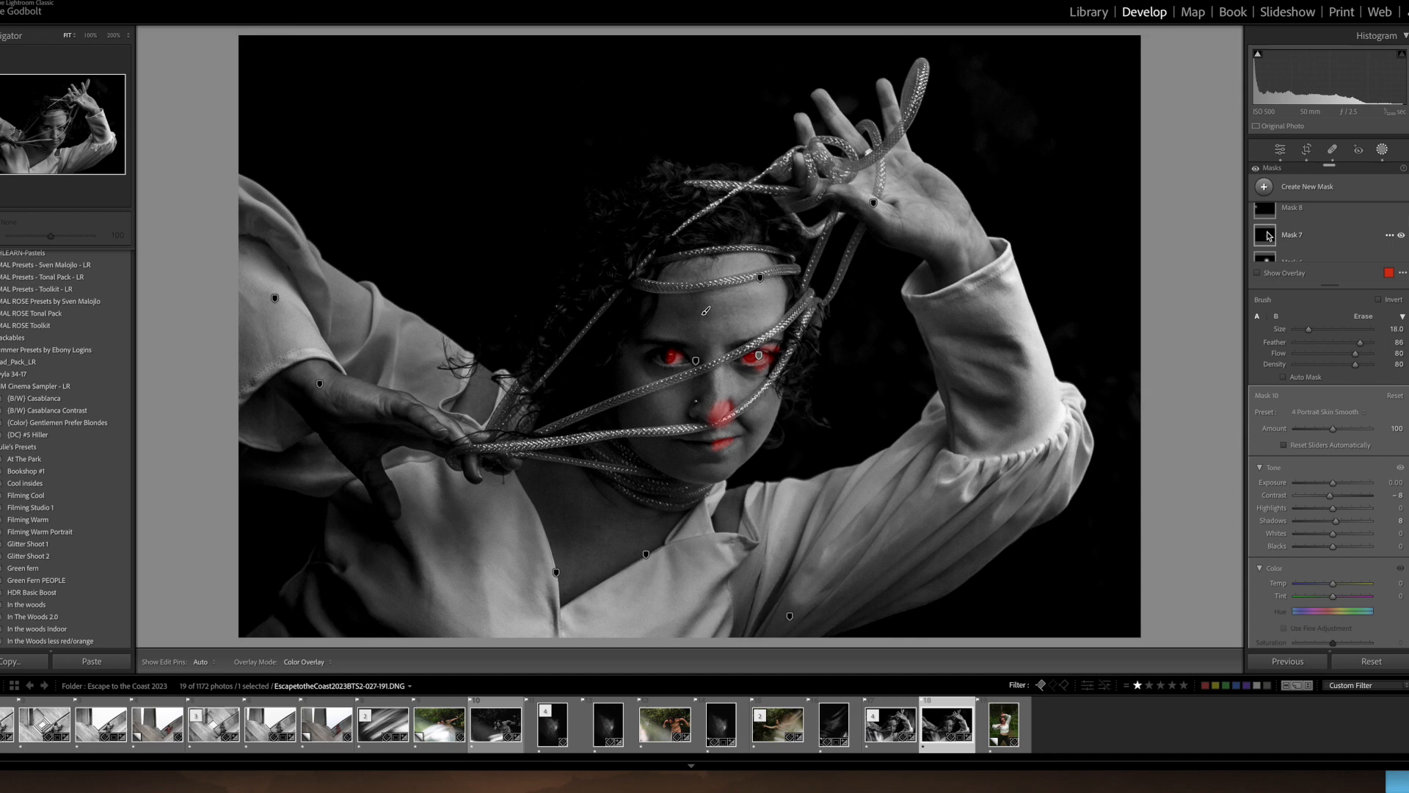
{"action": "scroll", "coordinate": [1291, 237], "scroll_direction": "down", "scroll_amount": 1}
{"action": "scroll", "coordinate": [1291, 237], "scroll_direction": "down", "scroll_amount": 2}
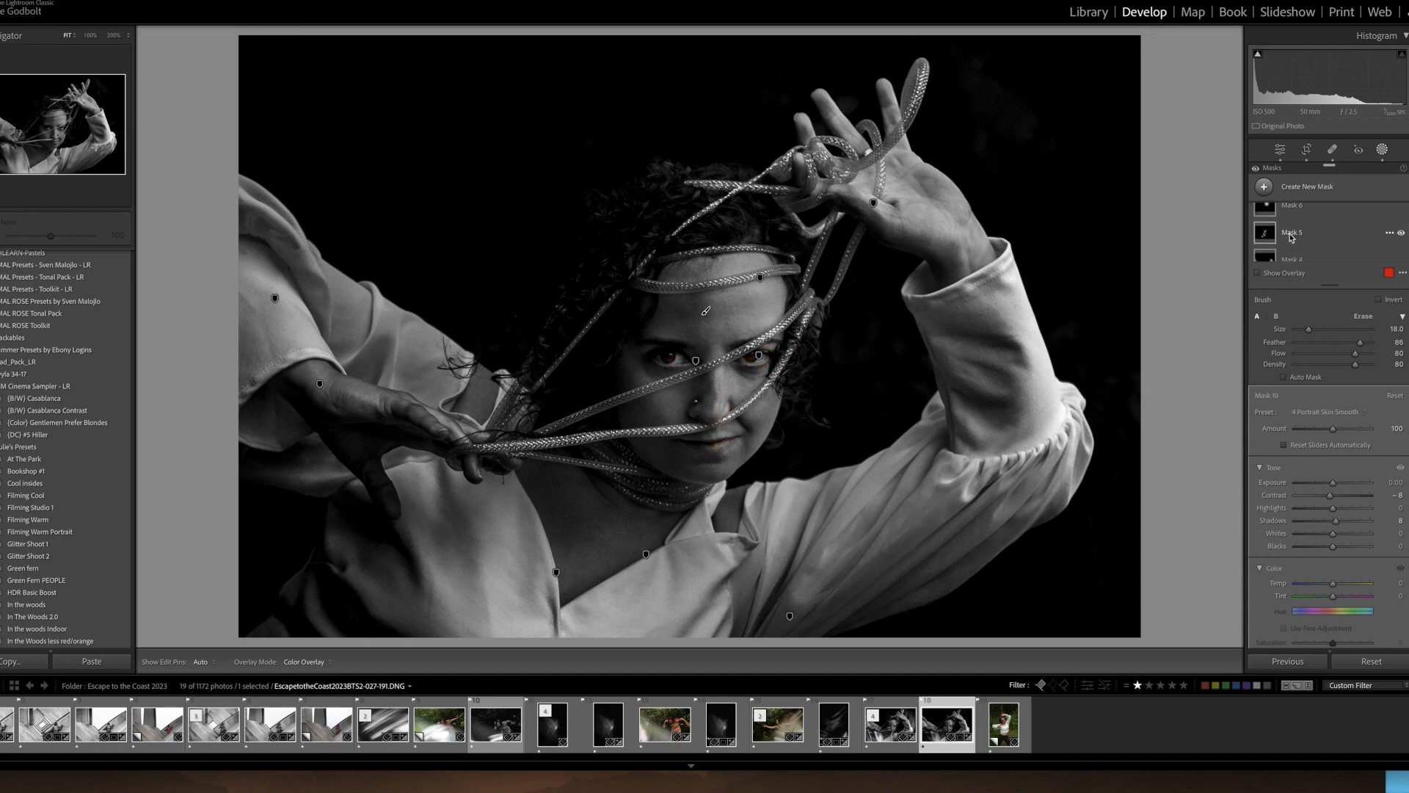
{"action": "left_click", "coordinate": [1281, 149]}
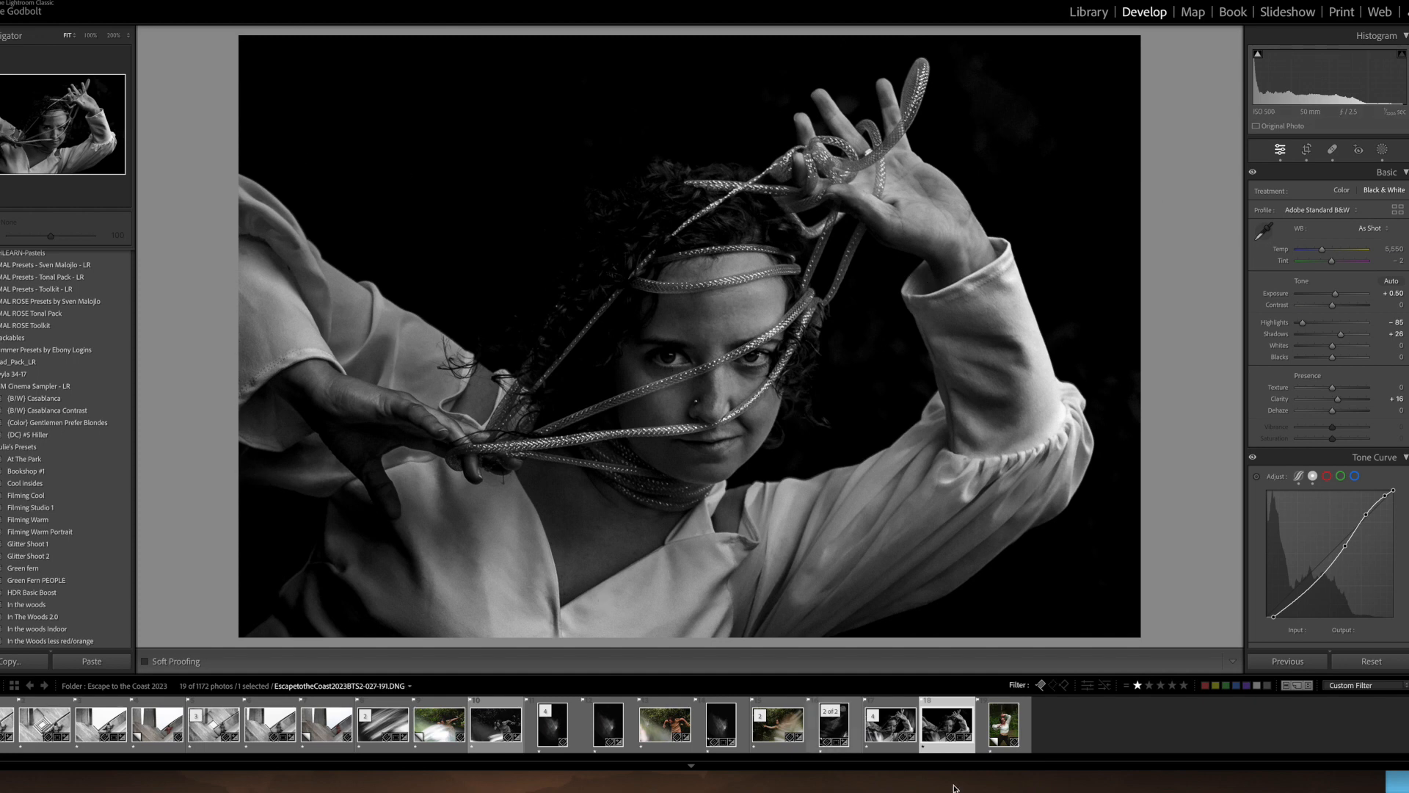
Examine the overlays of Mask 1 and Mask 2 on 027-191-Edit-2.tif and compare that image with the unedited colour copy
{"action": "left_click", "coordinate": [893, 740]}
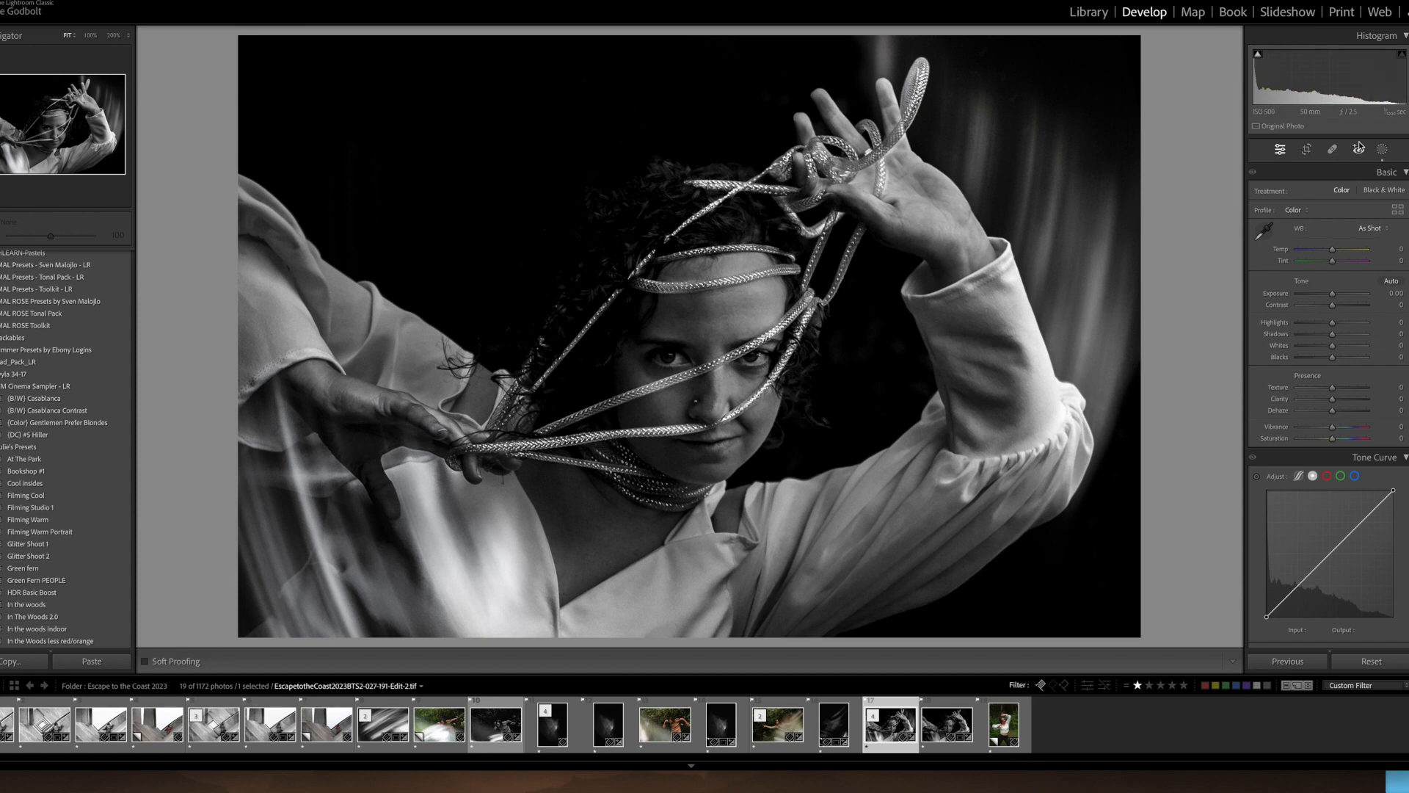
{"action": "left_click", "coordinate": [1383, 151]}
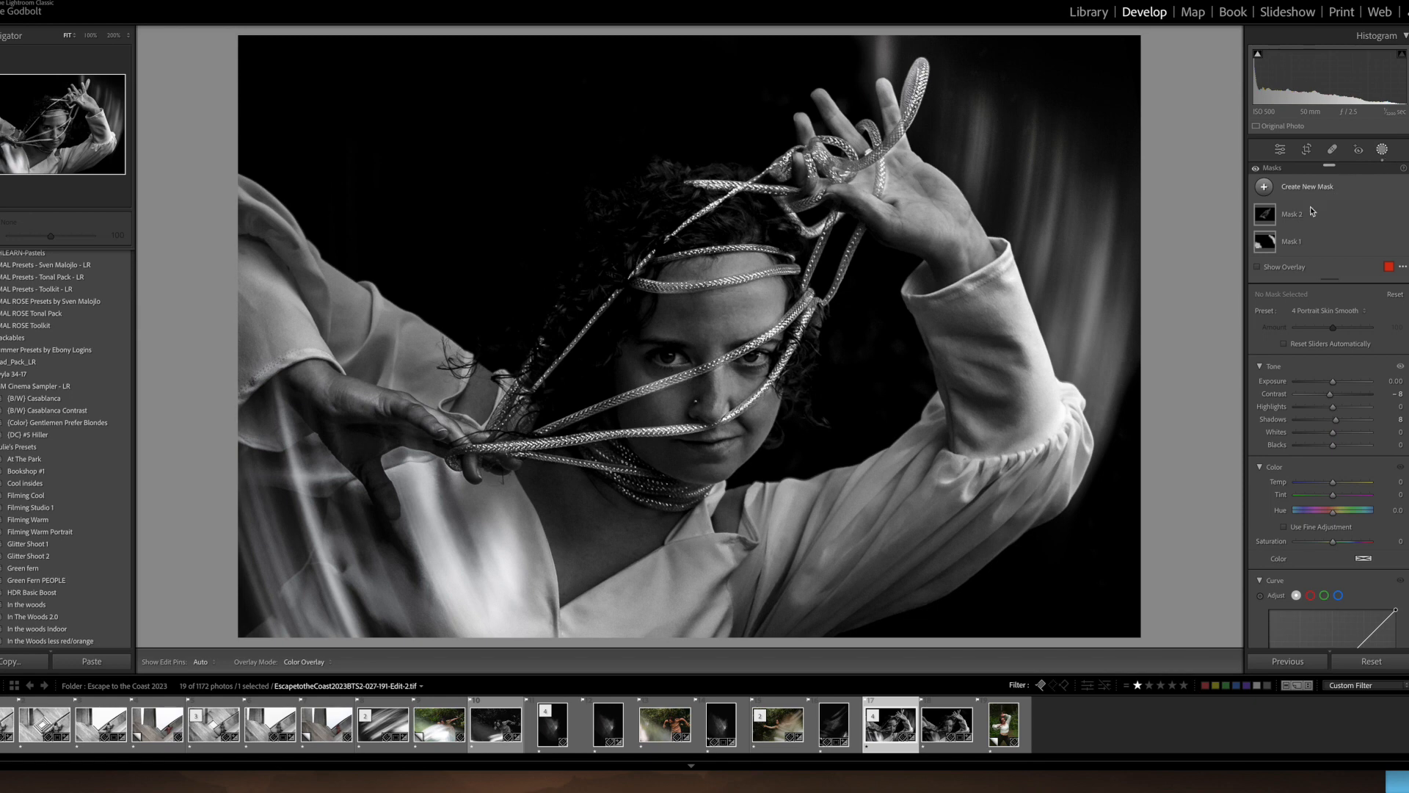
{"action": "mouse_move", "coordinate": [1265, 248]}
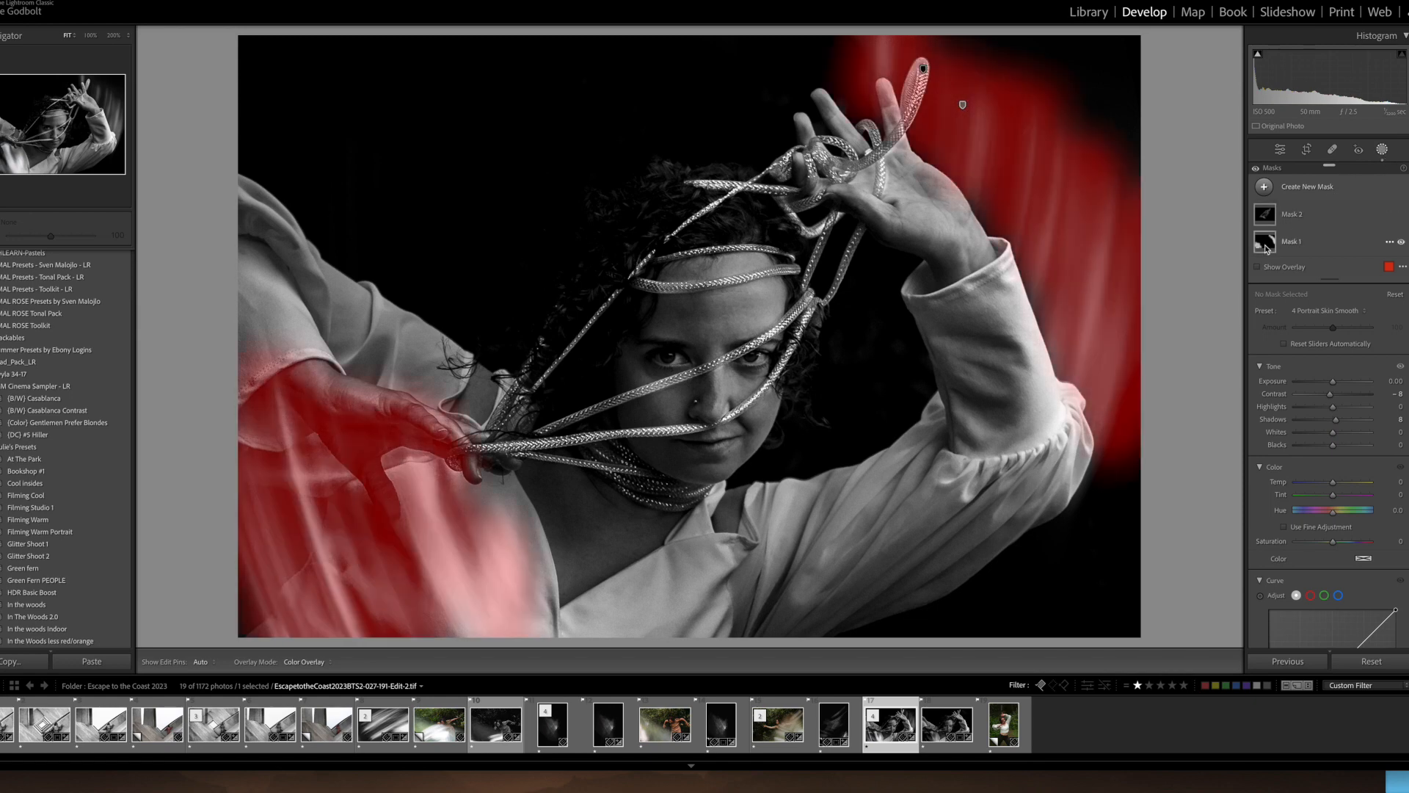
{"action": "mouse_move", "coordinate": [1268, 220]}
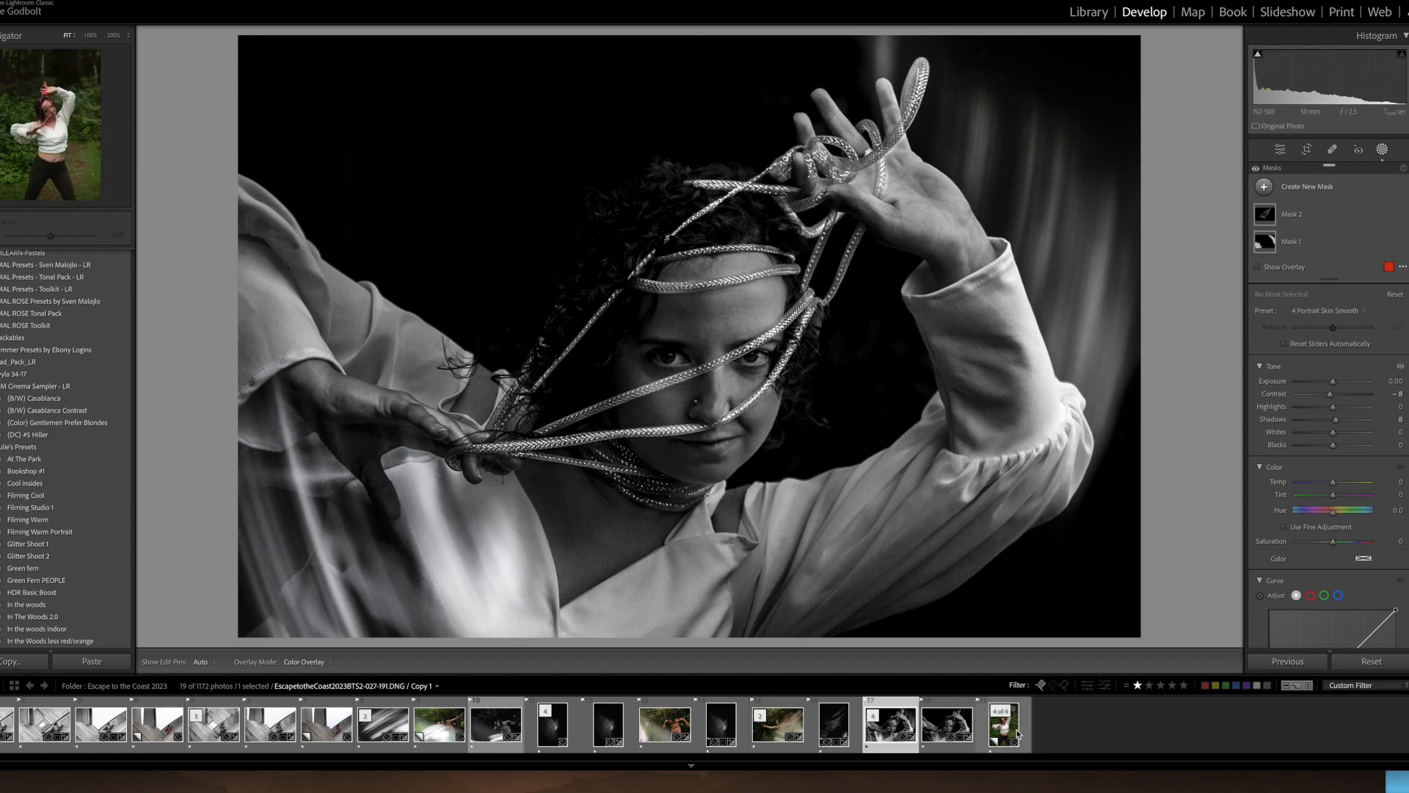
{"action": "left_click", "coordinate": [1280, 149]}
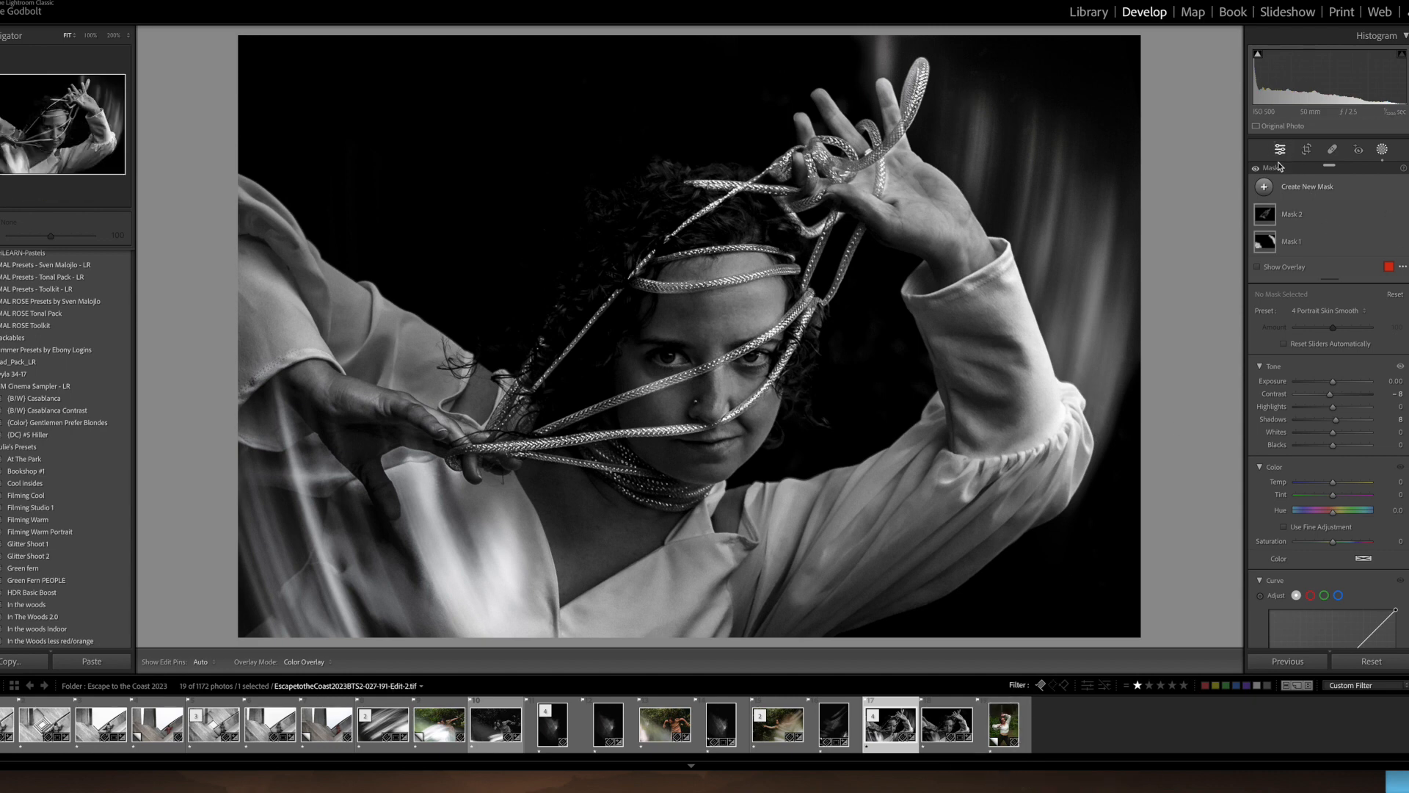
{"action": "left_click", "coordinate": [1022, 725]}
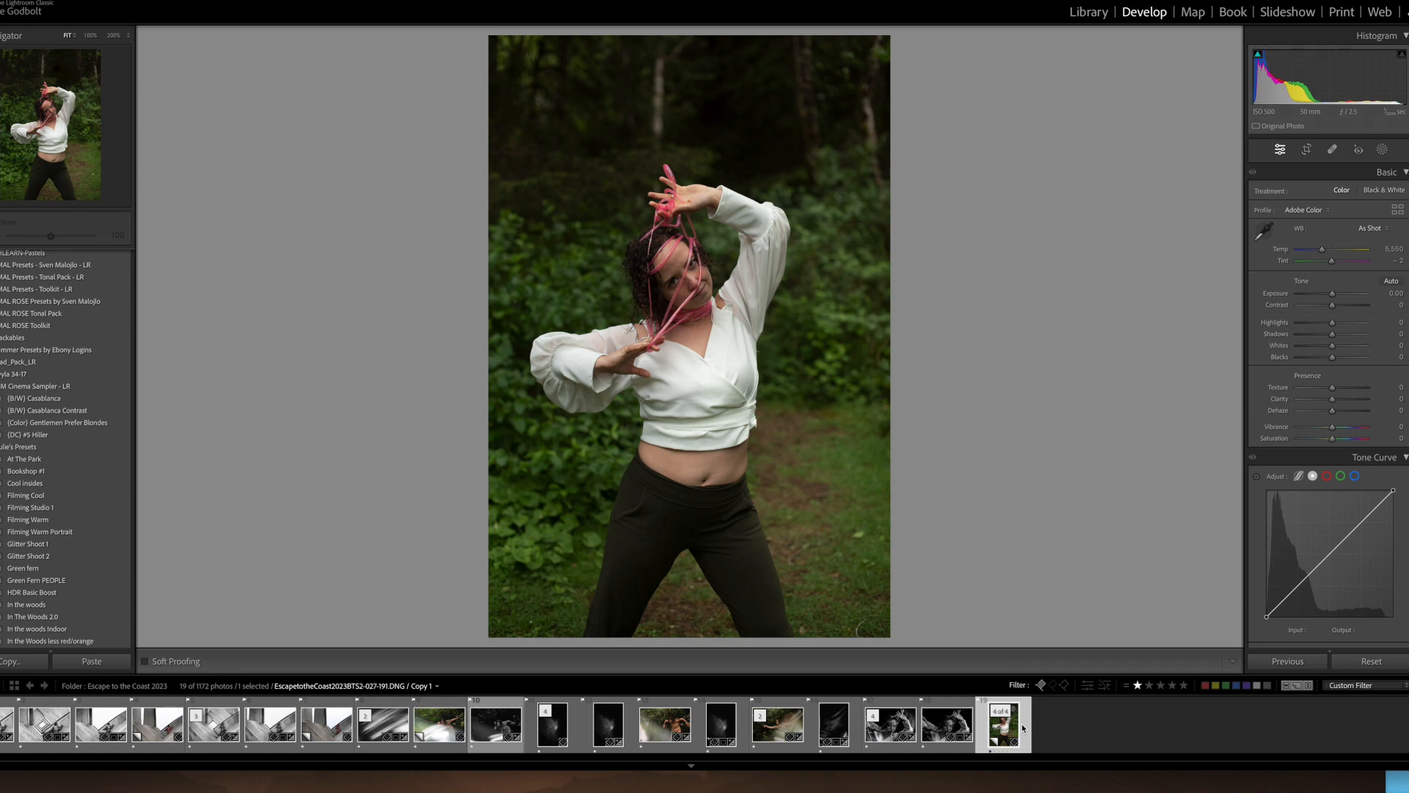
{"action": "left_click", "coordinate": [883, 733]}
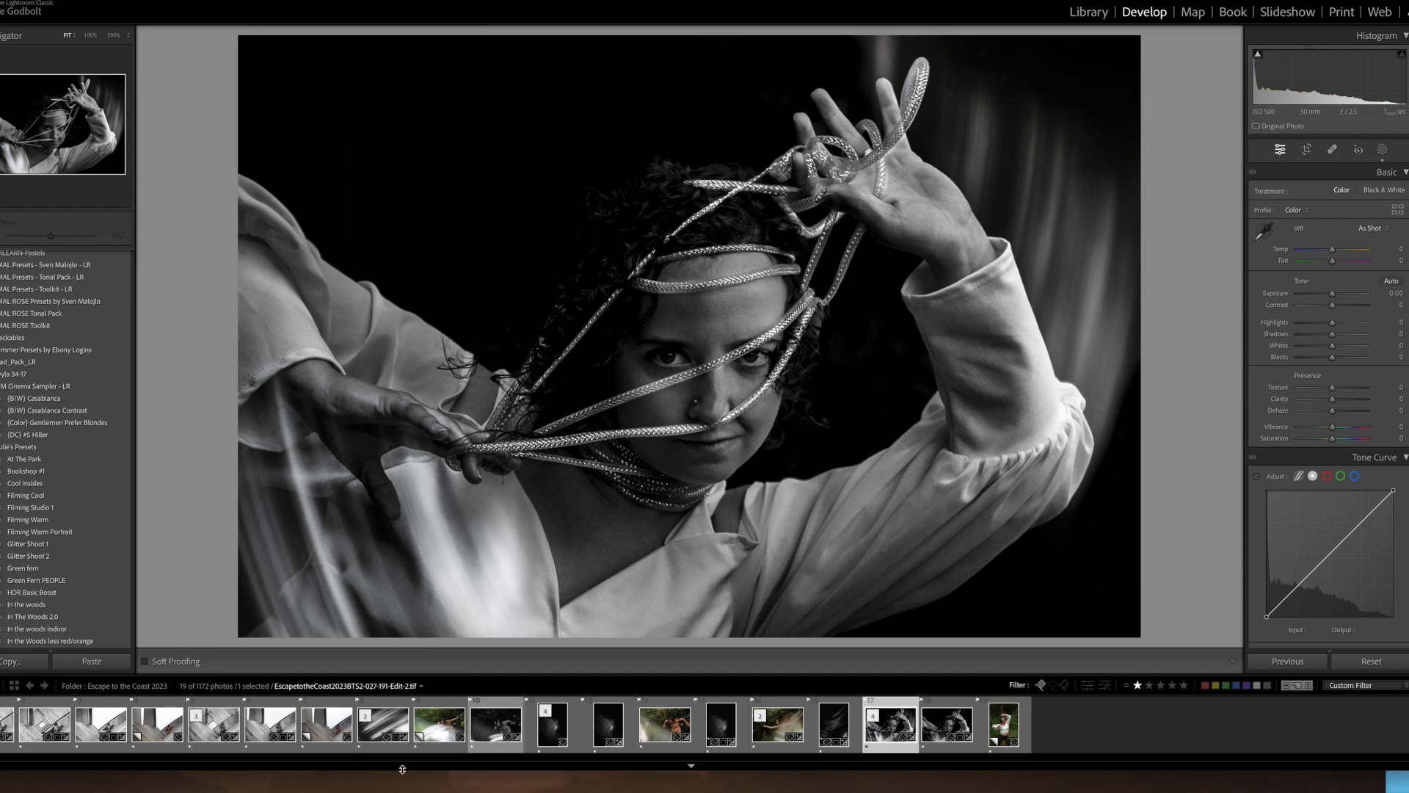
View the unedited colour copies of the red-dress shots 025-71 and 025-75 at the concrete structure
{"action": "left_click", "coordinate": [168, 729]}
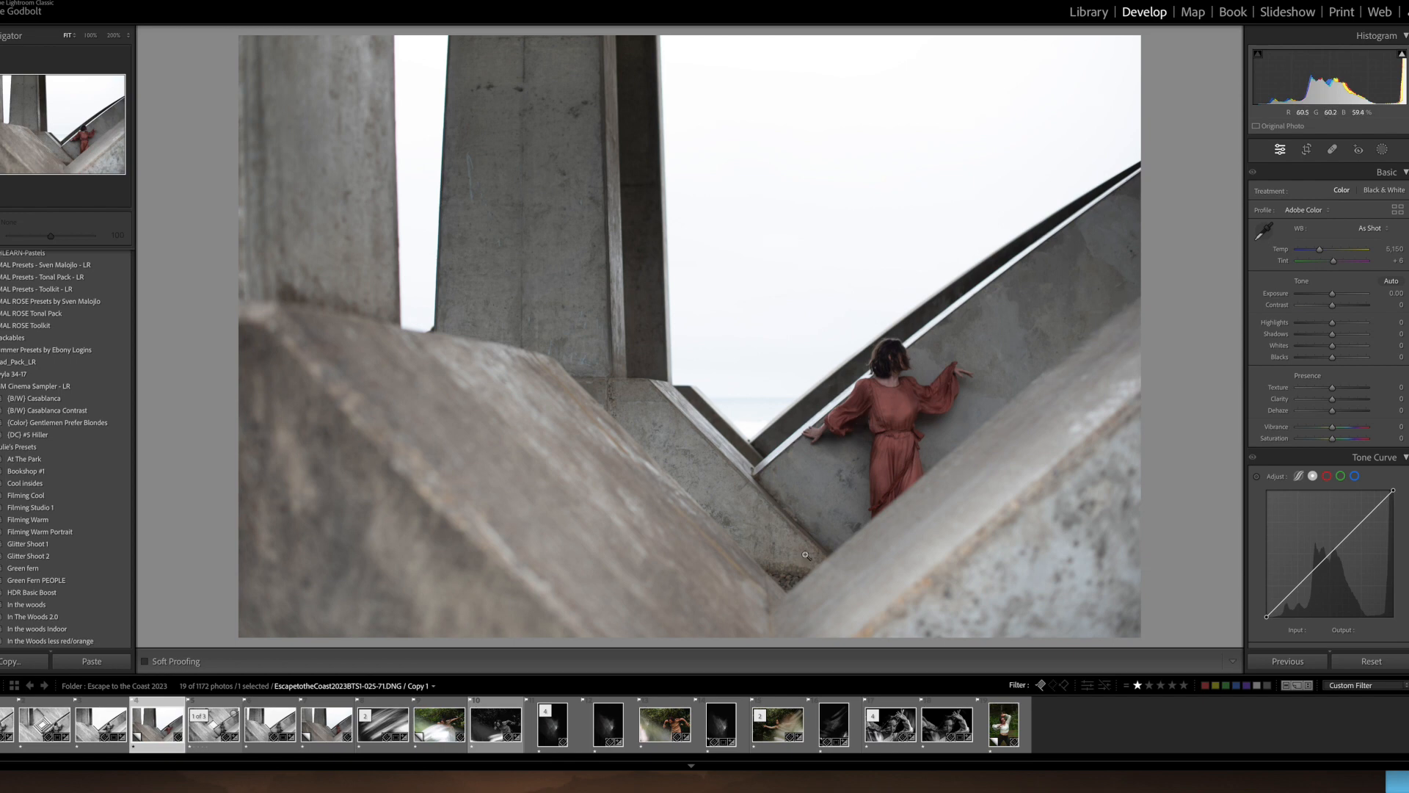
{"action": "key", "text": "Right"}
{"action": "key", "text": "Right"}
{"action": "key", "text": "Right"}
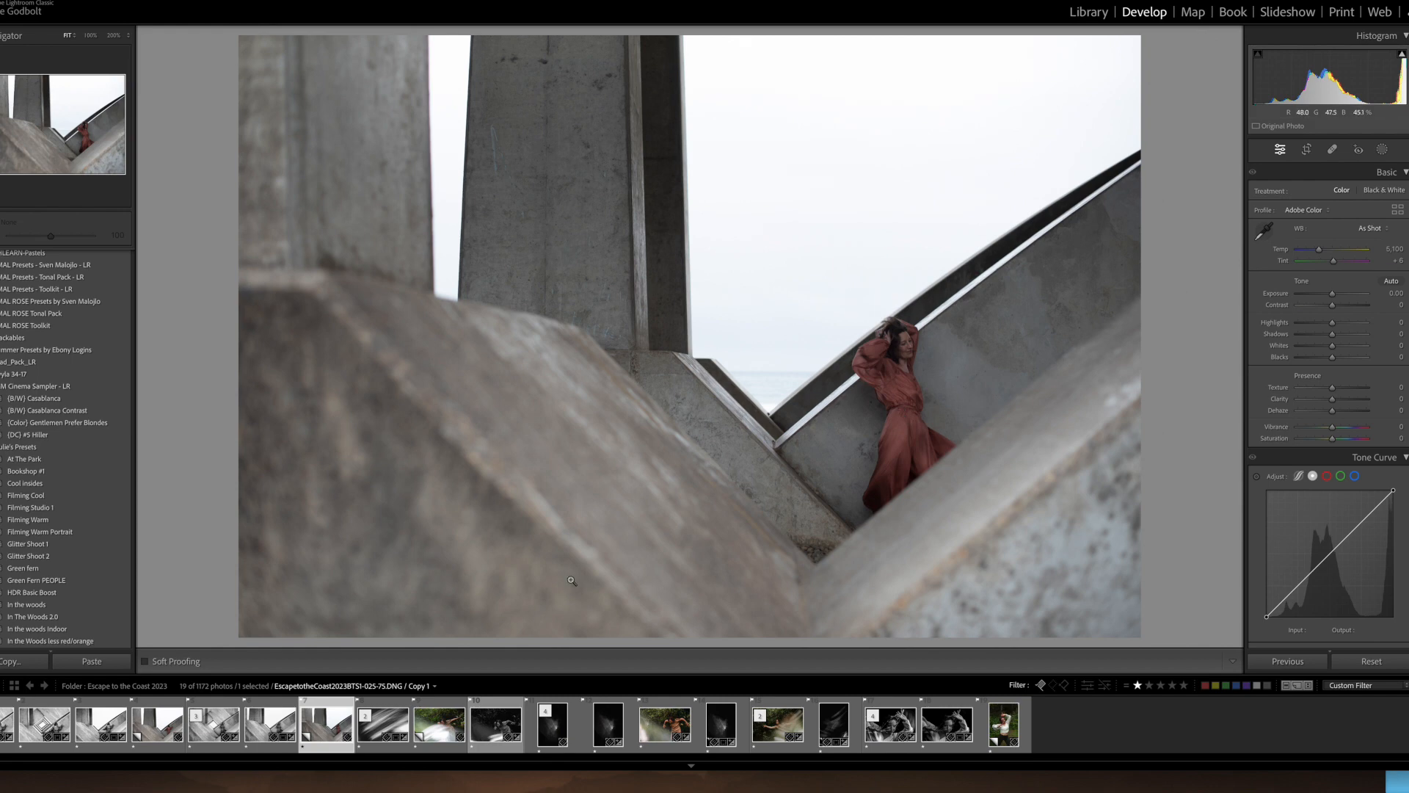
Review the black-and-white version of 025-75 and inspect its straightened crop
{"action": "left_click", "coordinate": [278, 726]}
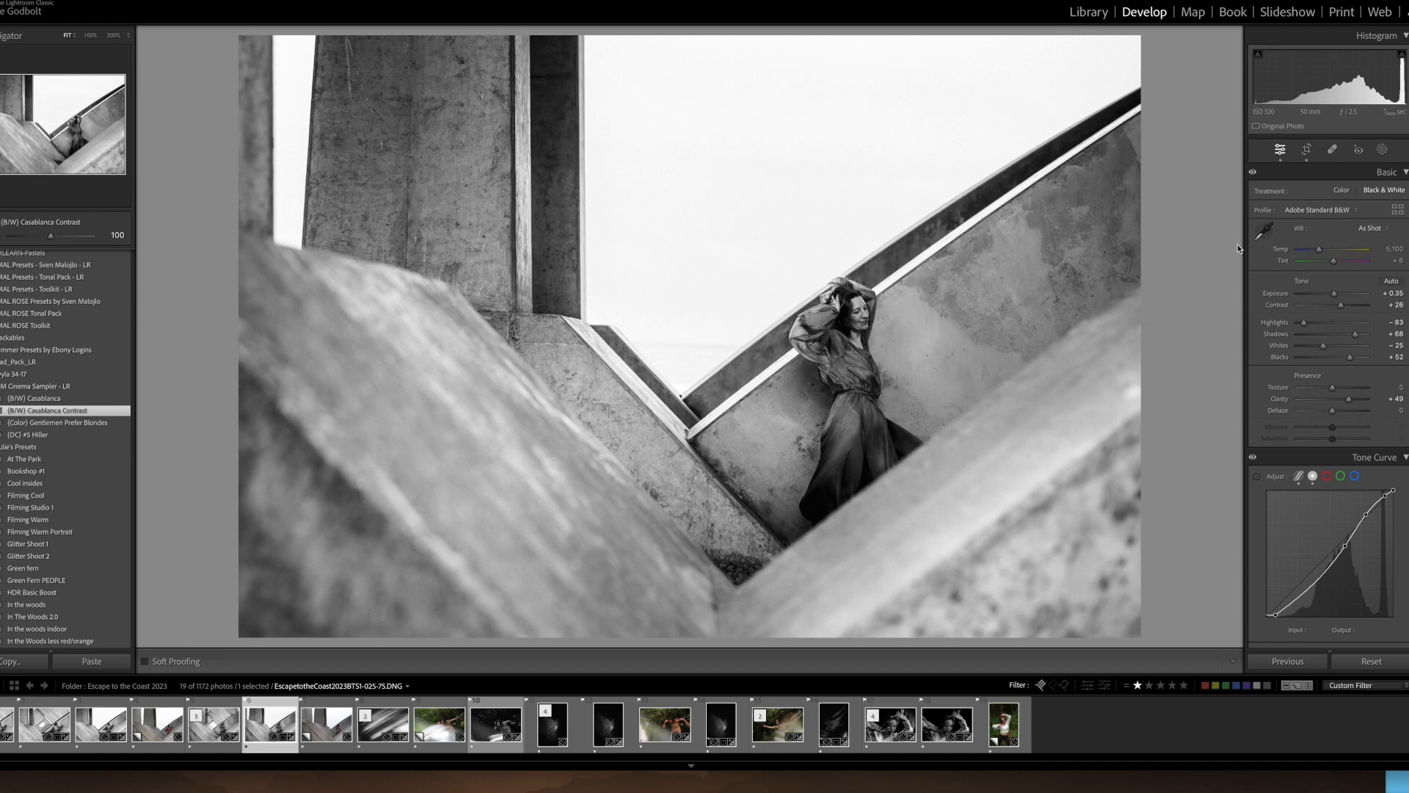
{"action": "left_click", "coordinate": [1307, 150]}
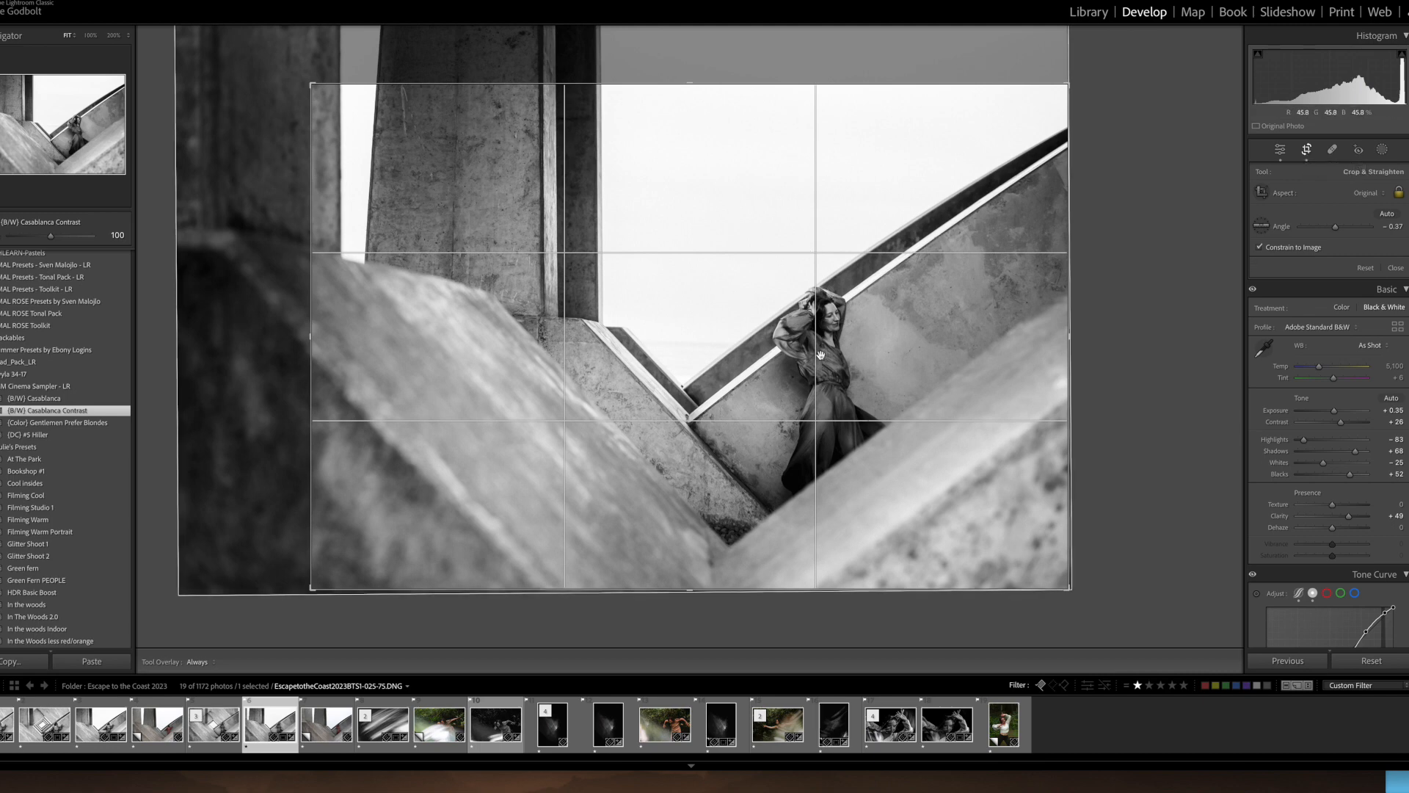
{"action": "left_click", "coordinate": [1308, 152]}
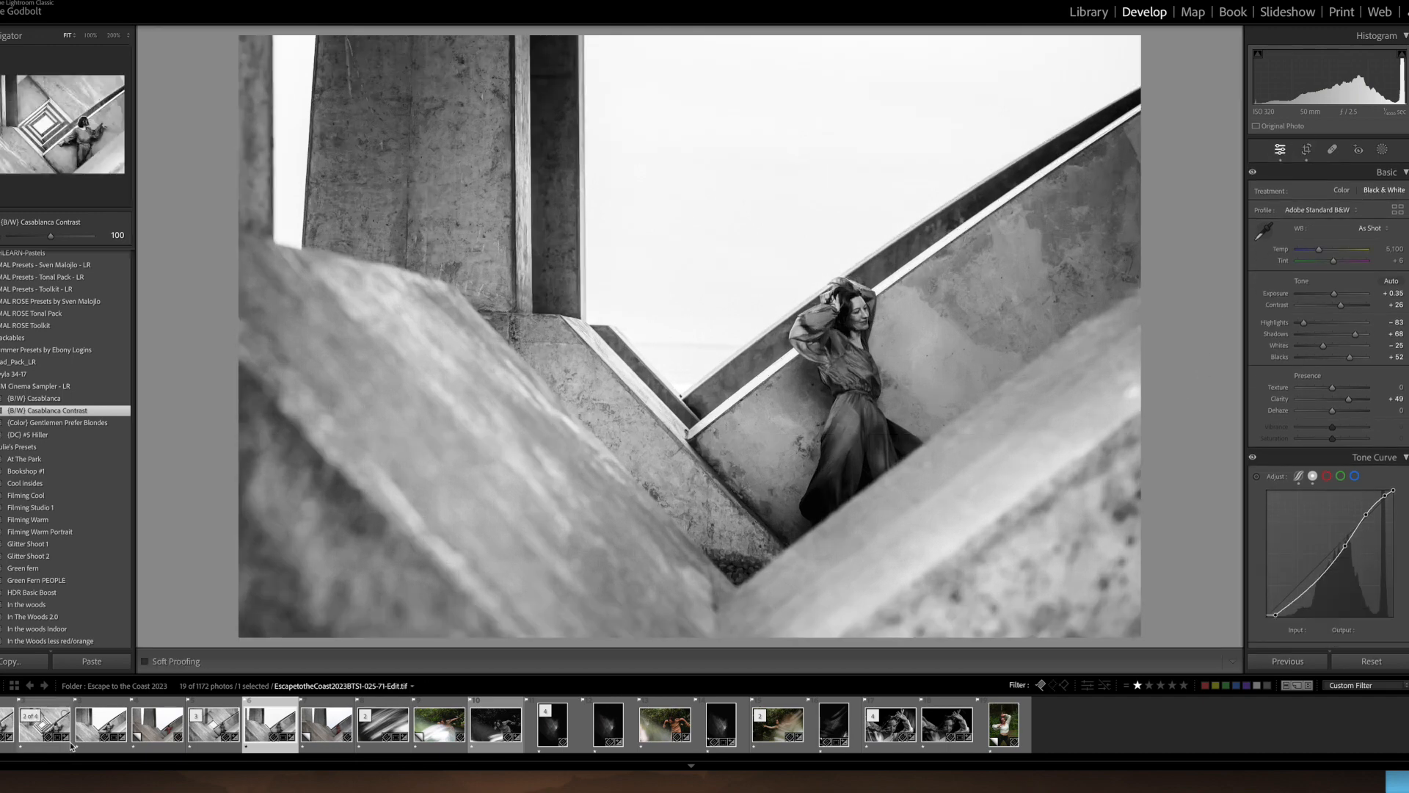
Compare the colour copy of 025-71 with its black-and-white version and check that version's single mask
{"action": "left_click", "coordinate": [168, 728]}
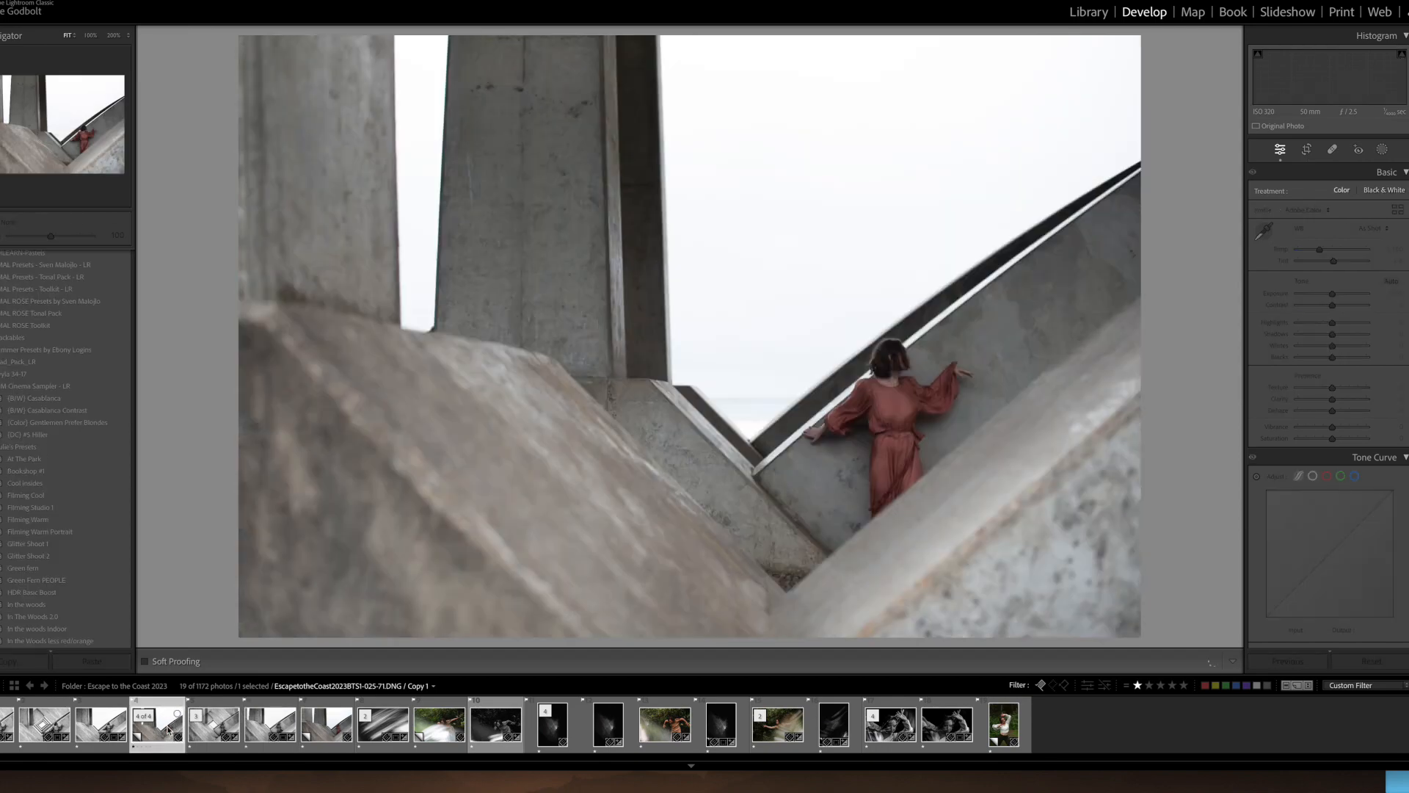
{"action": "left_click", "coordinate": [94, 733]}
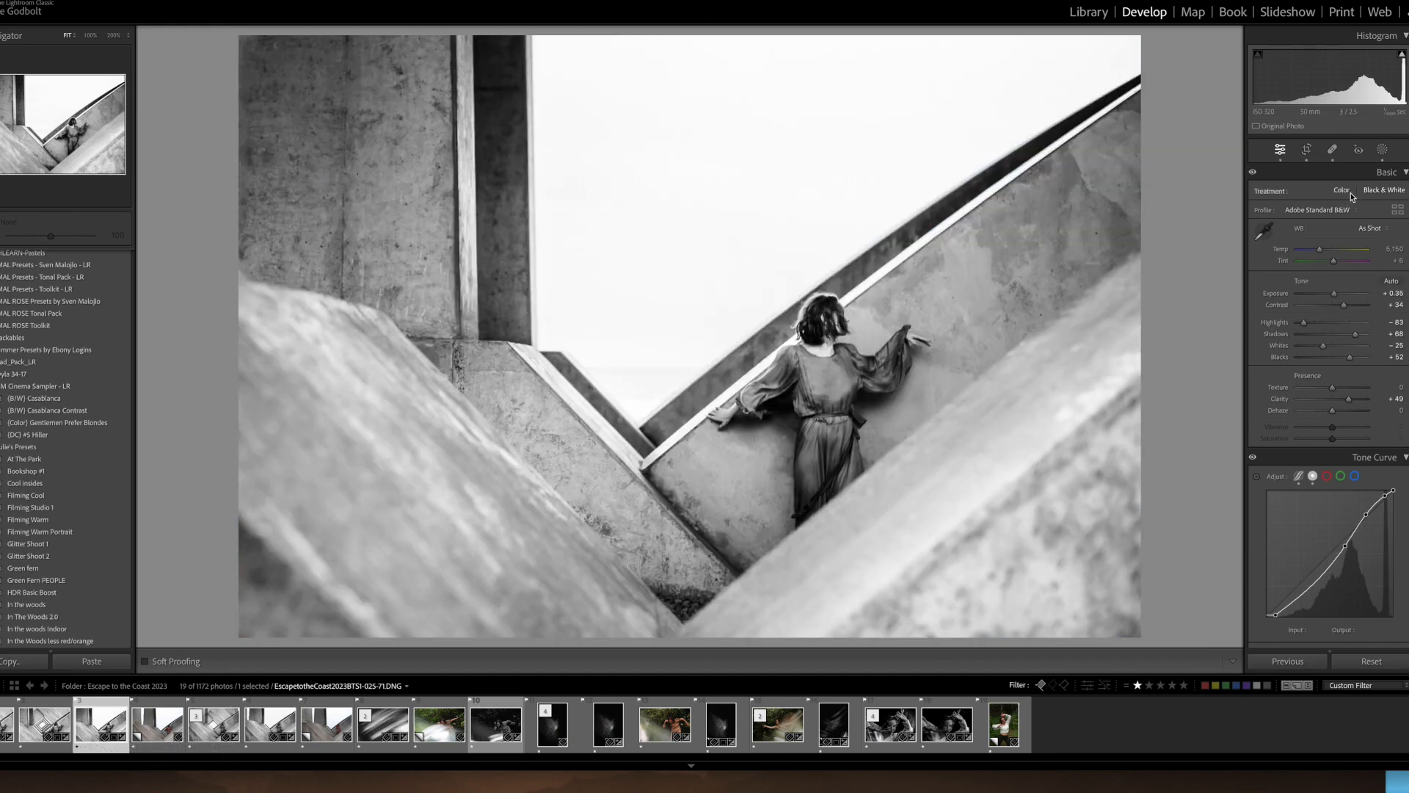
{"action": "left_click", "coordinate": [1382, 150]}
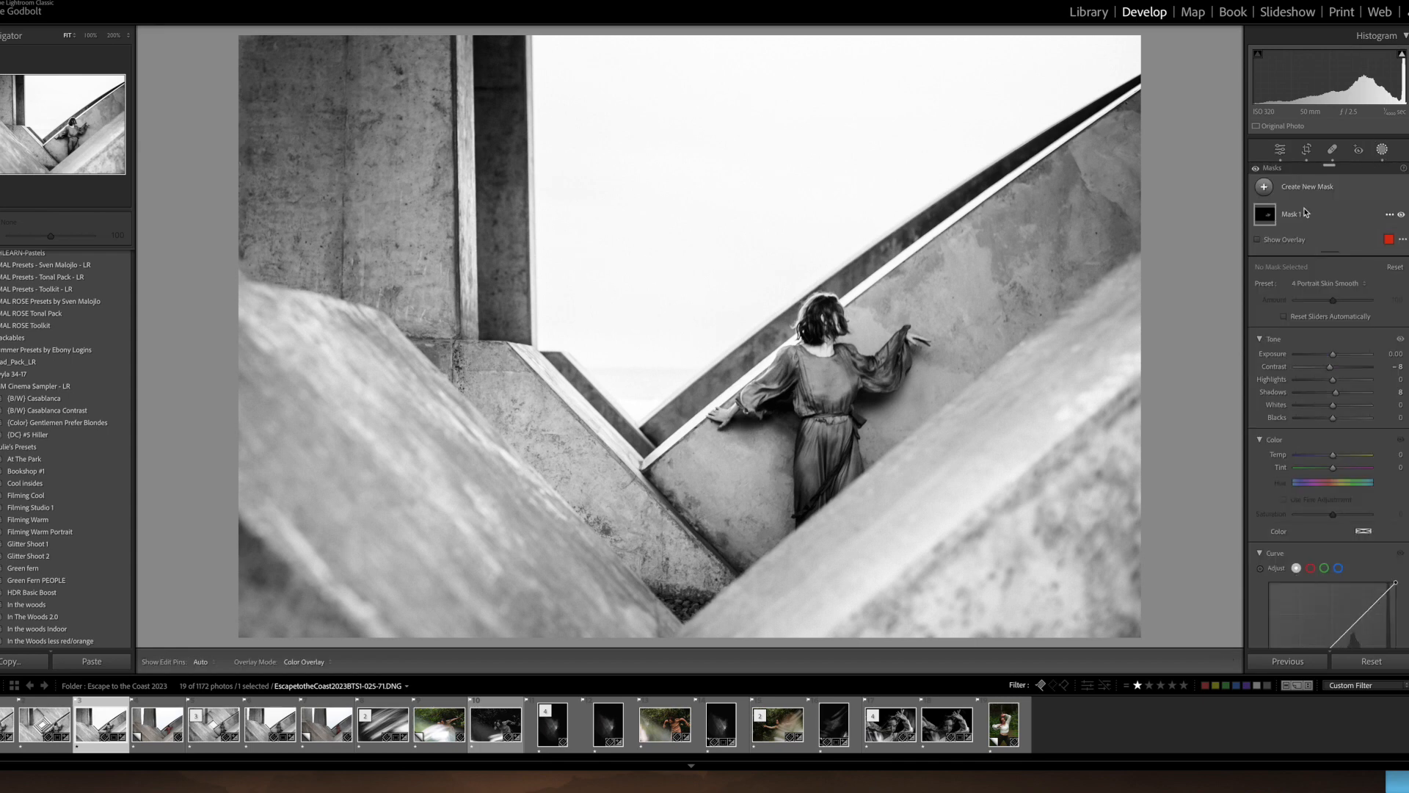
{"action": "mouse_move", "coordinate": [1274, 222]}
{"action": "left_click", "coordinate": [1280, 150]}
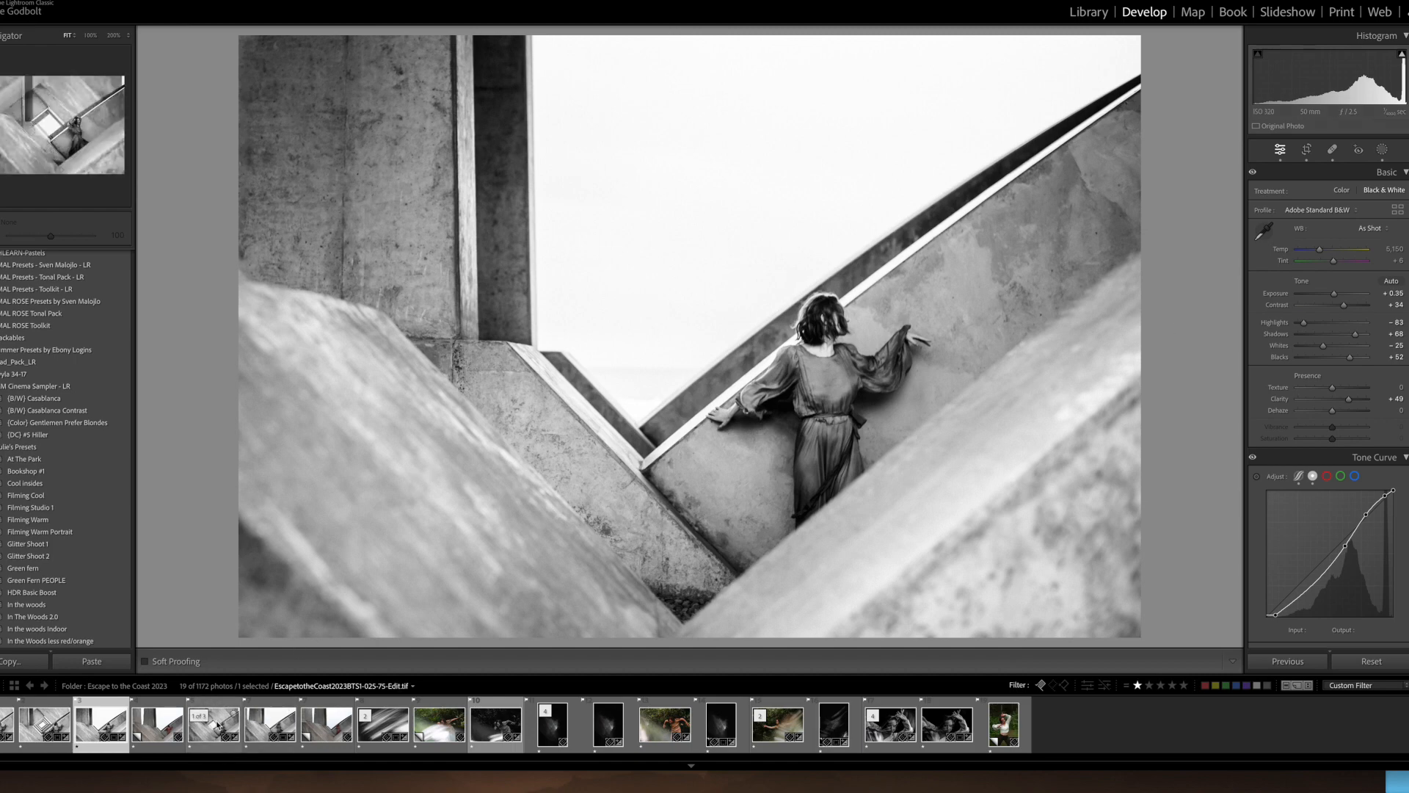
Compare the mirrored composite 025-75-Edit.tif with its black-and-white source shot 025-75
{"action": "left_click", "coordinate": [217, 725]}
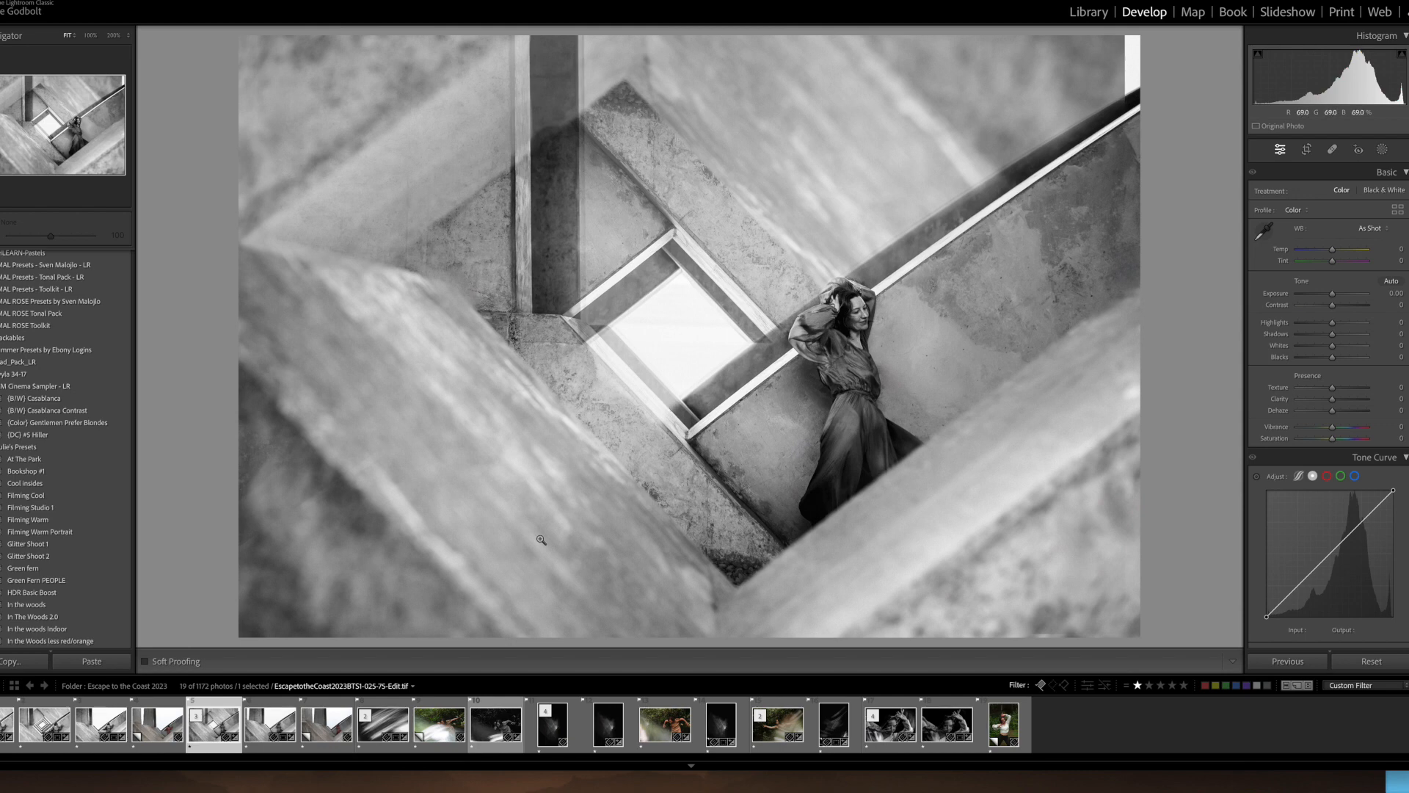
{"action": "left_click", "coordinate": [258, 743]}
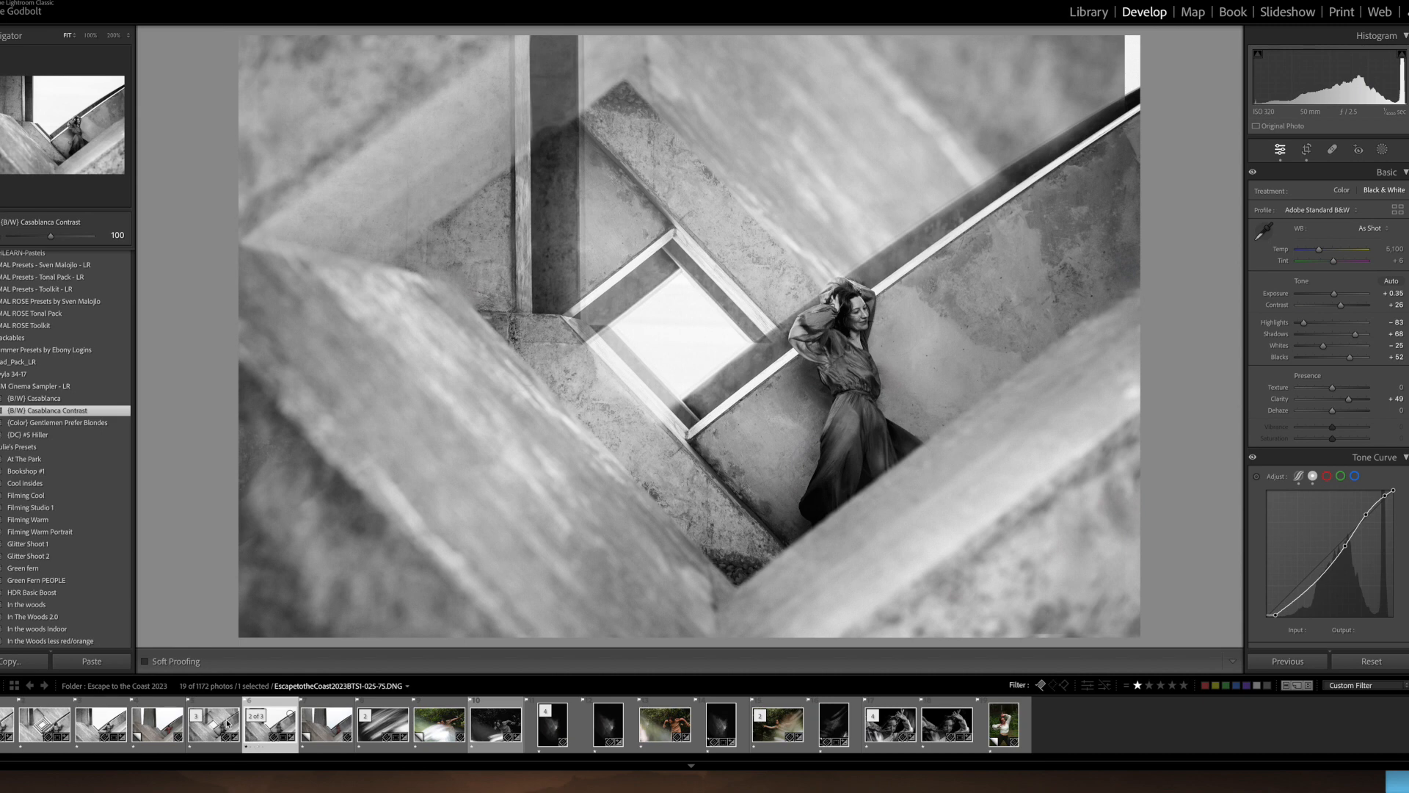
{"action": "left_click", "coordinate": [228, 723]}
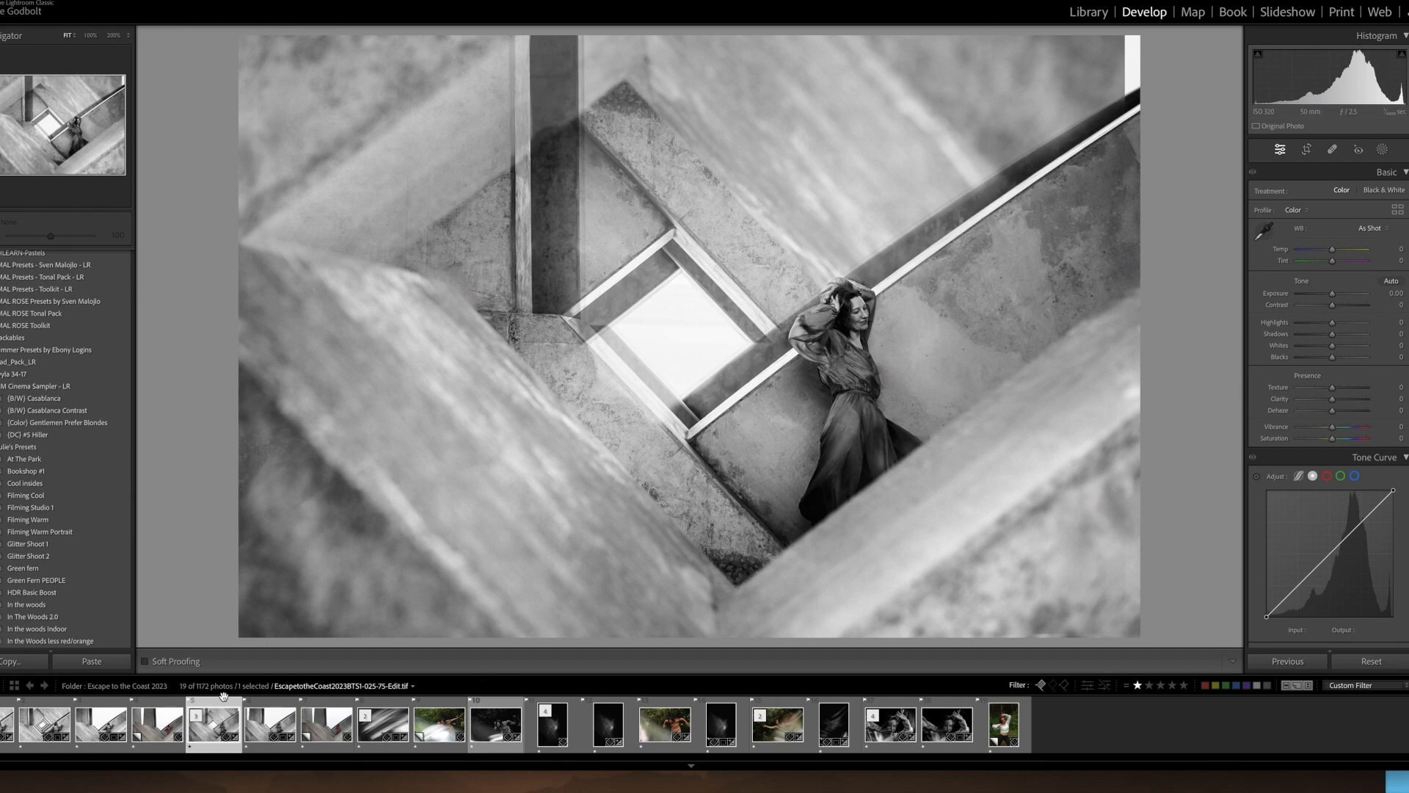
Compare the black-and-white shot 025-71 with its composites 025-71-Edit.tif and 025-71-Edit-Edit.tif, and with the composite 025-75-Edit.tif
{"action": "left_click", "coordinate": [100, 725]}
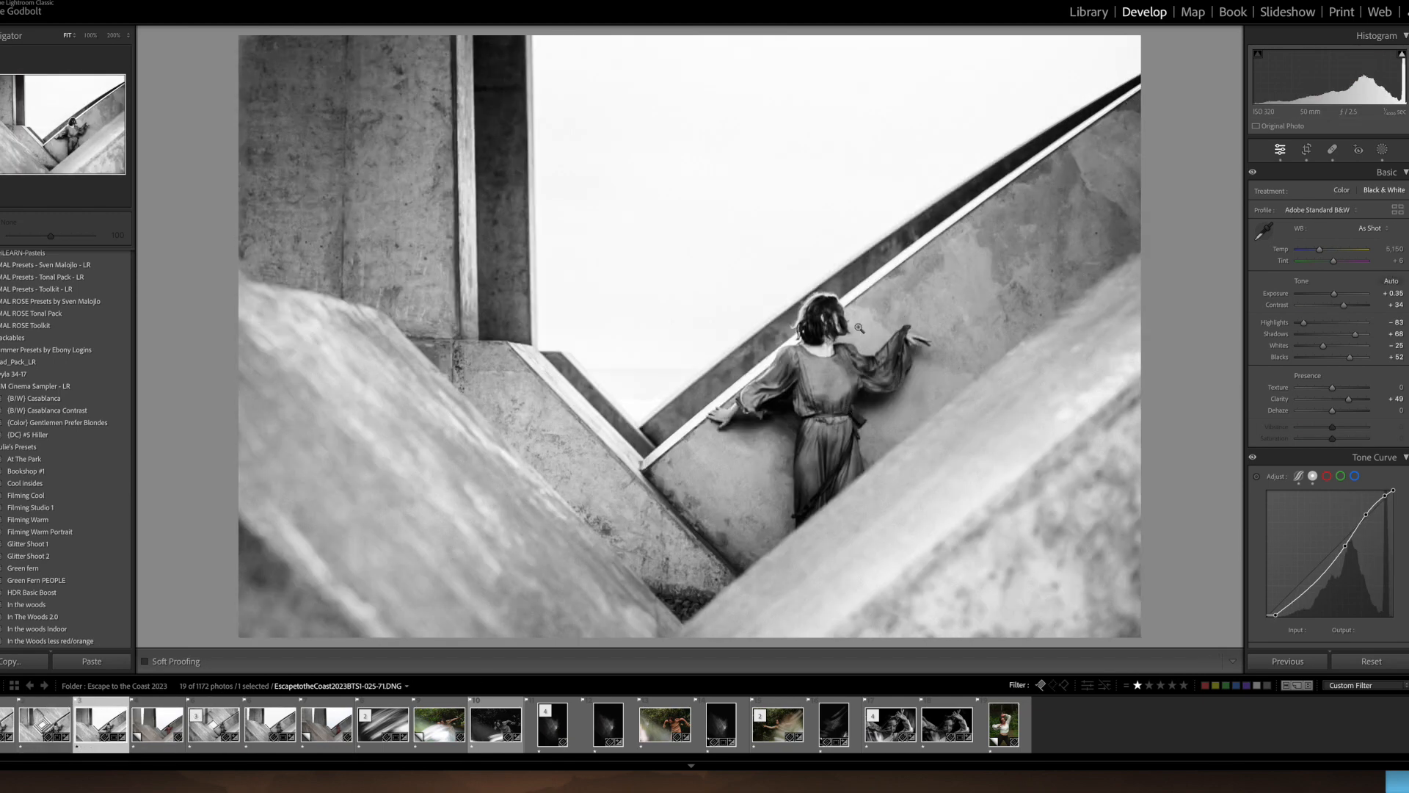
{"action": "left_click", "coordinate": [46, 729]}
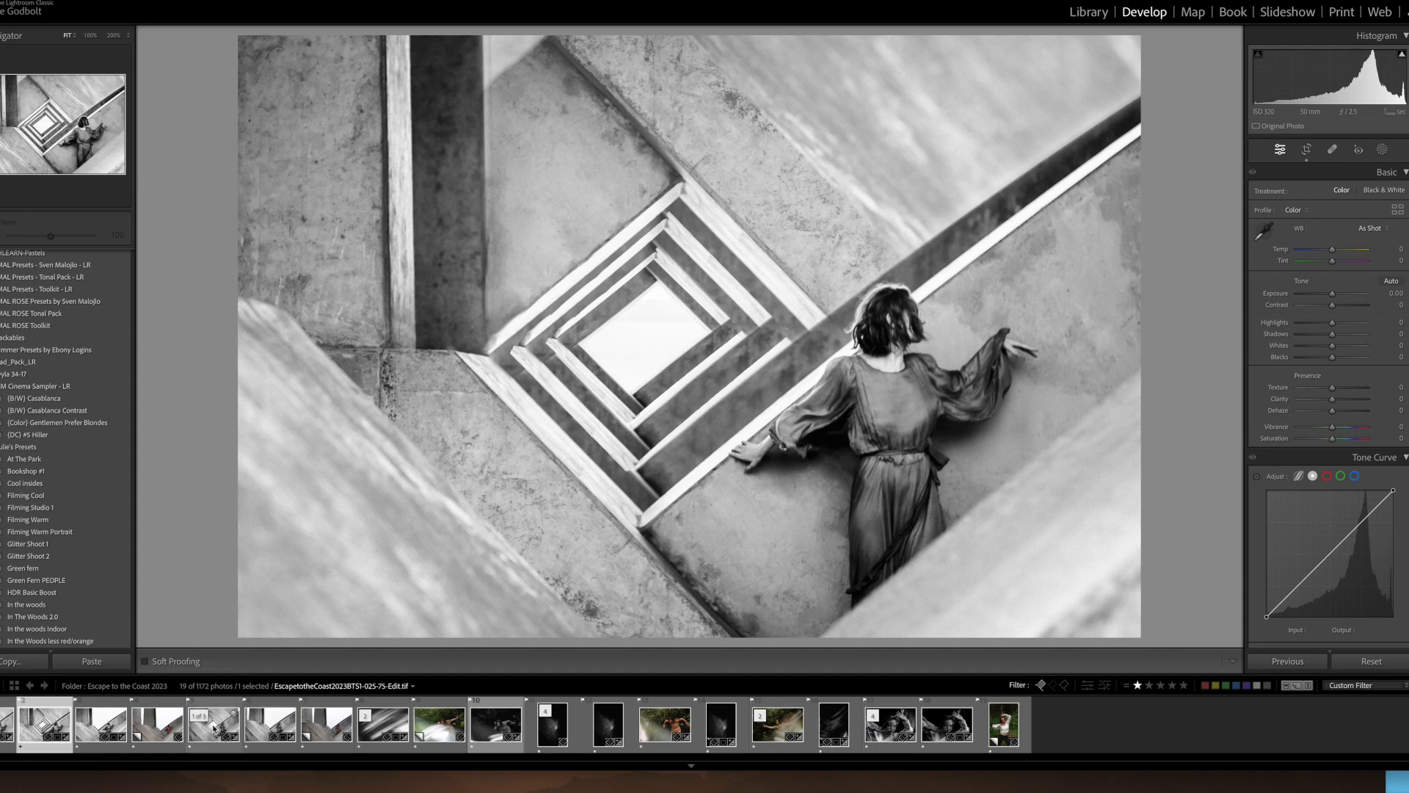
{"action": "left_click", "coordinate": [4, 725]}
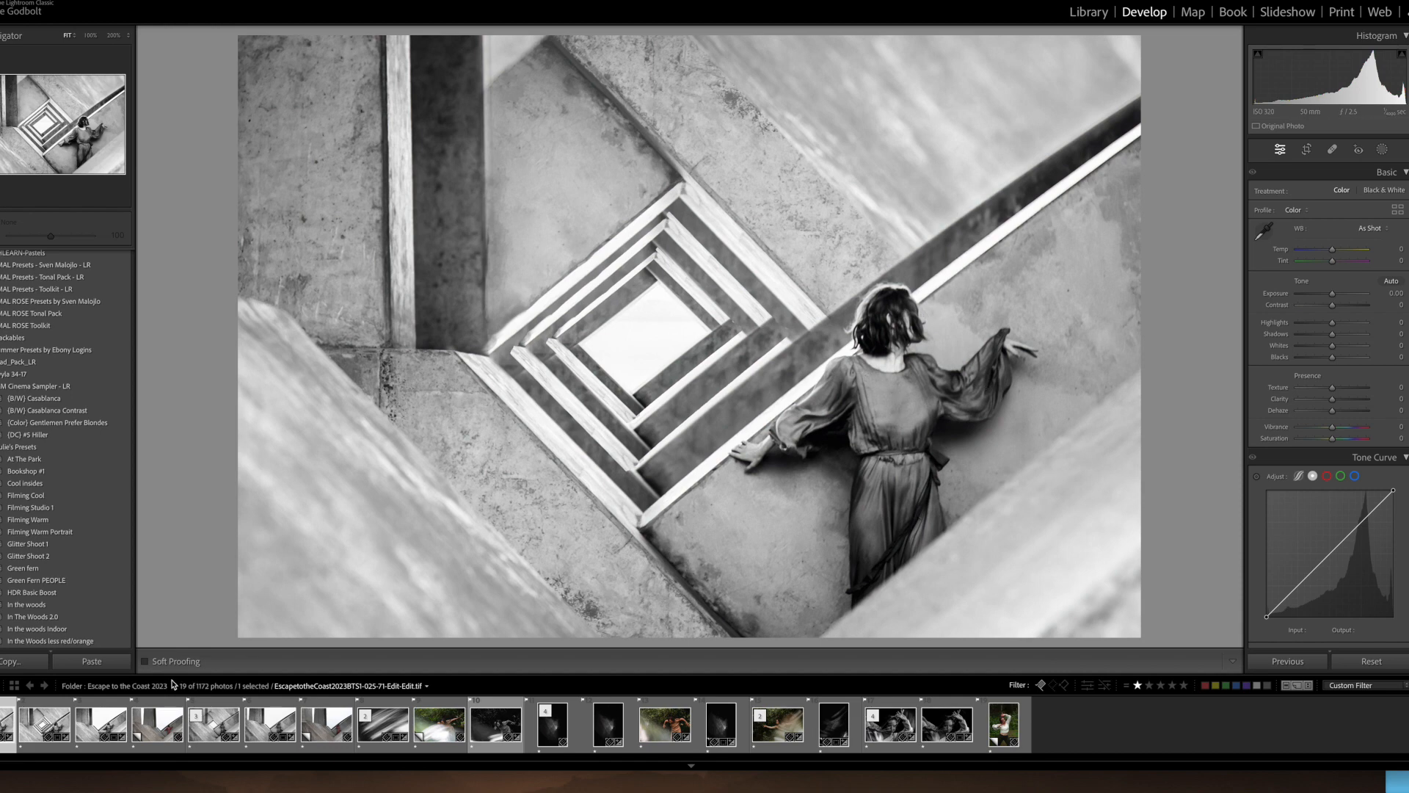
{"action": "left_click", "coordinate": [100, 723]}
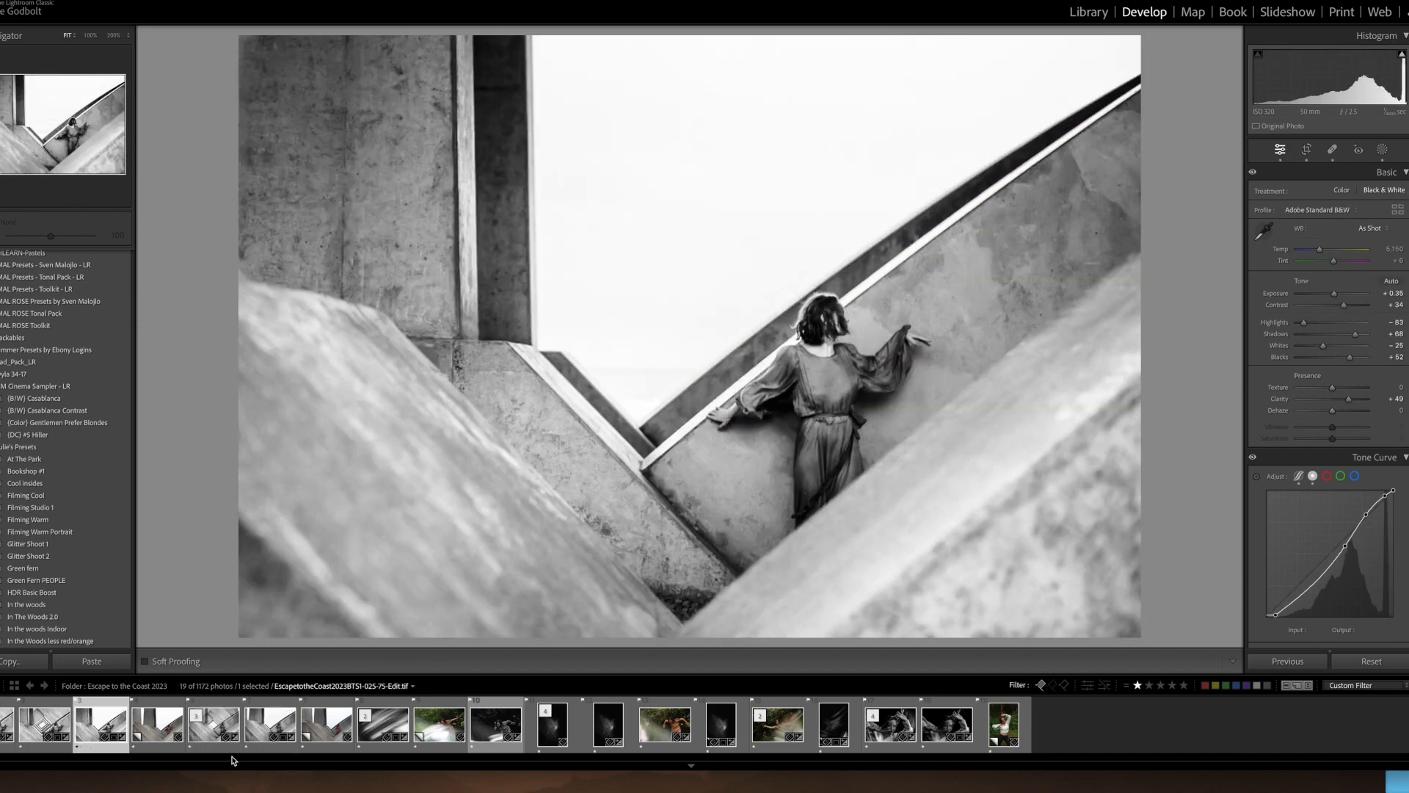
{"action": "left_click", "coordinate": [215, 731]}
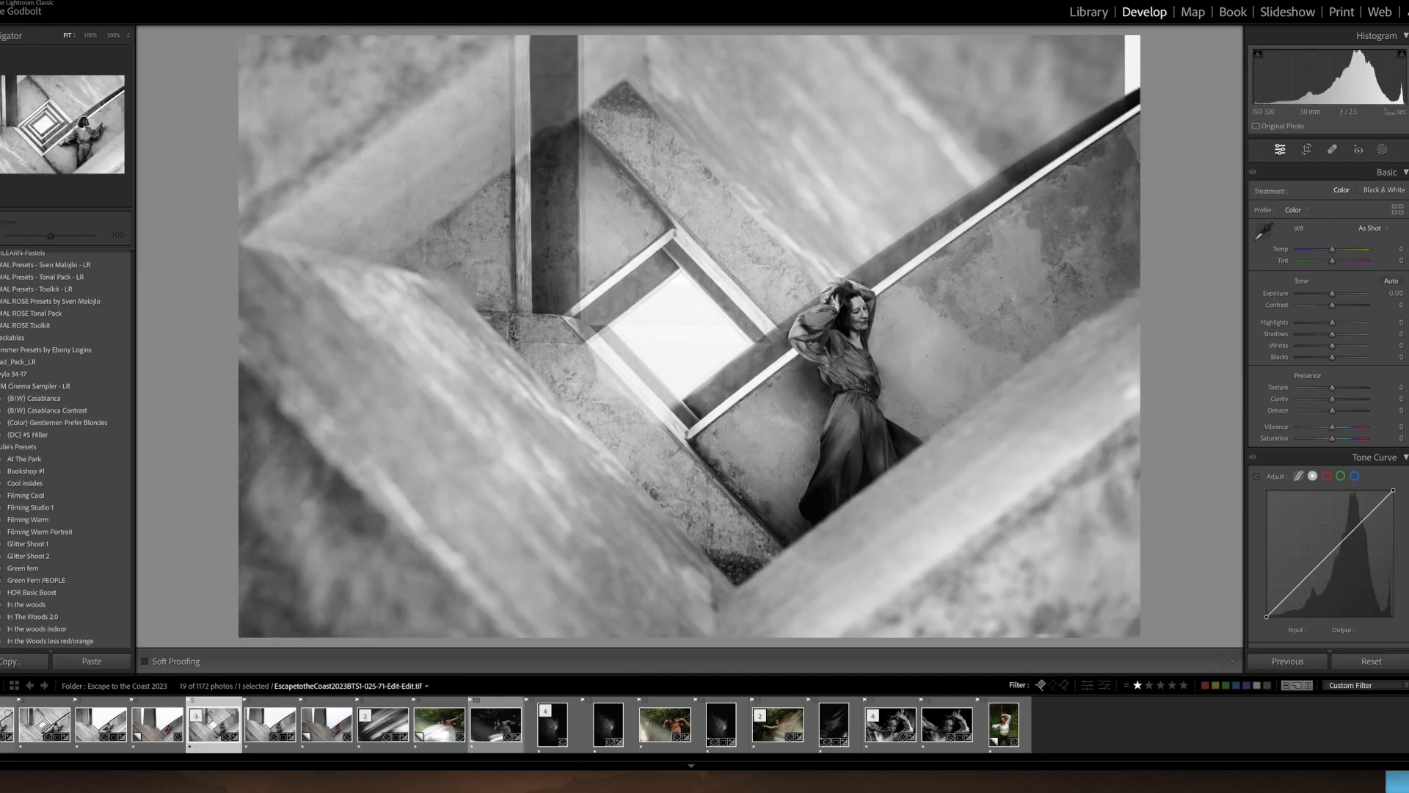
{"action": "left_click", "coordinate": [8, 725]}
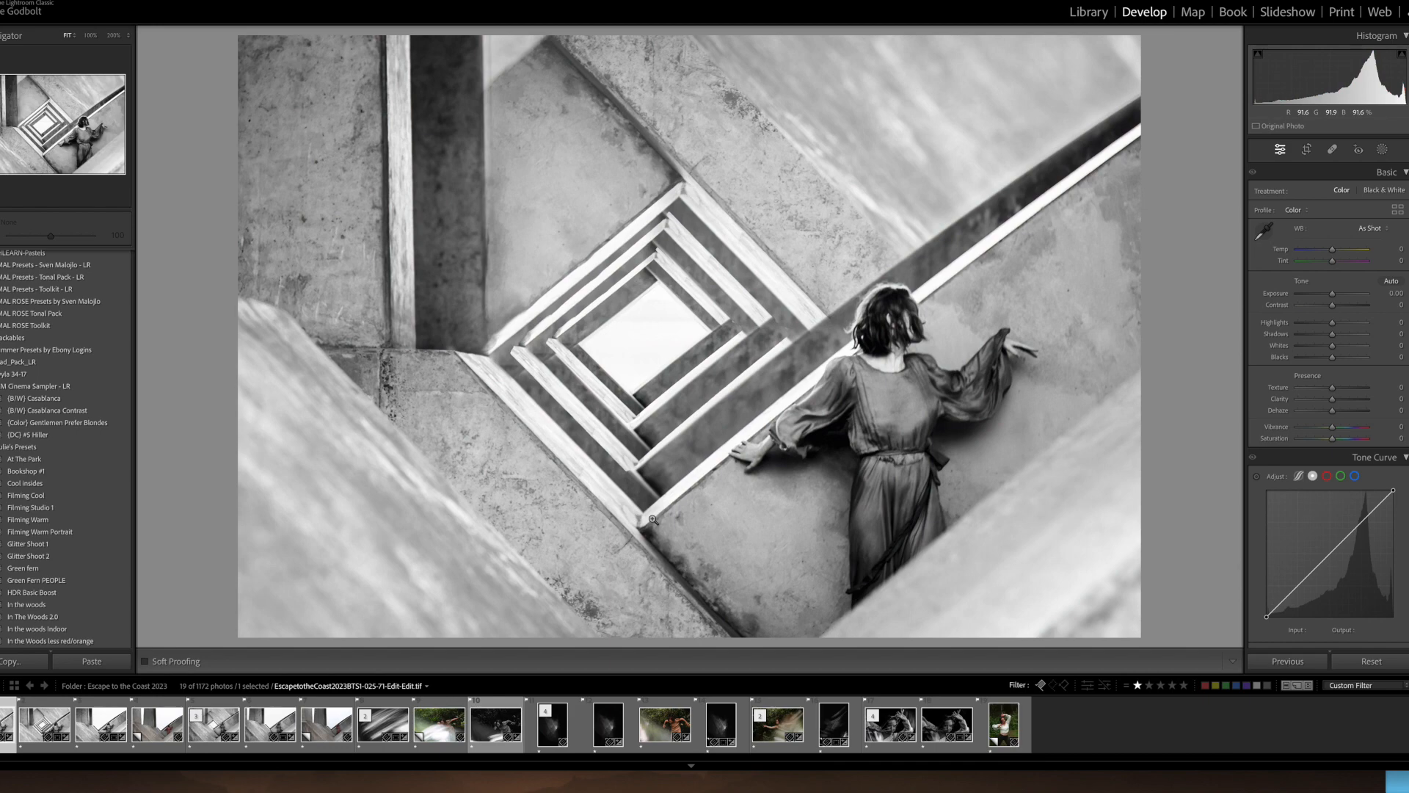
Compare the composite 027-191-Edit-2.tif with its colour source and the composite 025-71-Edit-Edit.tif, and view the colour flare shot 027-140
{"action": "left_click", "coordinate": [883, 740]}
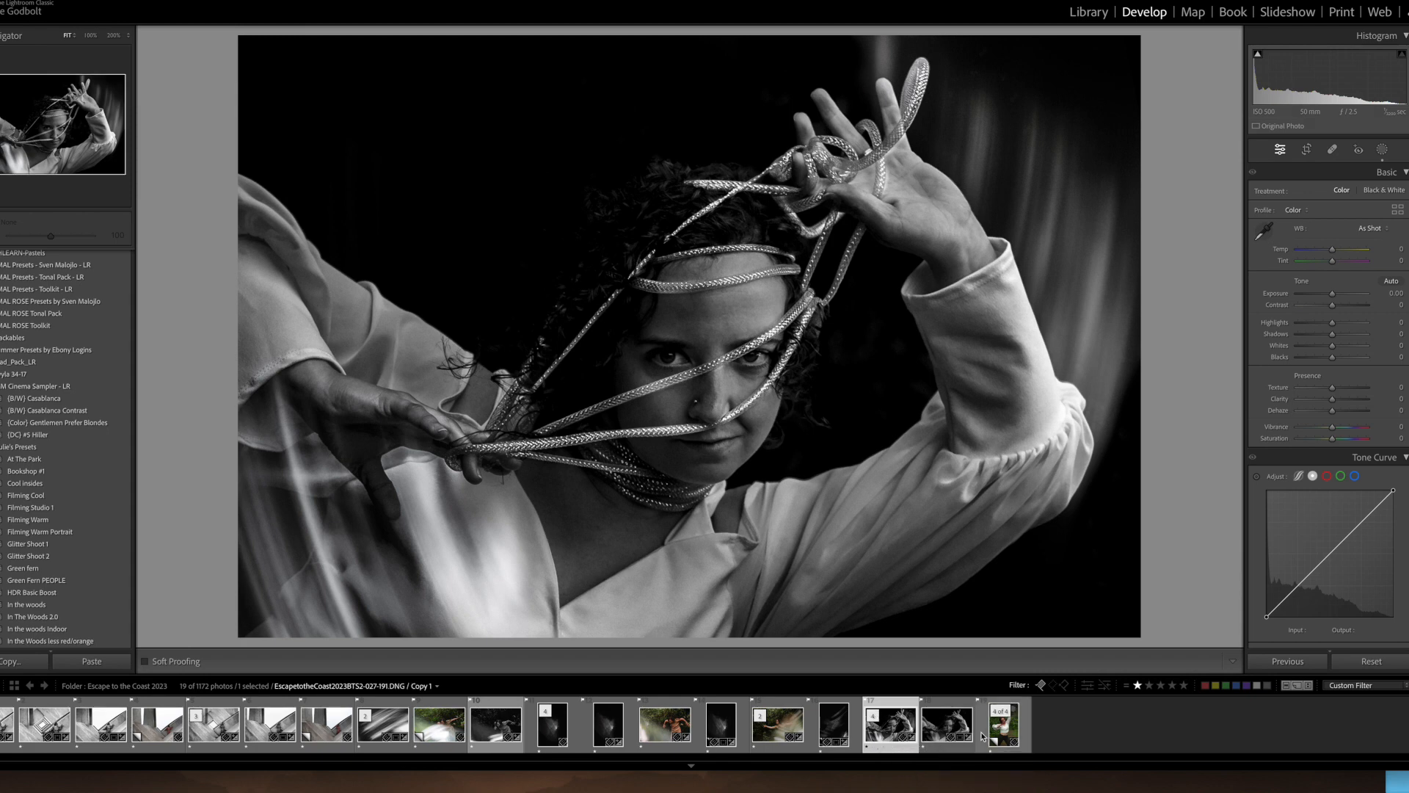
{"action": "left_click", "coordinate": [1004, 732]}
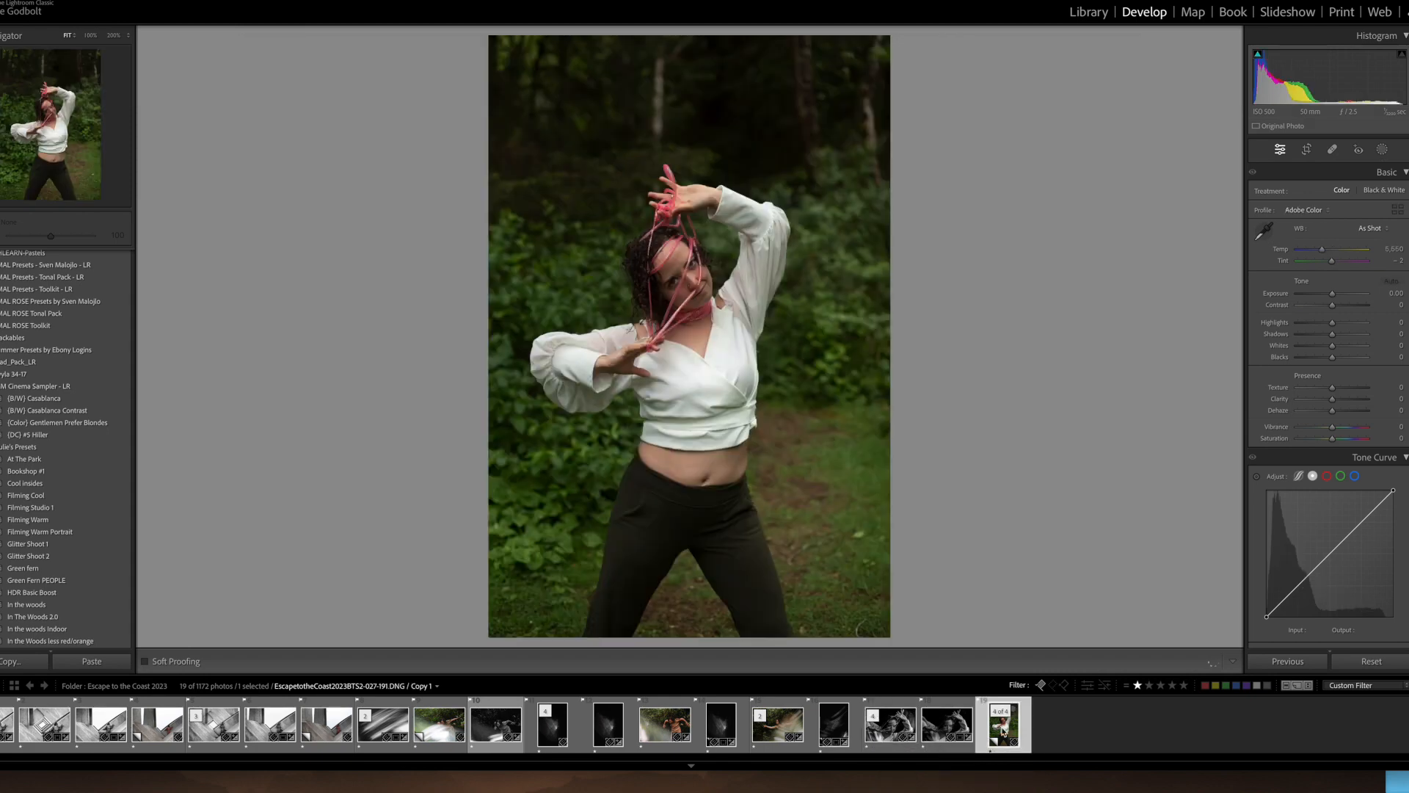
{"action": "left_click", "coordinate": [890, 734]}
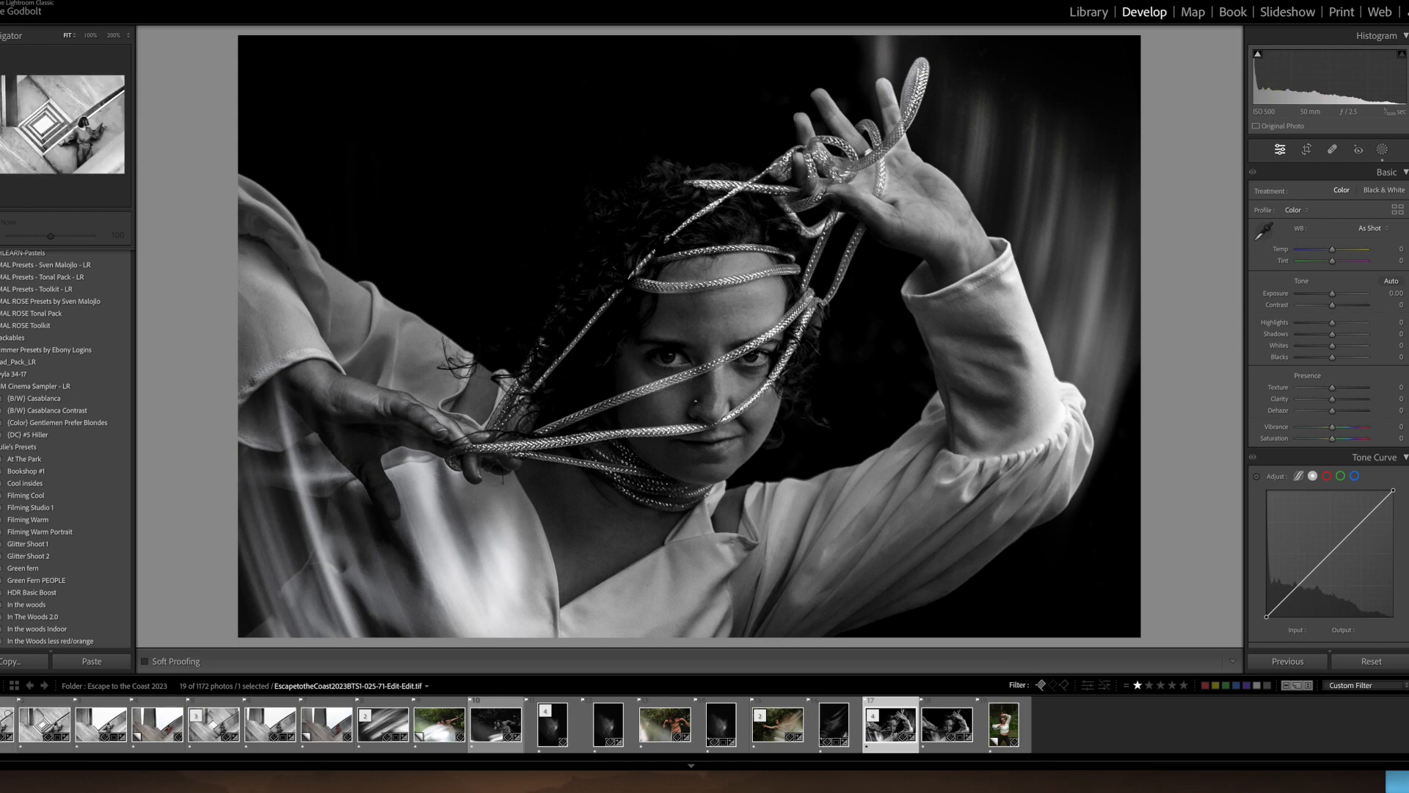
{"action": "left_click", "coordinate": [4, 726]}
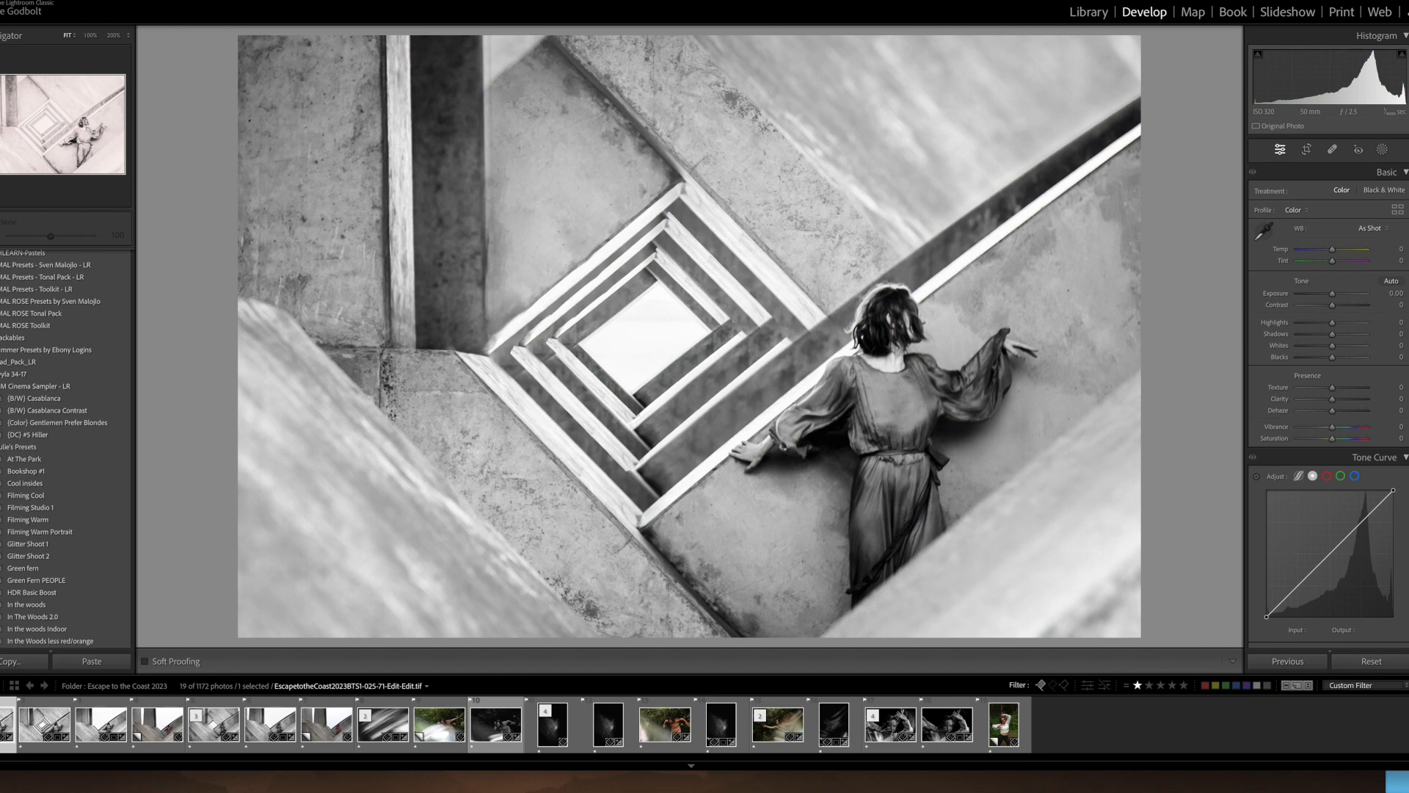
{"action": "left_click", "coordinate": [777, 736]}
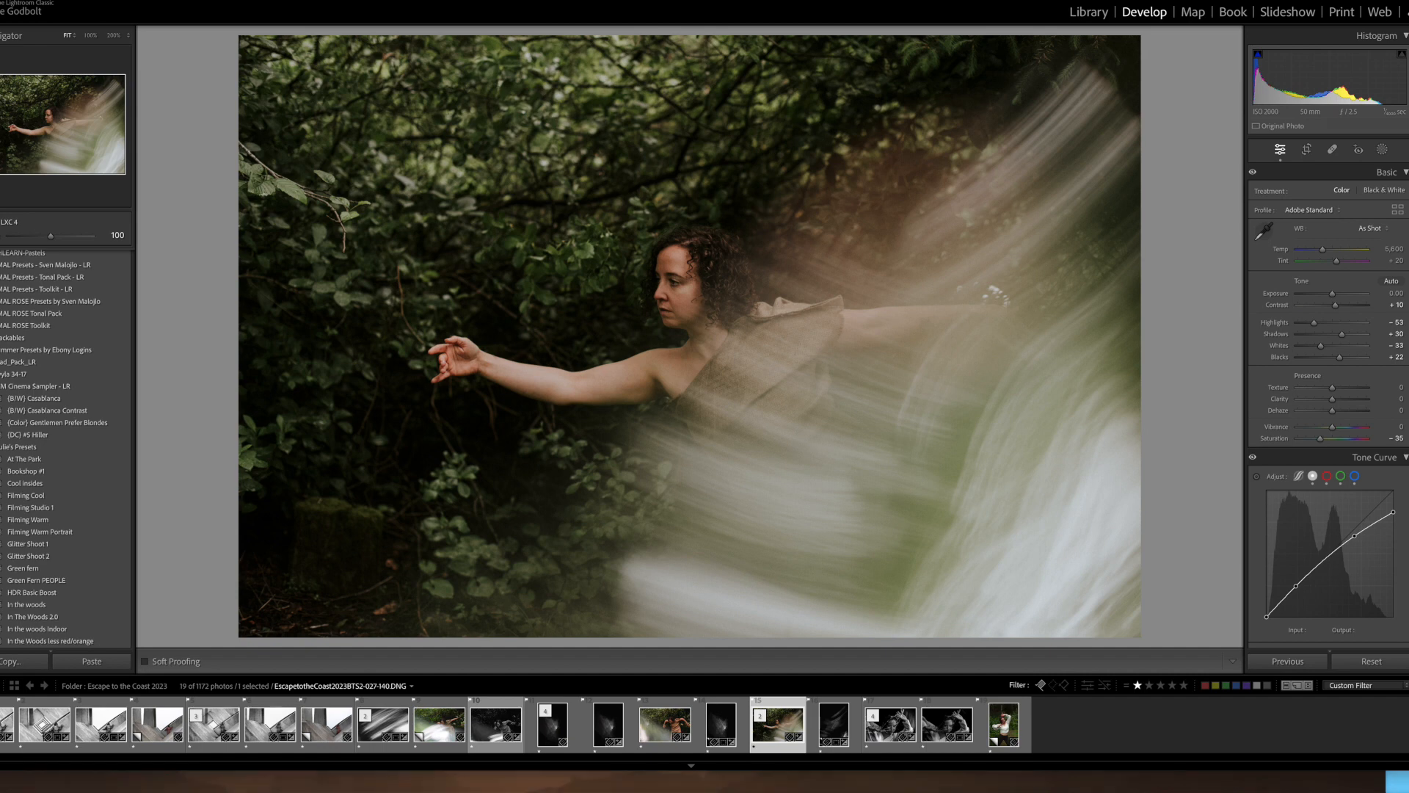
Switch to Finder, open the photographer's Light Texture folder inside PS actions/overlays, and enlarge its window over the photo
{"action": "double_click", "coordinate": [1401, 782]}
{"action": "scroll", "coordinate": [1335, 764], "scroll_direction": "right", "scroll_amount": 10}
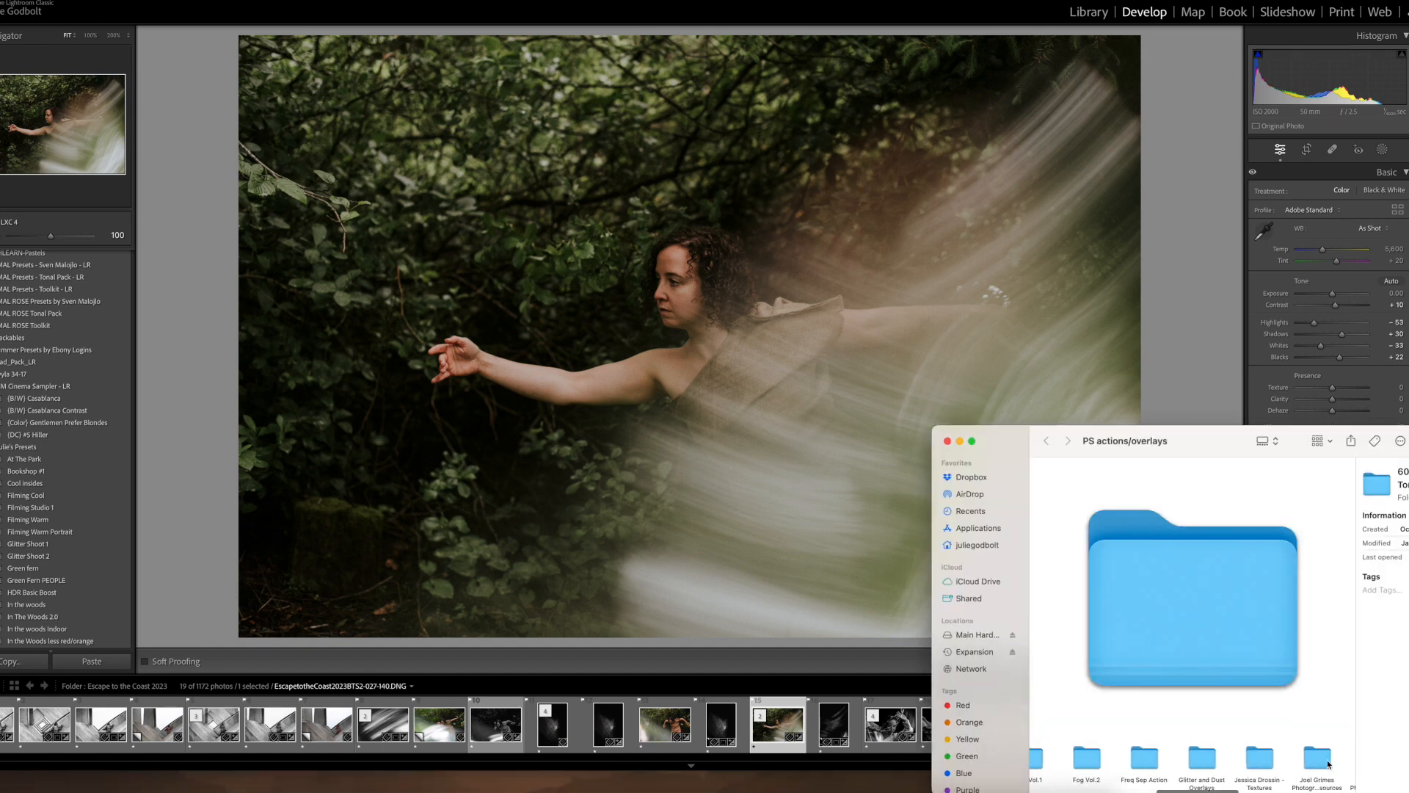
{"action": "double_click", "coordinate": [1300, 760]}
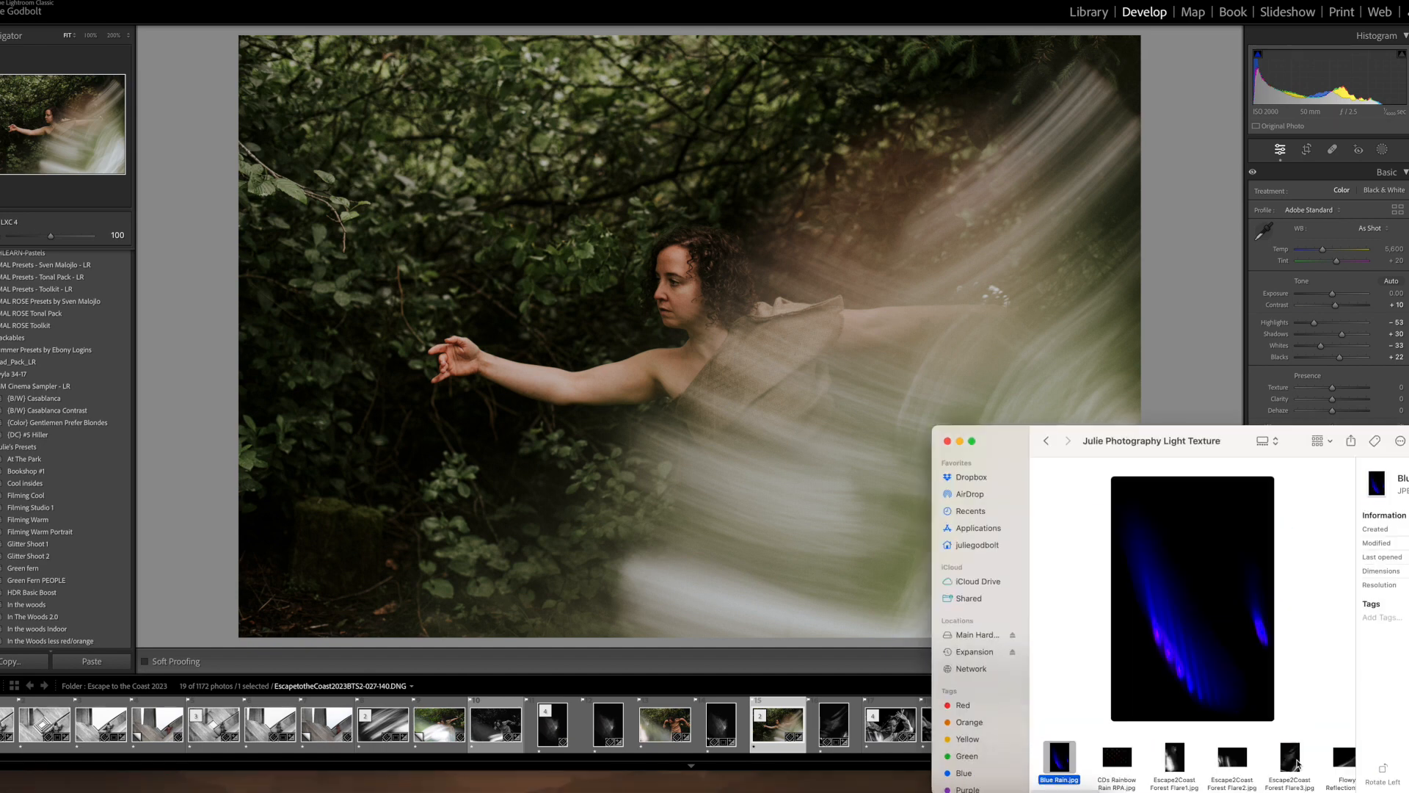
{"action": "left_click_drag", "start_coordinate": [1304, 441], "coordinate": [627, 93]}
{"action": "left_click_drag", "start_coordinate": [820, 445], "coordinate": [1291, 693]}
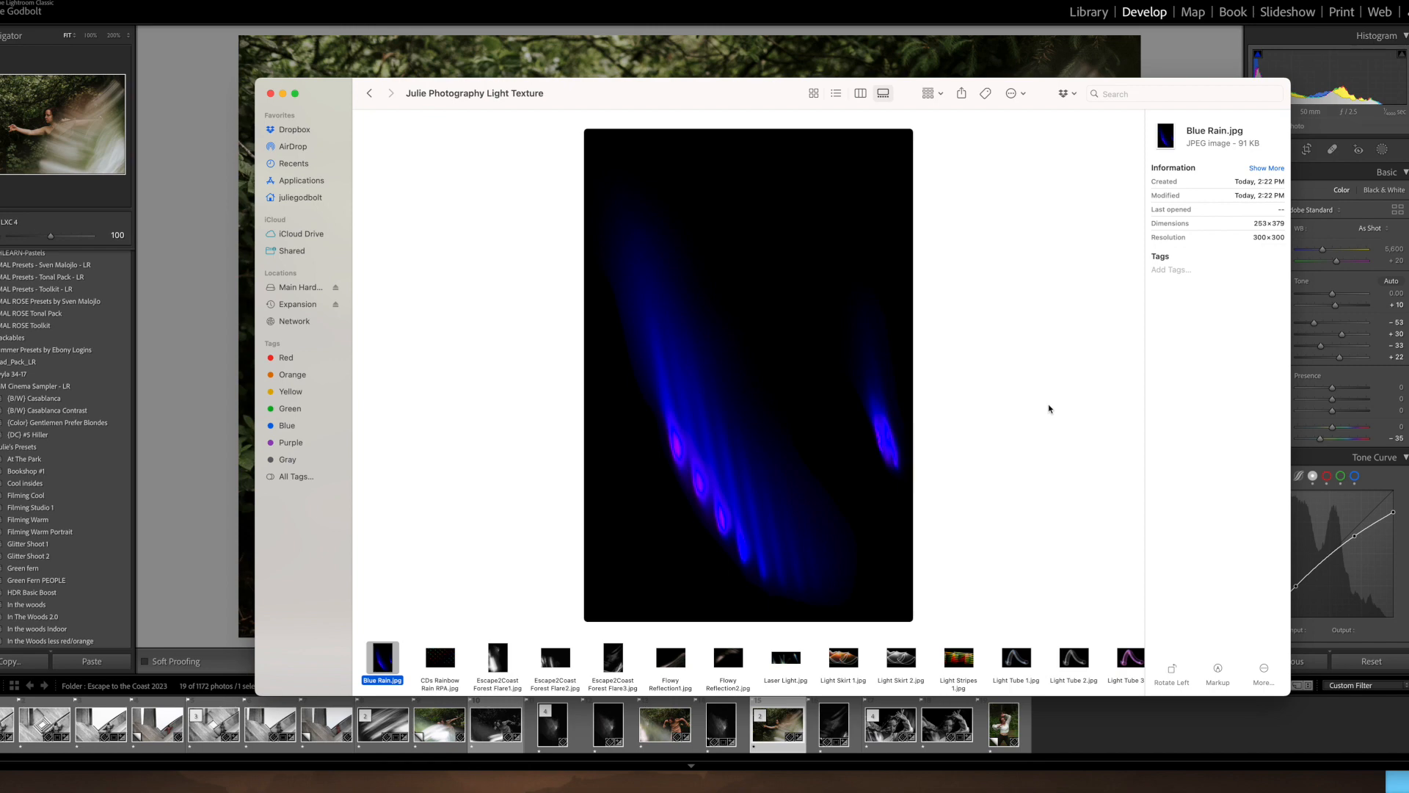
Preview the light textures CDs Rainbow Rain RPA.jpg and Escape2Coast Forest Flare1.jpg to Flare3.jpg
{"action": "key", "text": "Right"}
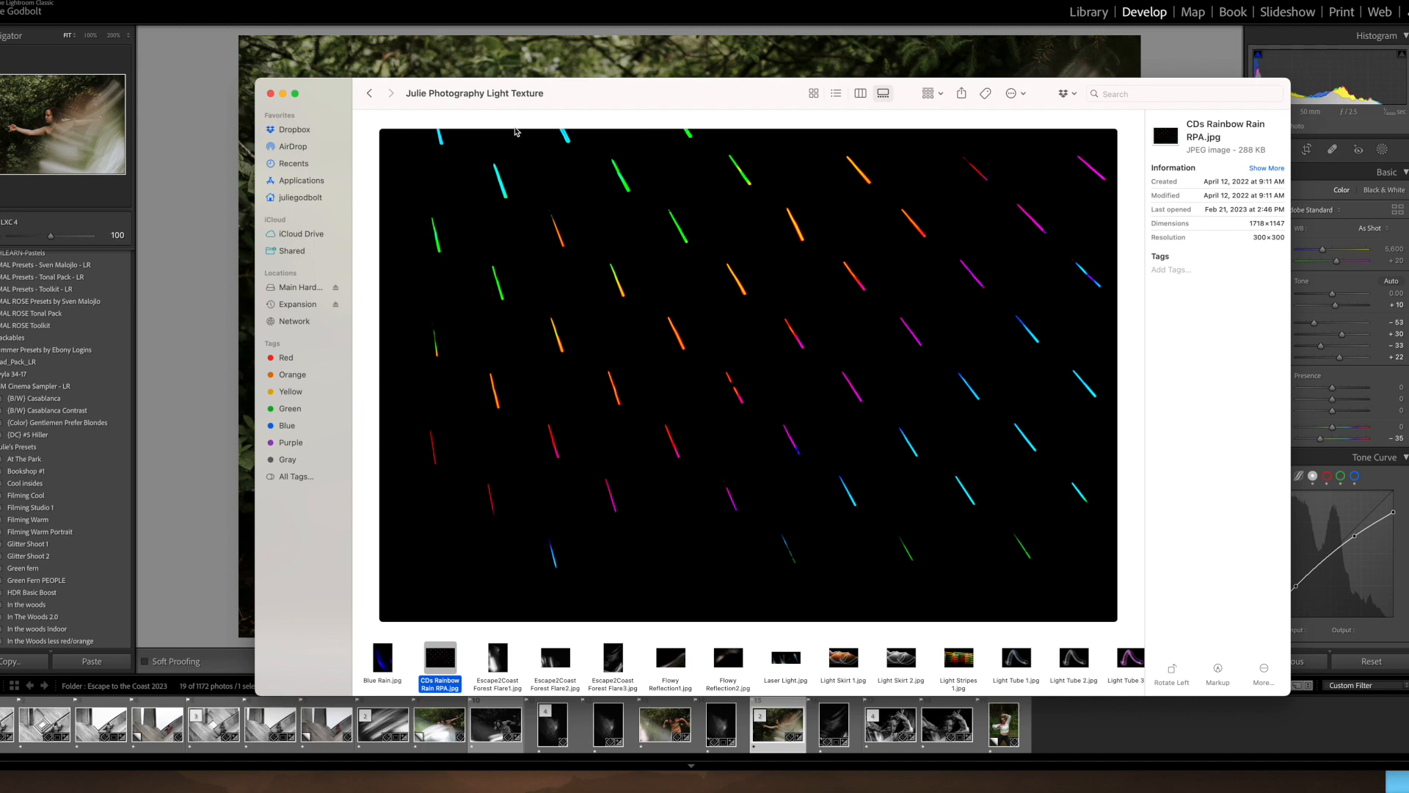
{"action": "key", "text": "Right"}
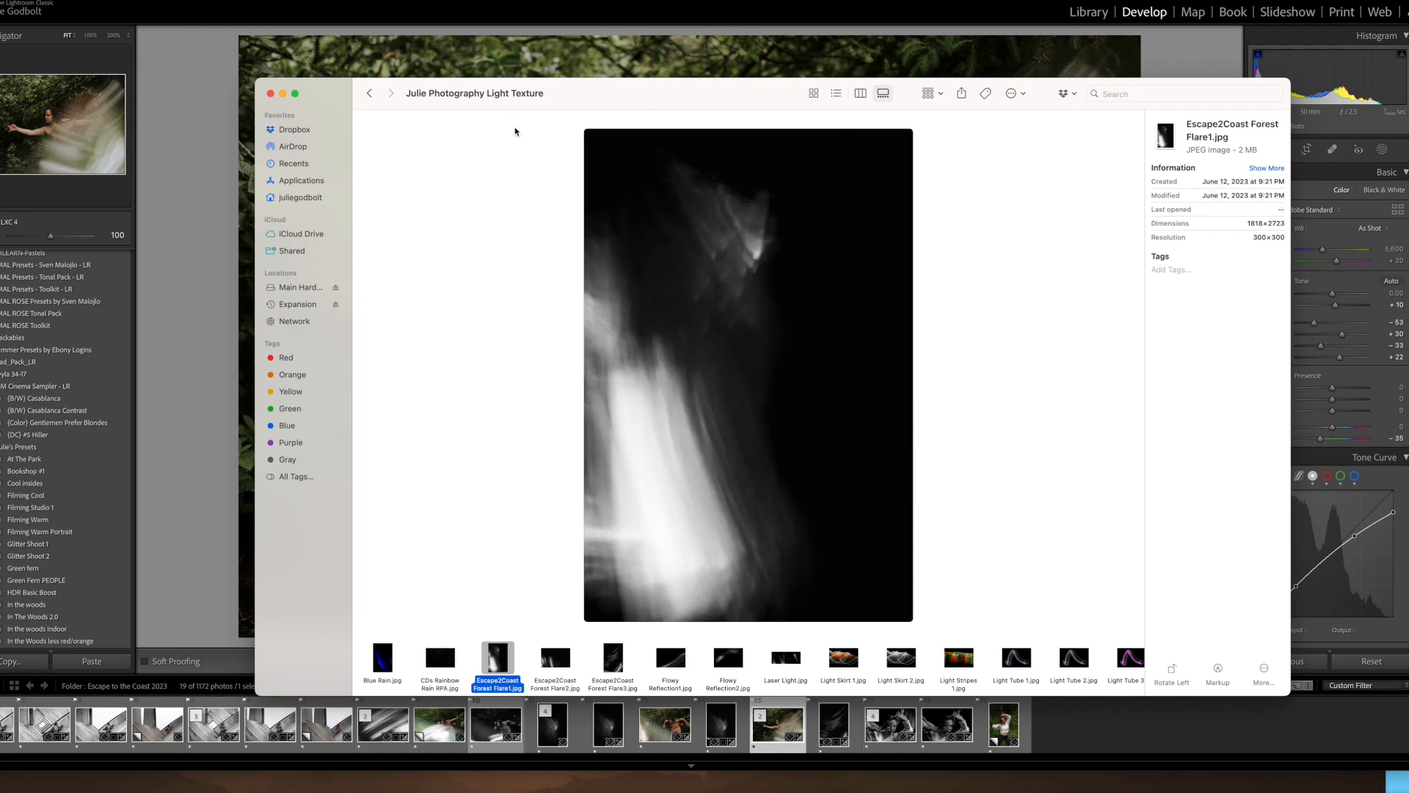
{"action": "key", "text": "Right"}
{"action": "key", "text": "Right"}
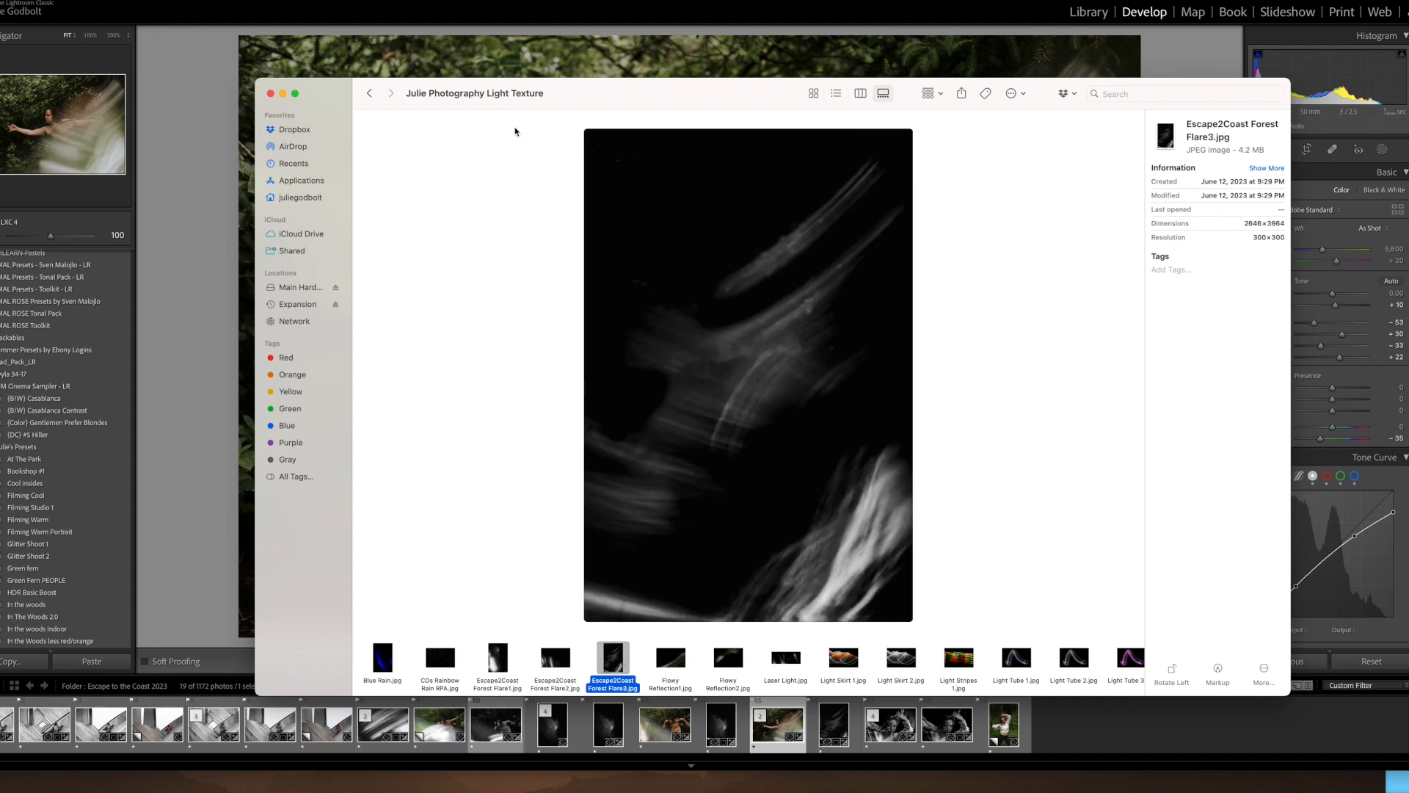
{"action": "key", "text": "Left"}
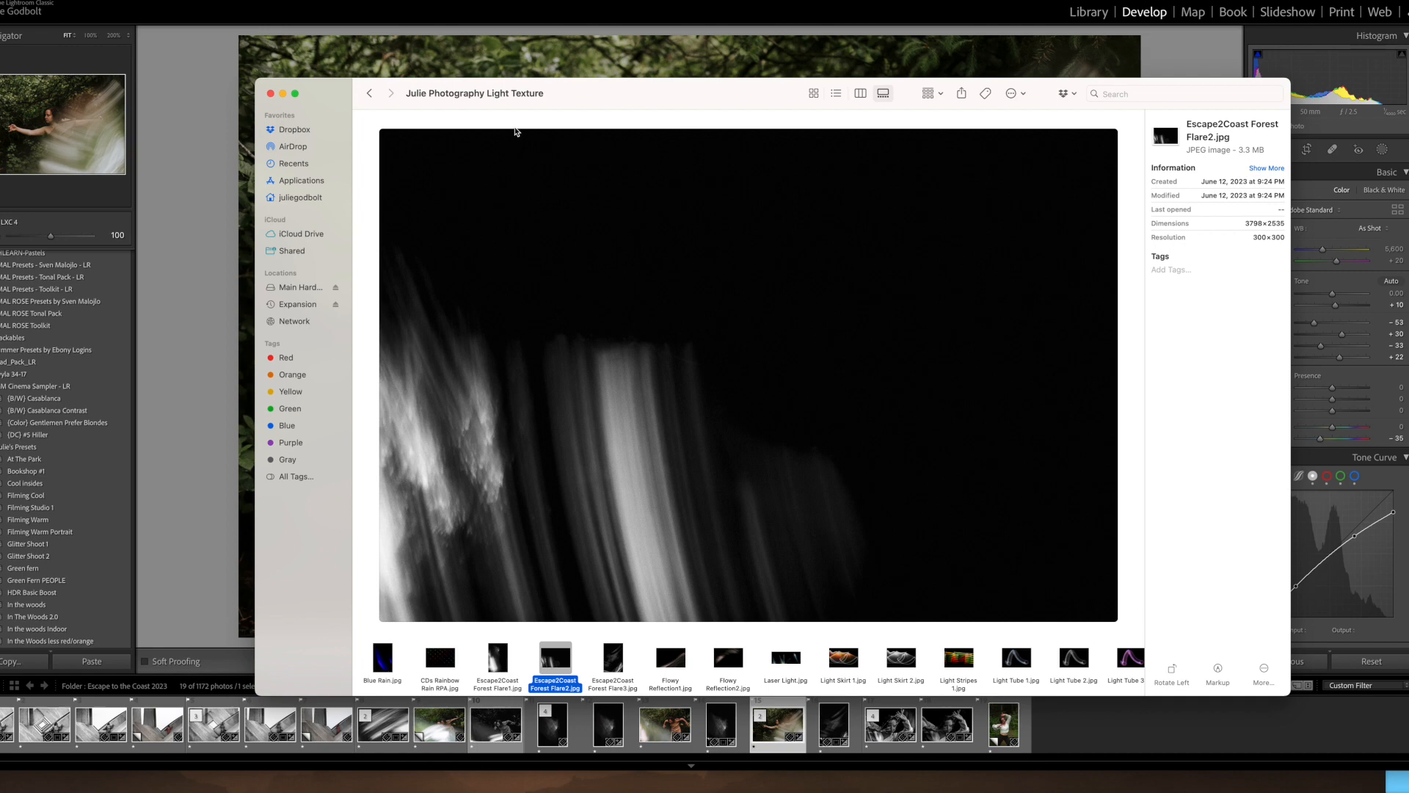
{"action": "key", "text": "Left"}
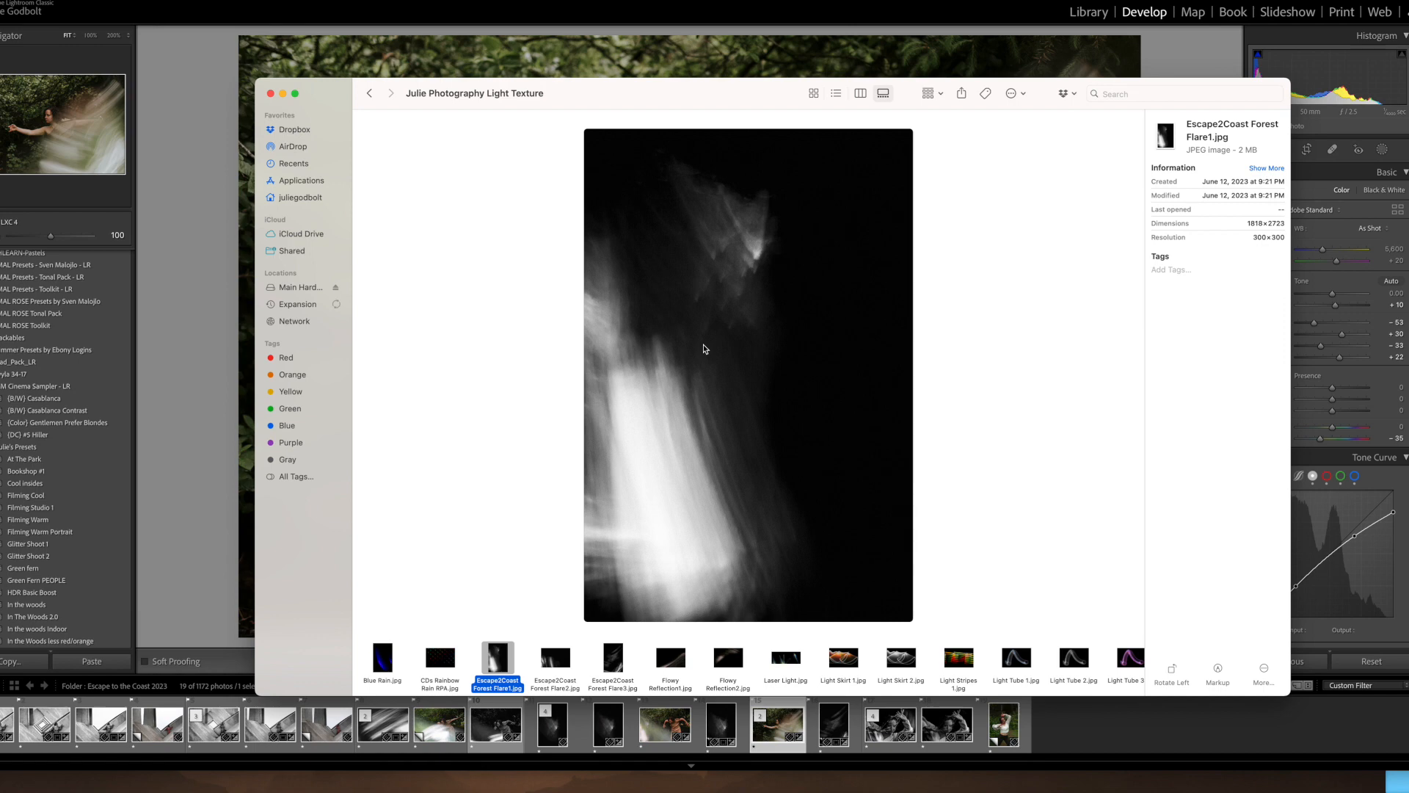
{"action": "key", "text": "Right"}
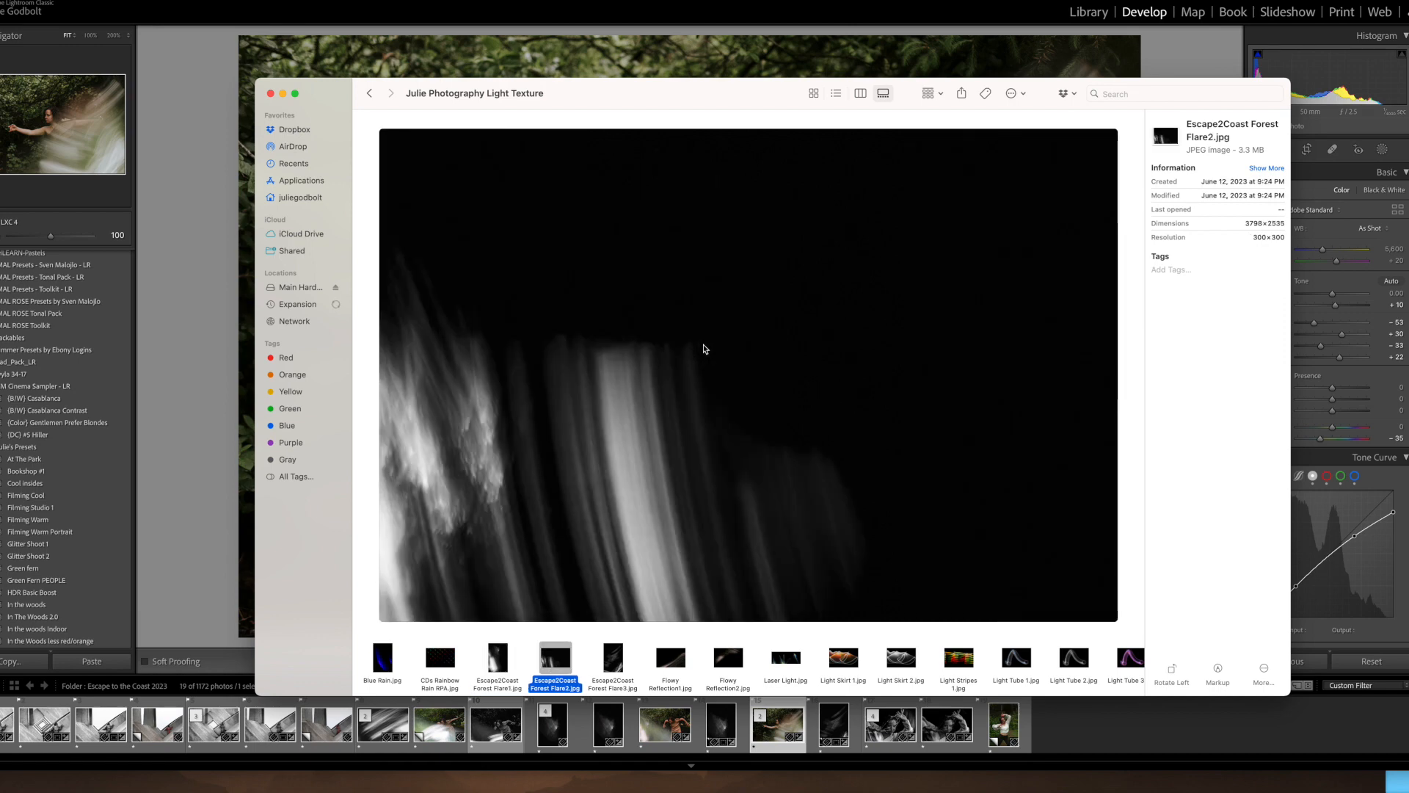
{"action": "key", "text": "Right"}
Preview Flowy Reflection1.jpg and Flowy Reflection2.jpg, and switch back to Lightroom to view the composite 027-191-Edit-2.tif
{"action": "key", "text": "Right"}
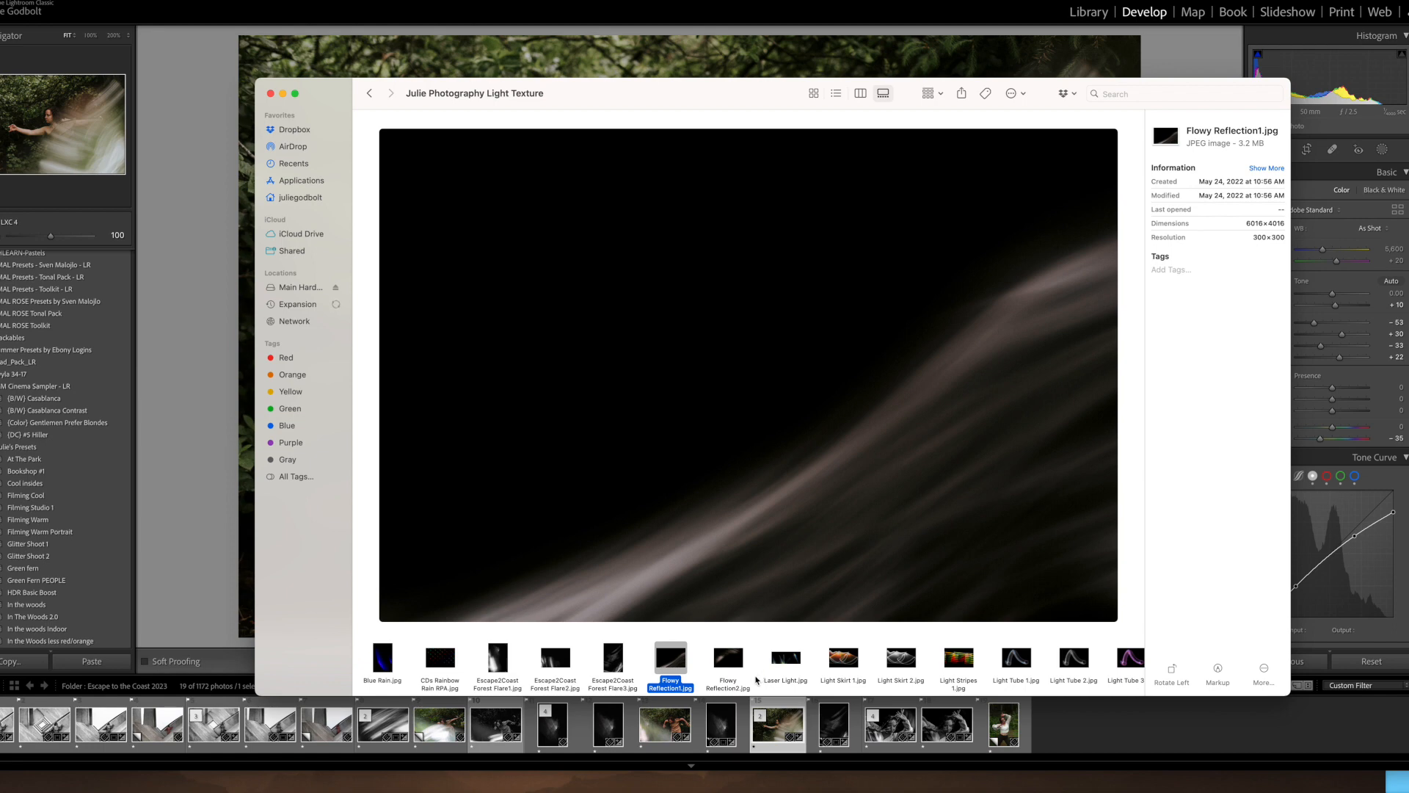
{"action": "left_click", "coordinate": [732, 663]}
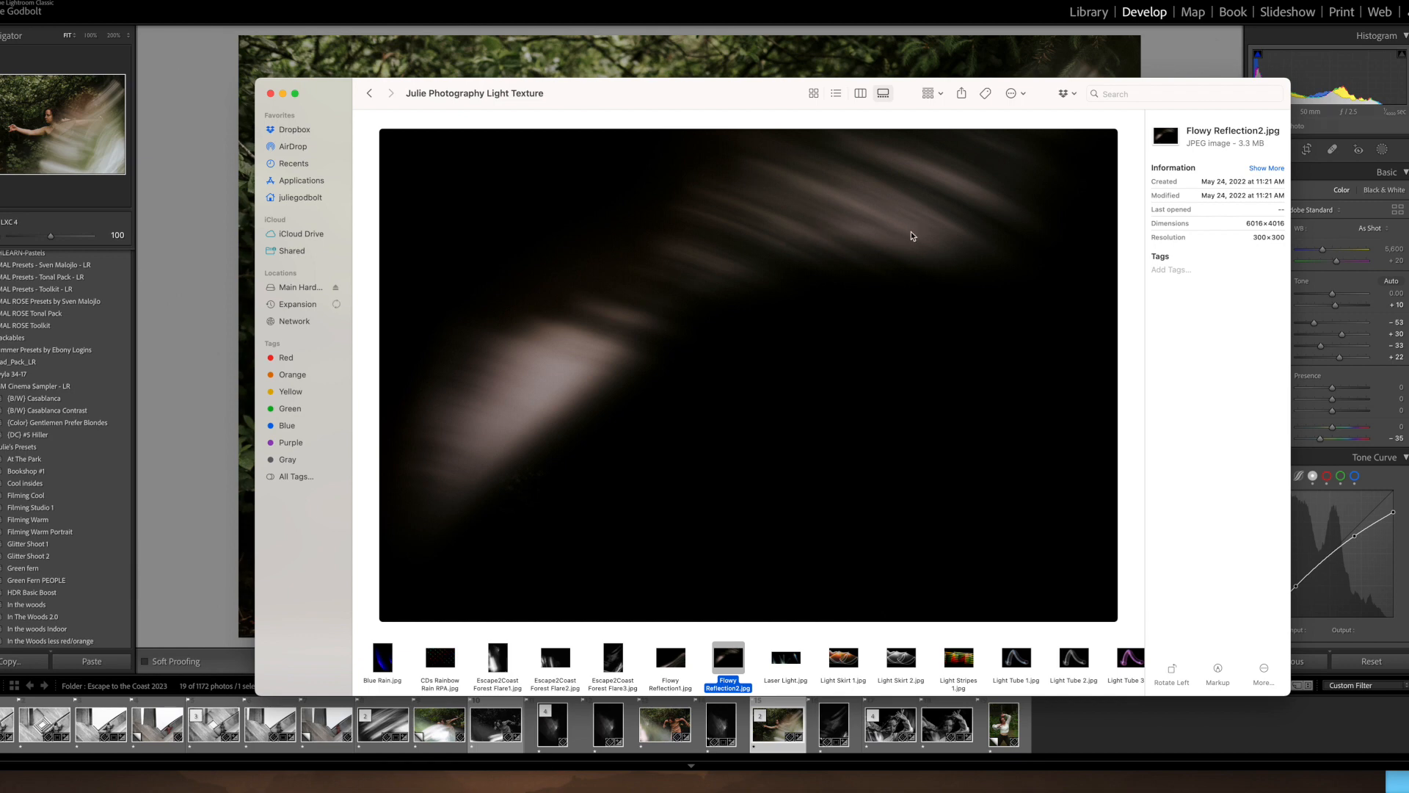
{"action": "left_click_drag", "start_coordinate": [725, 102], "coordinate": [935, 115]}
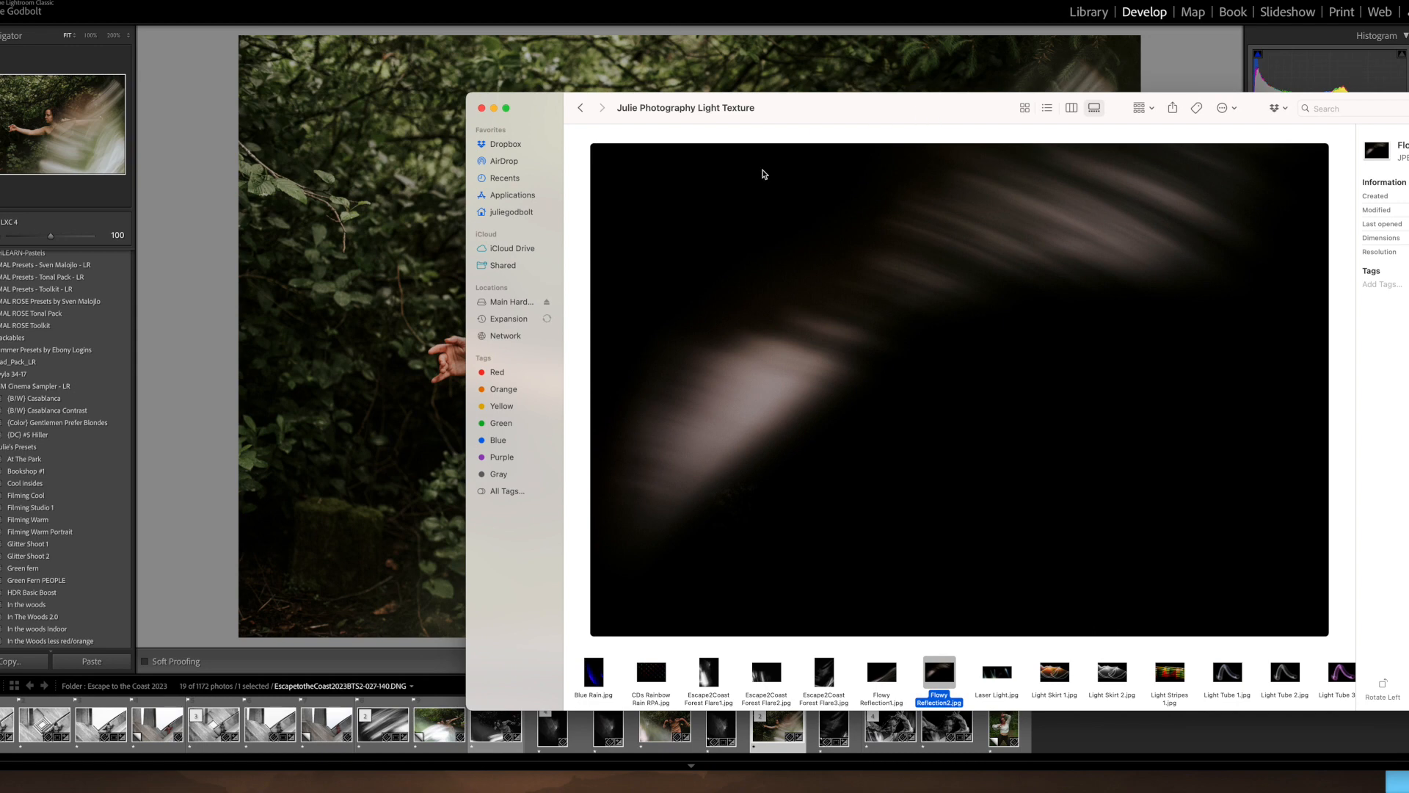
{"action": "left_click", "coordinate": [890, 735]}
{"action": "left_click", "coordinate": [890, 736]}
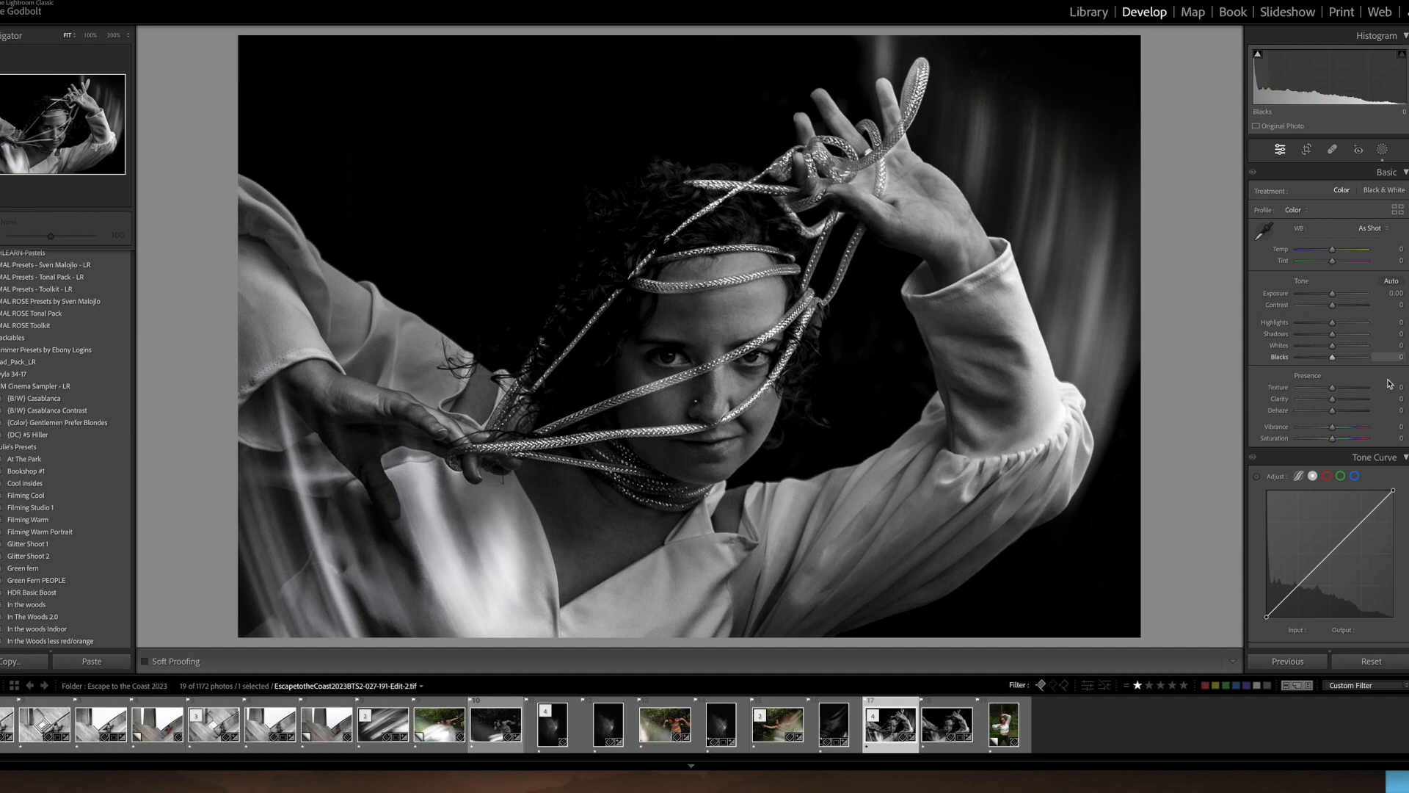
Return to the texture folder in Finder and preview Laser Light.jpg, Light Skirt 1.jpg, Light Skirt 2.jpg and Light Stripes 1.jpg
{"action": "key", "text": "super+Tab"}
{"action": "left_click_drag", "start_coordinate": [985, 103], "coordinate": [761, 83]}
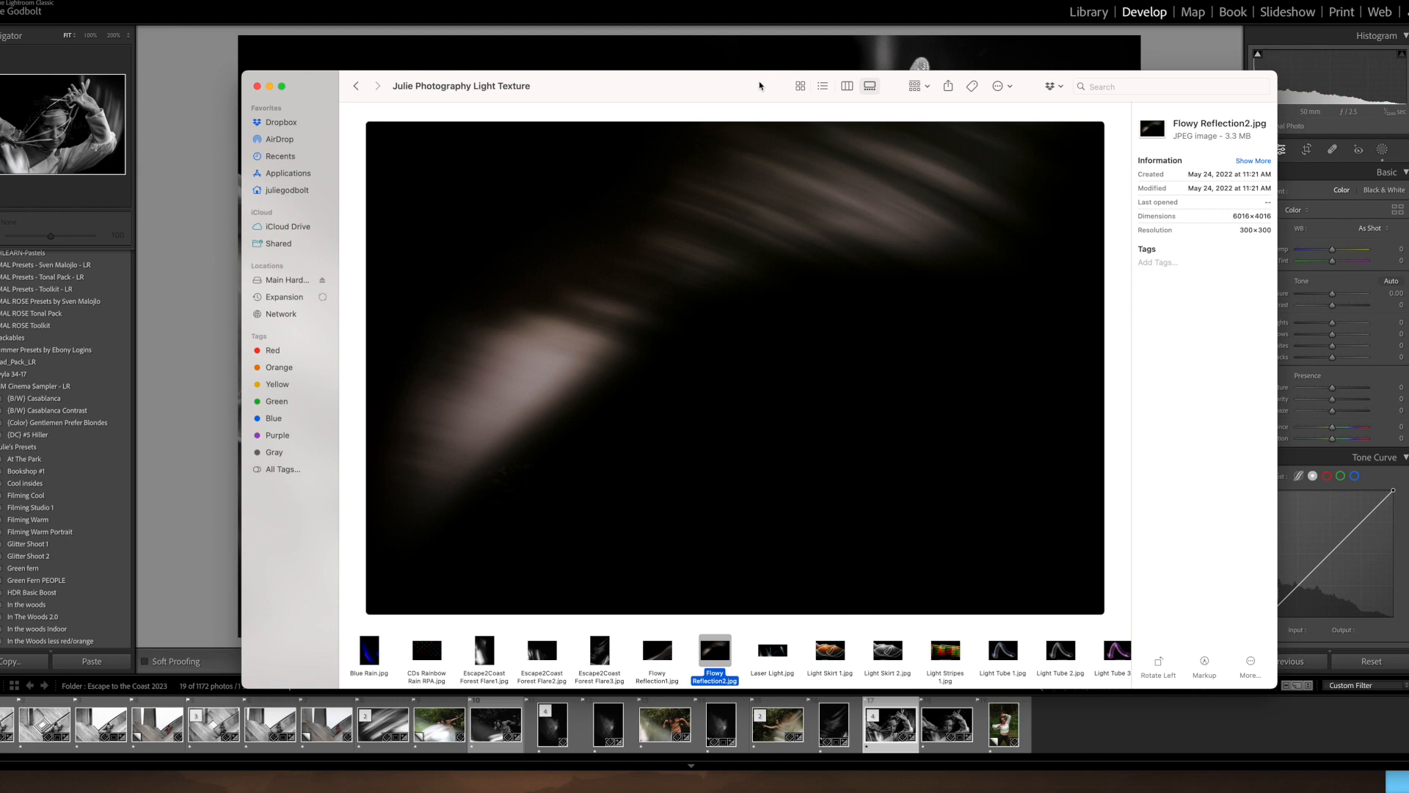
{"action": "key", "text": "Right"}
{"action": "key", "text": "Right"}
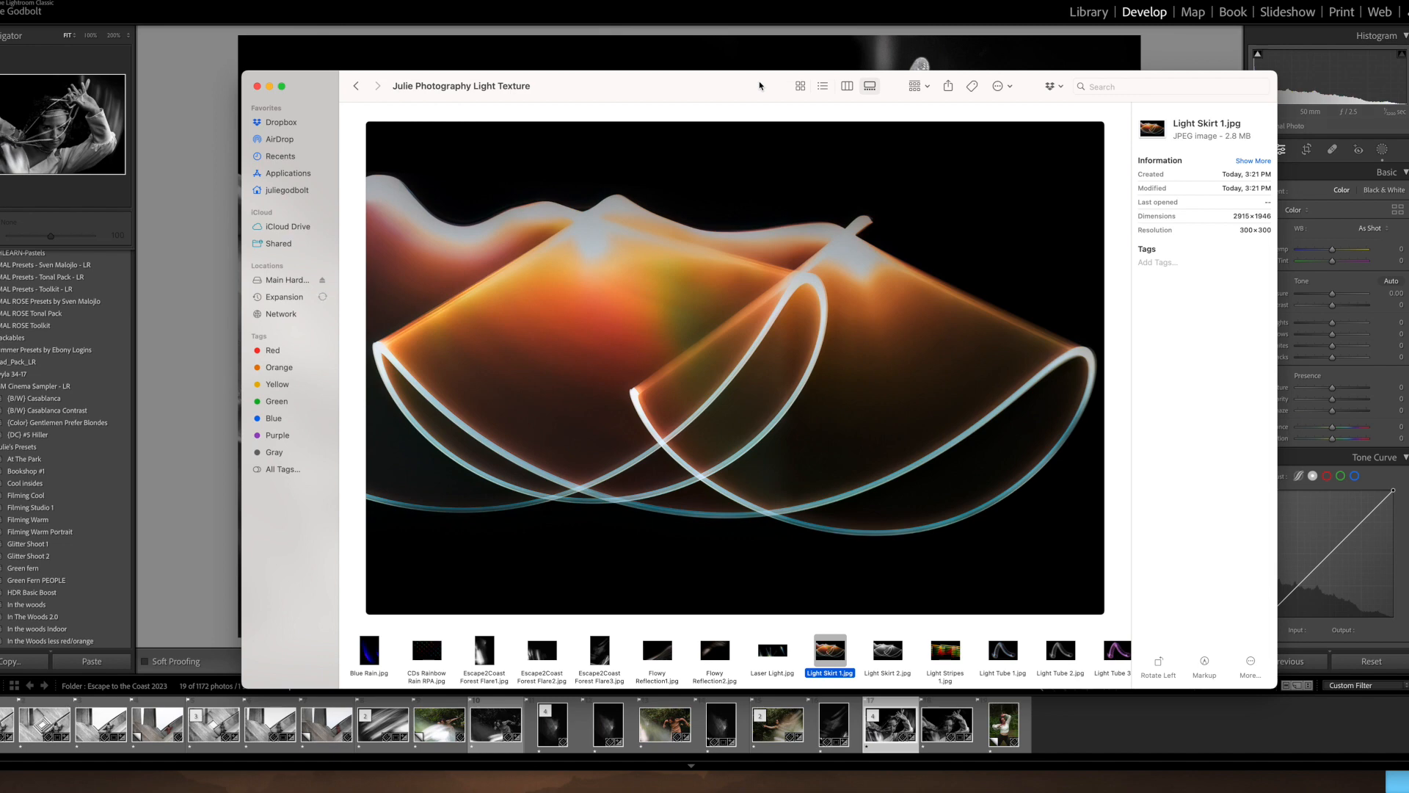
{"action": "key", "text": "Right"}
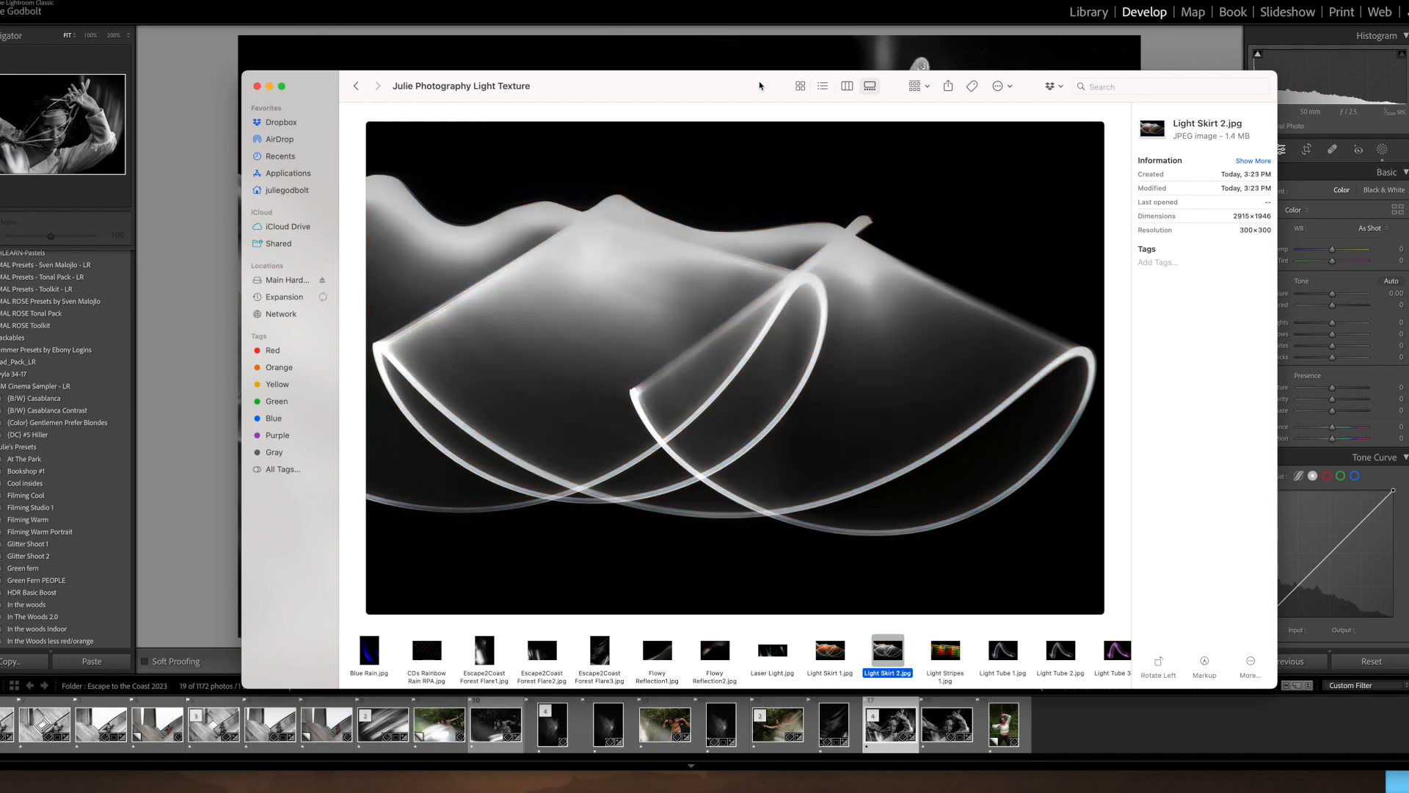
{"action": "key", "text": "Right"}
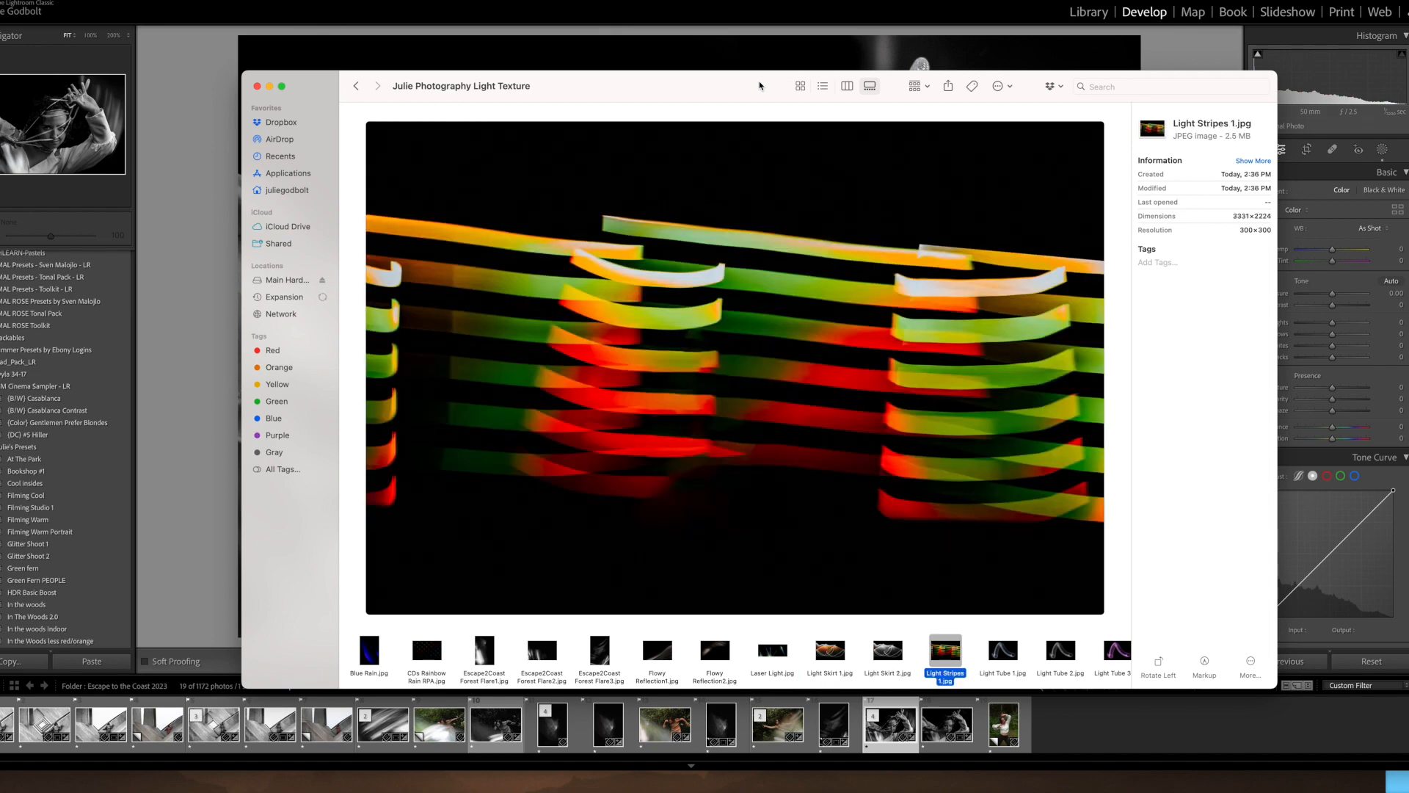
Preview the textures Light Tube 1.jpg to Light Tube 6.jpg and the Cool Circle, Fire Dancer and Warm Circle light tube images
{"action": "key", "text": "Right"}
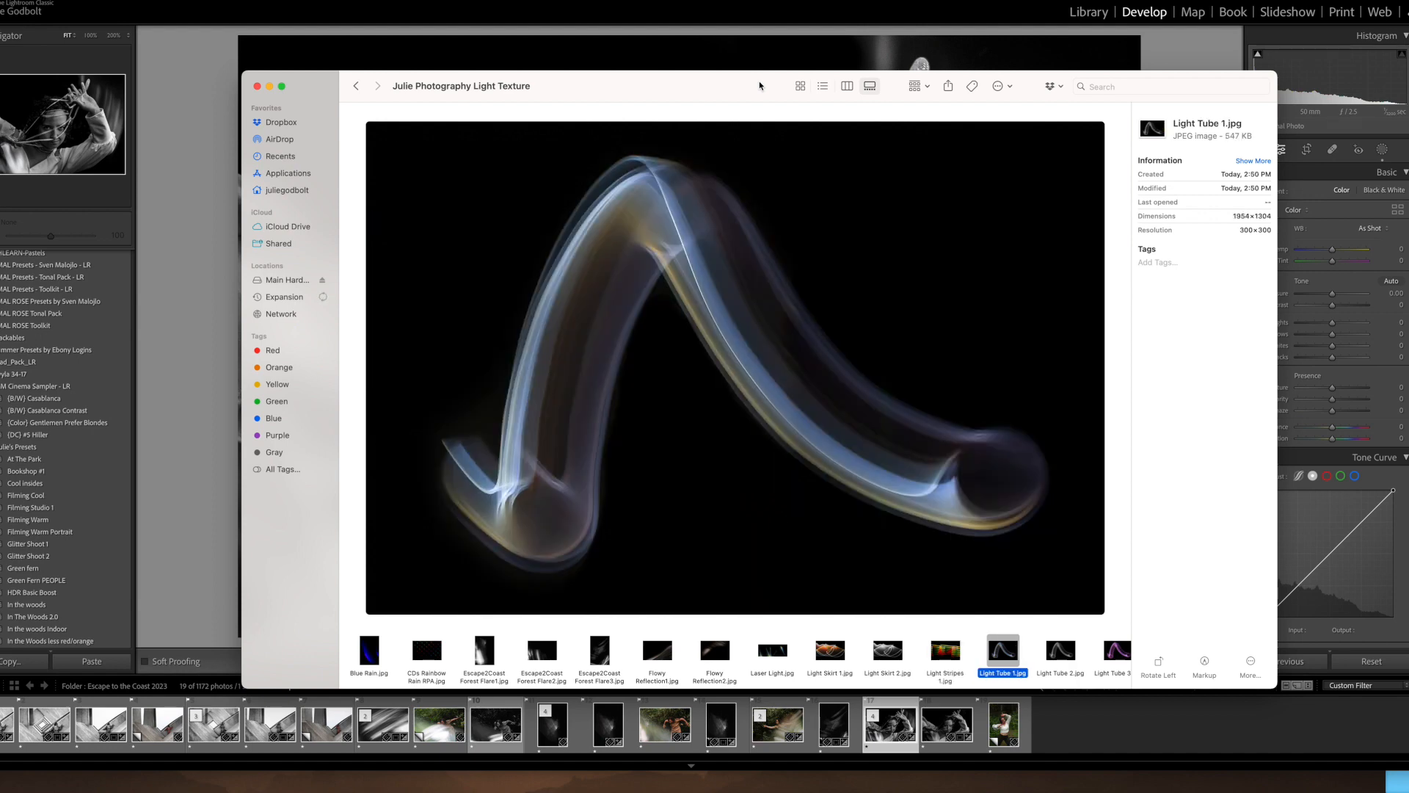
{"action": "key", "text": "Right"}
{"action": "key", "text": "Right"}
{"action": "key", "text": "Right"}
{"action": "key", "text": "Right"}
{"action": "key", "text": "Right"}
{"action": "key", "text": "Right"}
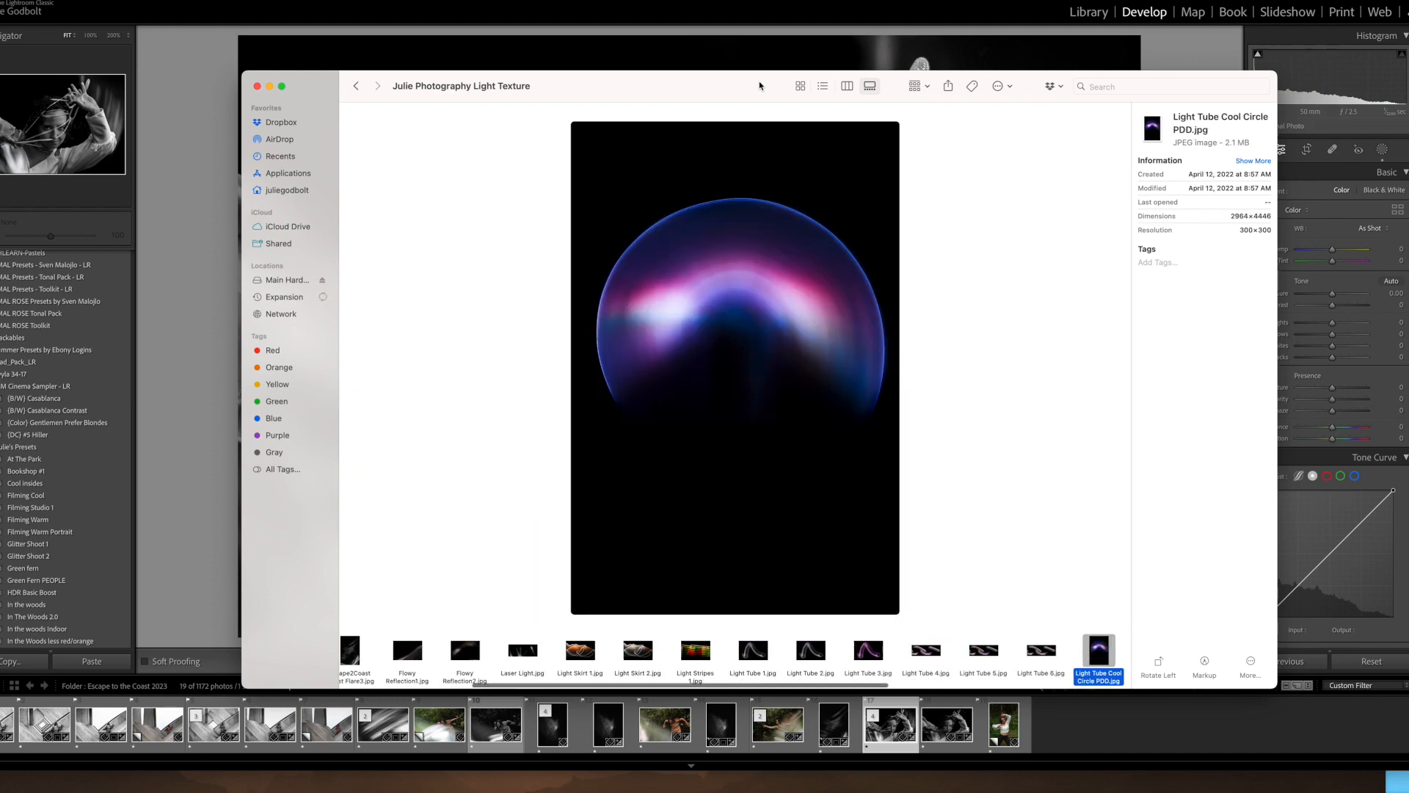
{"action": "key", "text": "Left"}
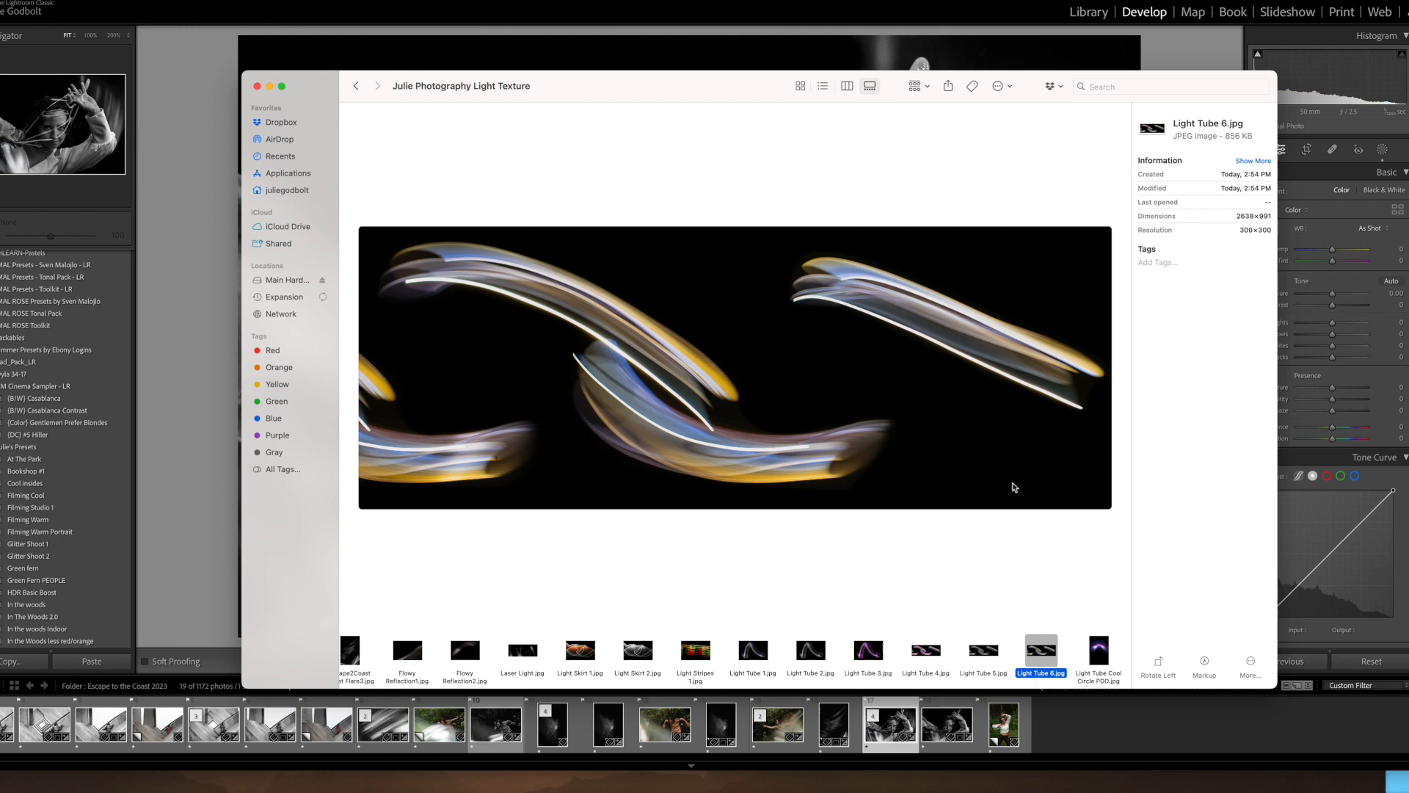
{"action": "key", "text": "Right"}
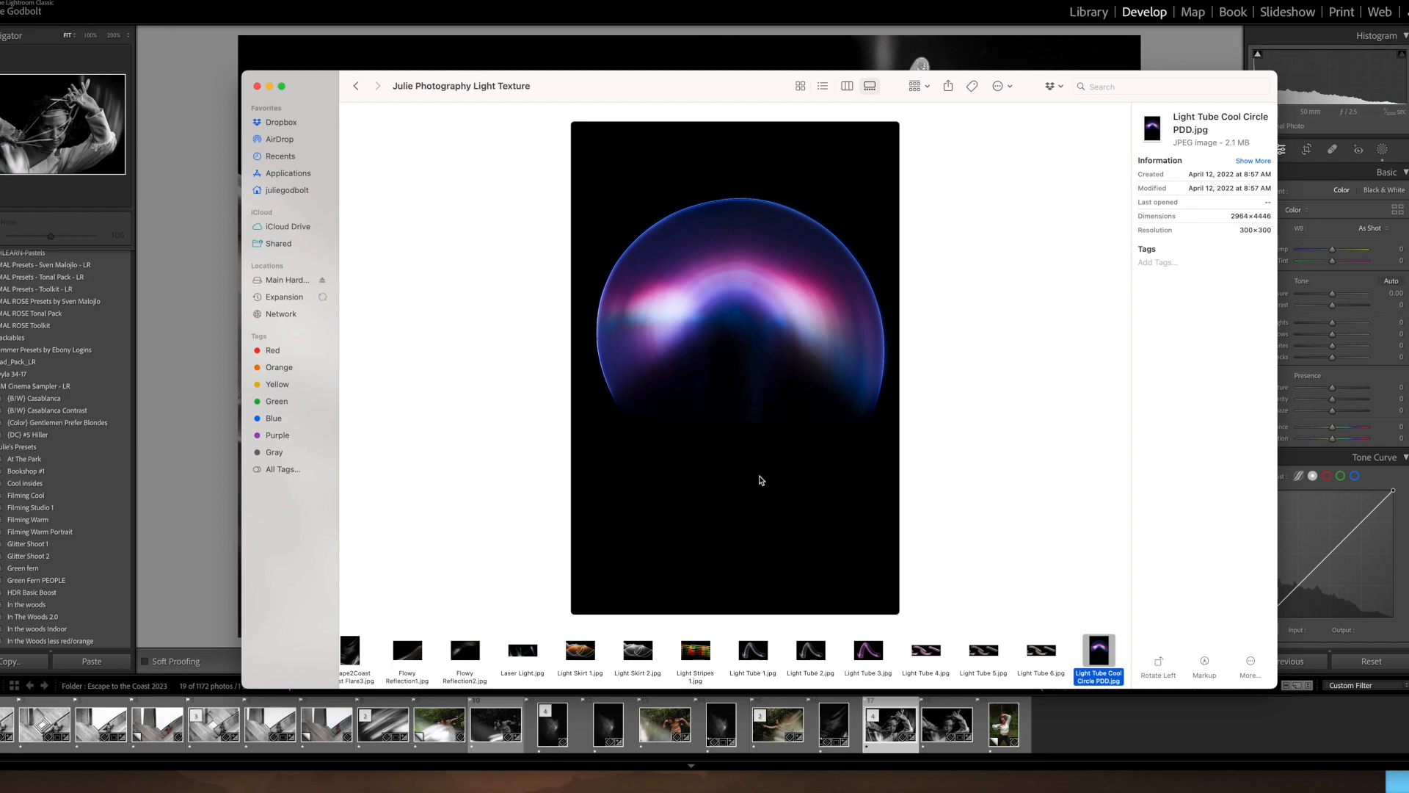
{"action": "key", "text": "Right"}
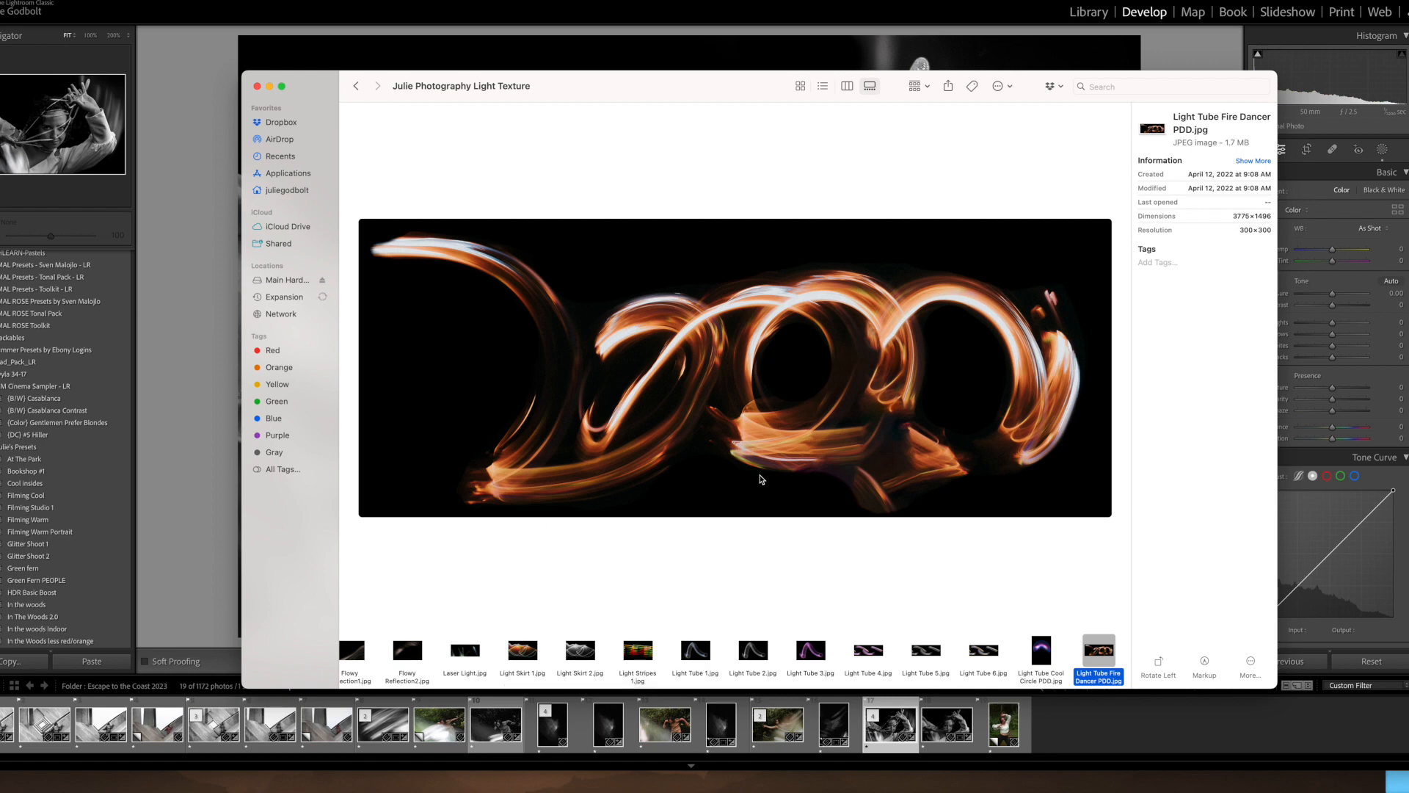
{"action": "key", "text": "Right"}
Preview the textures Mermaid Tail, Paper Project Texture01, Rainbow Flare 1, SantaMonicaPier, SweepBW1 and Warm Swoosh
{"action": "key", "text": "Right"}
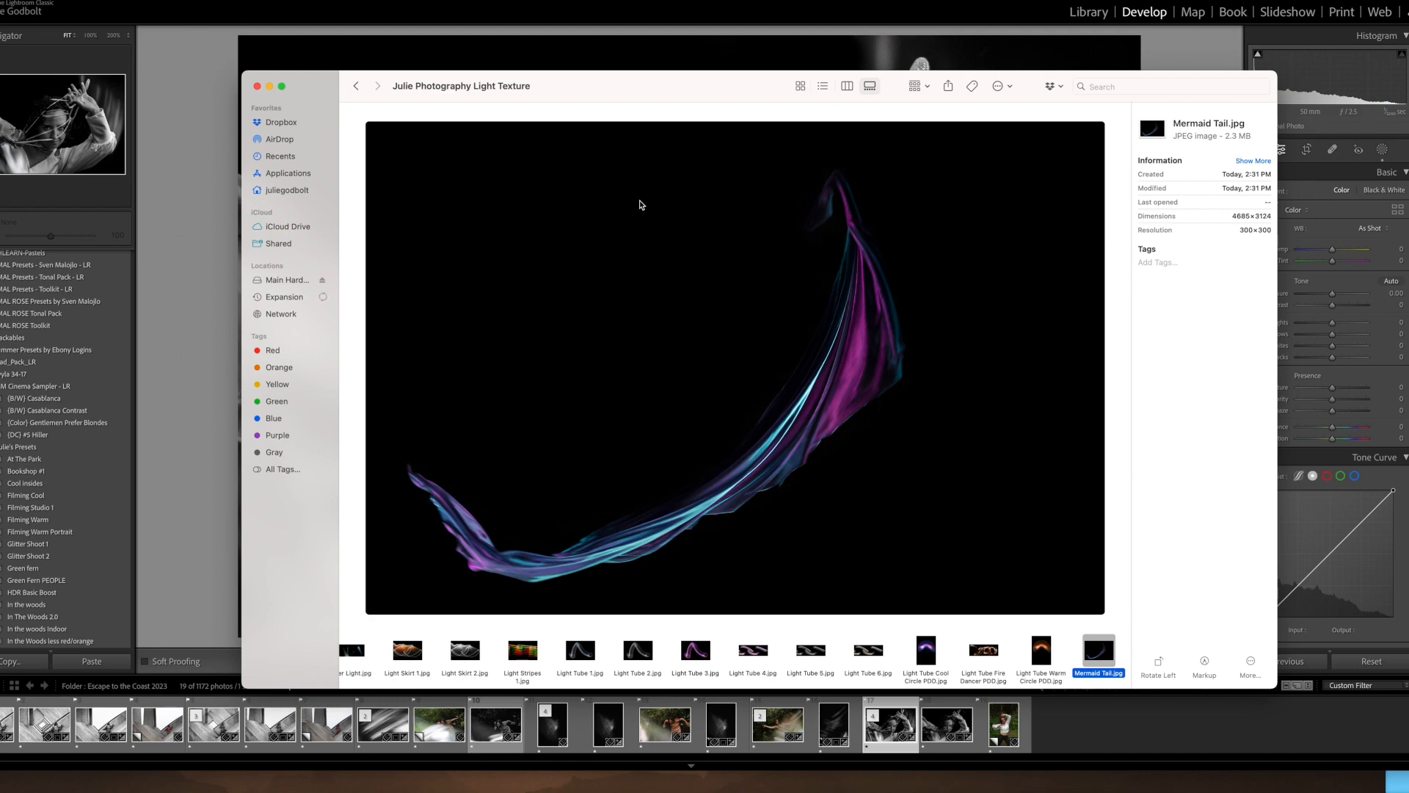
{"action": "key", "text": "Right"}
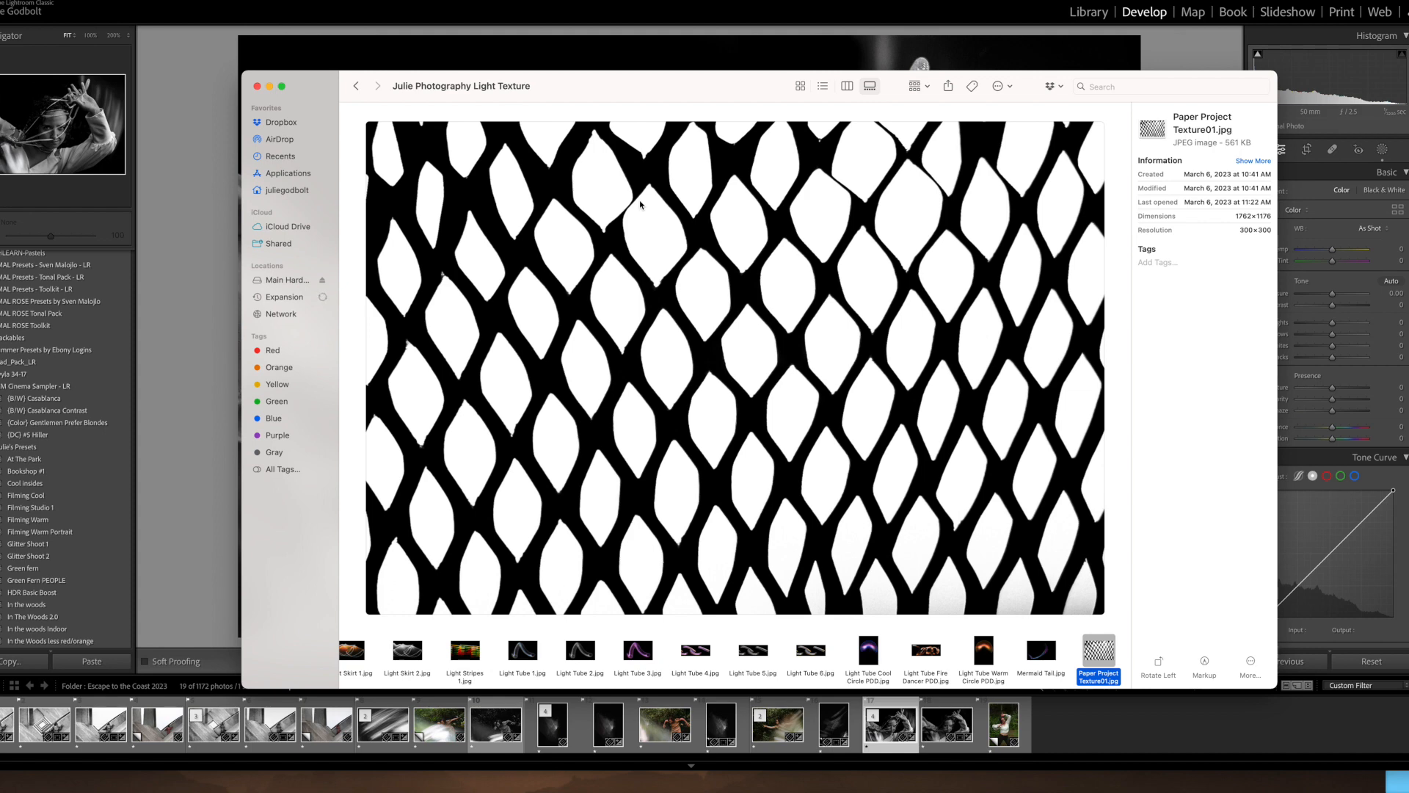
{"action": "key", "text": "Right"}
{"action": "key", "text": "Right"}
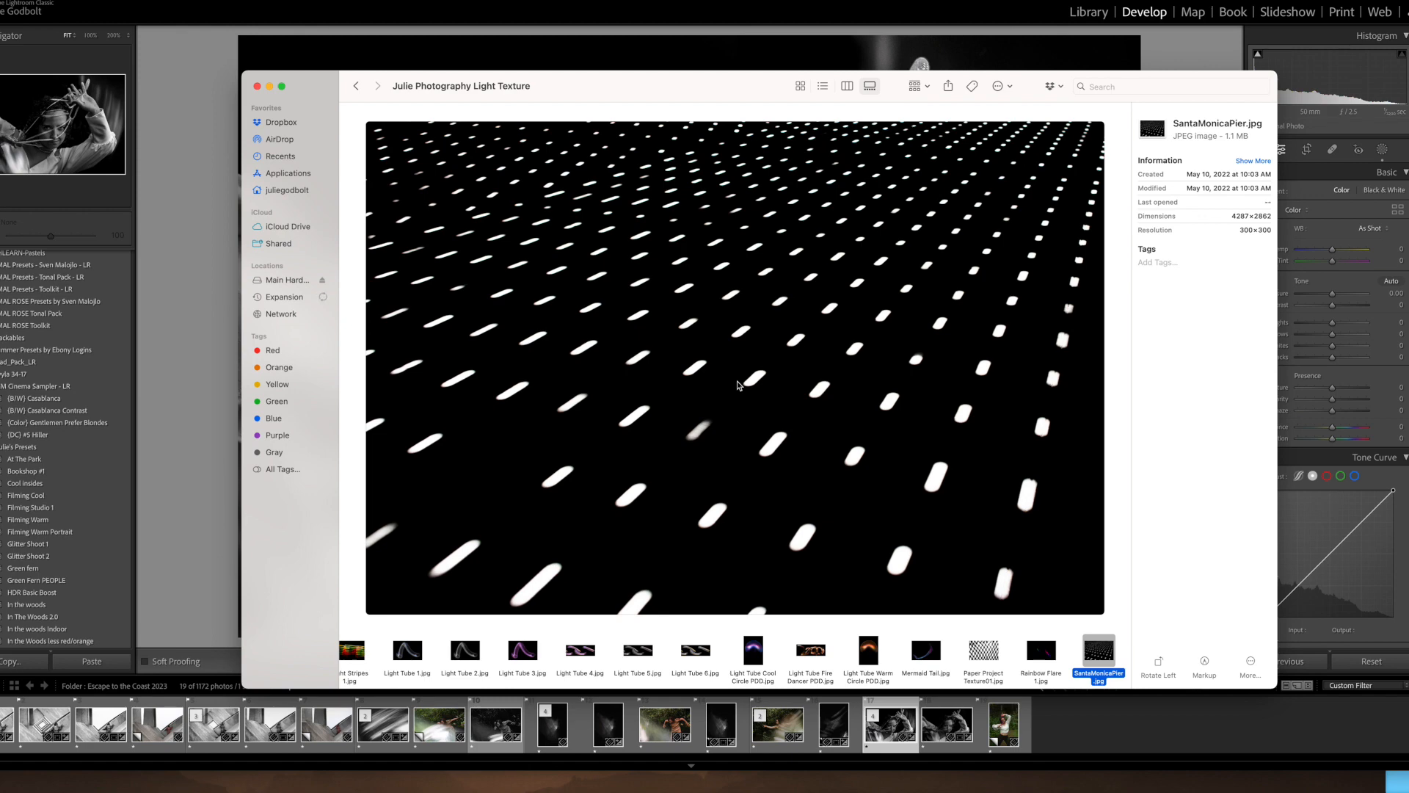
{"action": "key", "text": "Right"}
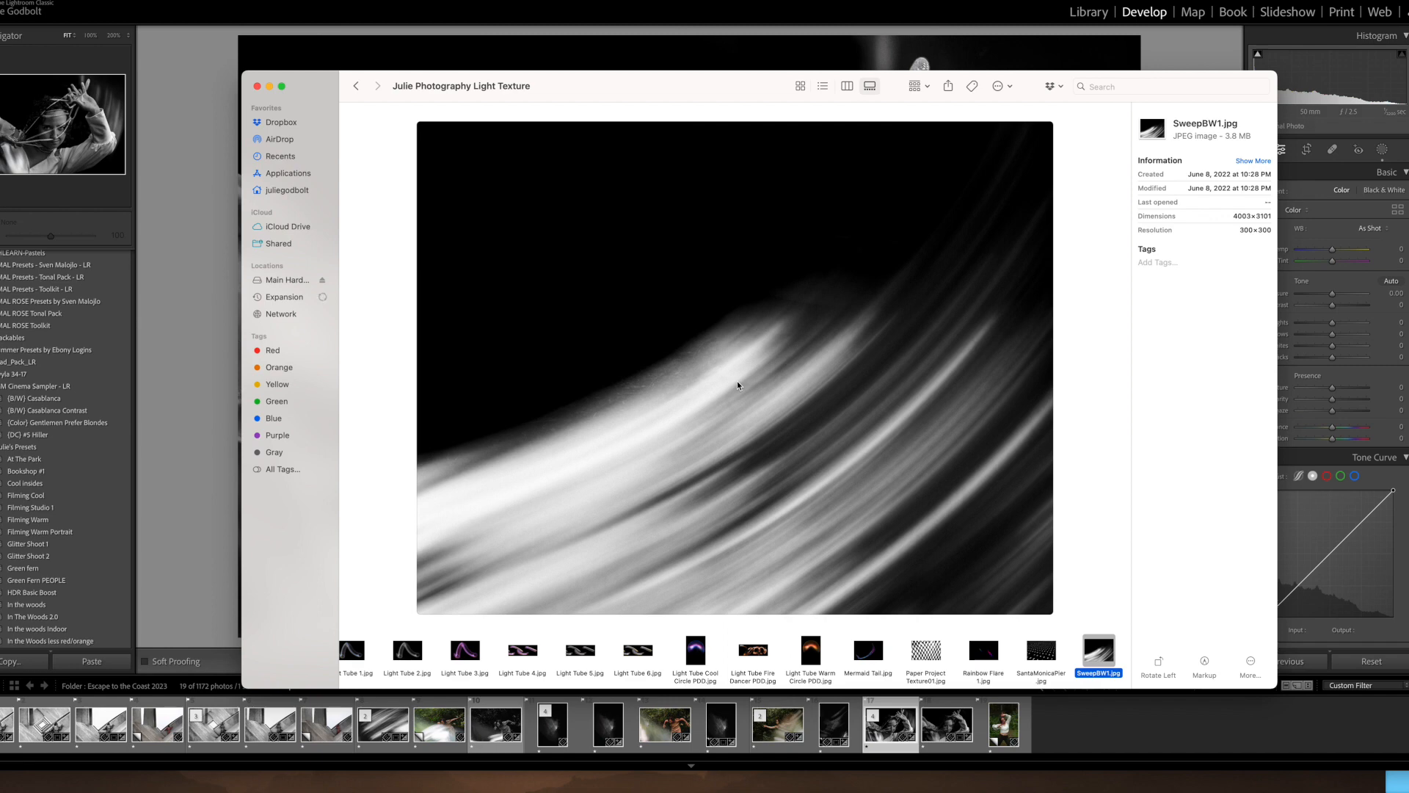
{"action": "key", "text": "Right"}
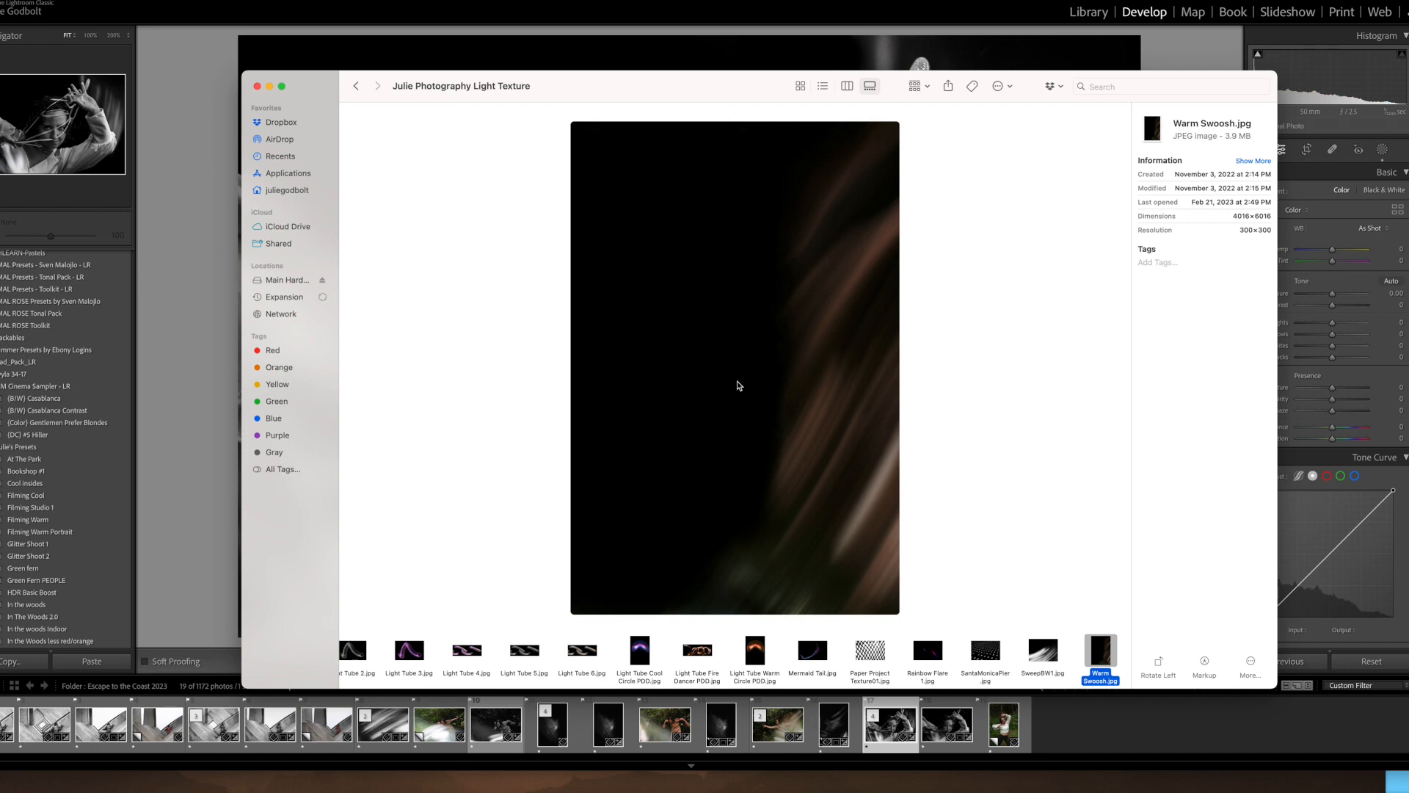
Close the texture folder window and show 027-191-Edit-2.tif in Lightroom's Library loupe view
{"action": "scroll", "coordinate": [673, 657], "scroll_direction": "left", "scroll_amount": 3}
{"action": "scroll", "coordinate": [672, 657], "scroll_direction": "left", "scroll_amount": 3}
{"action": "left_click", "coordinate": [274, 87]}
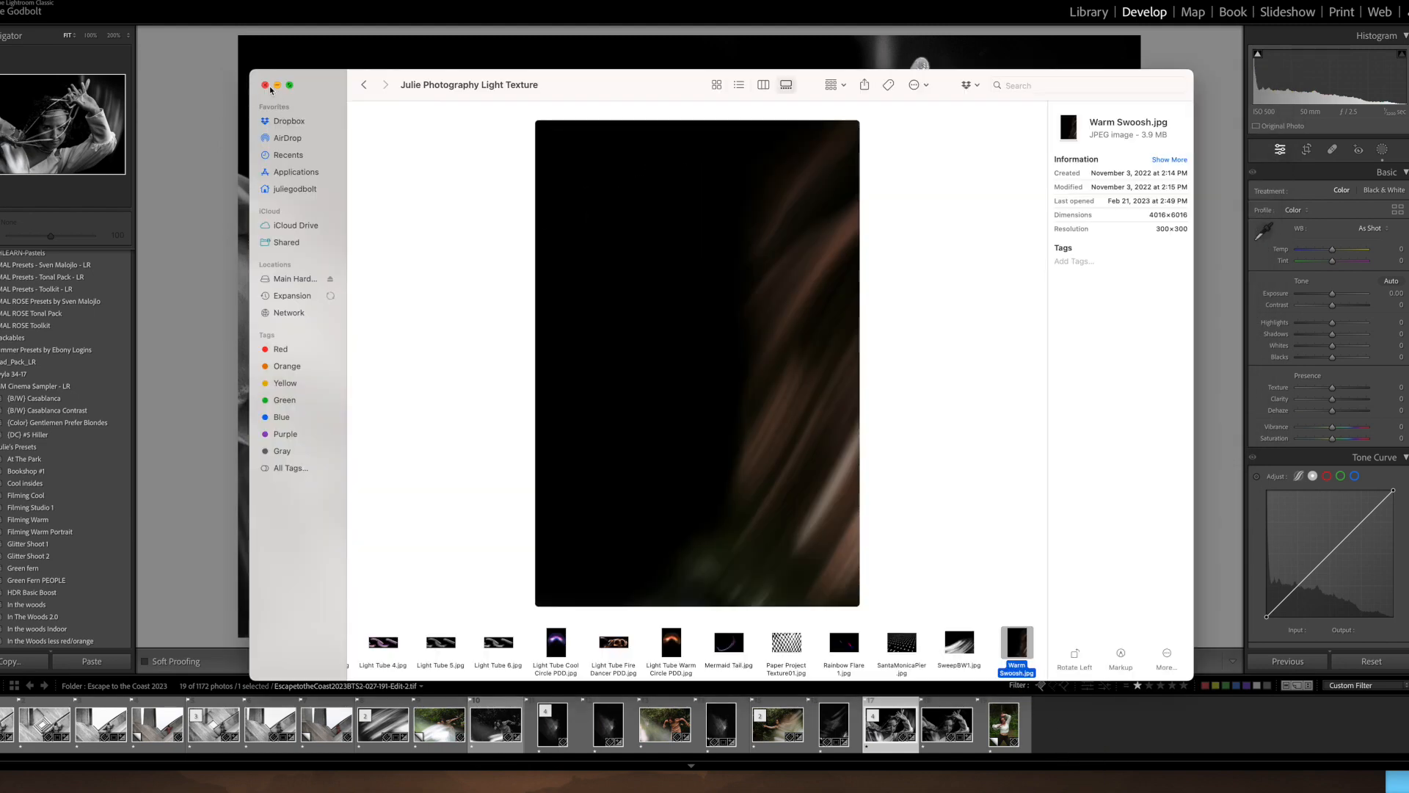
{"action": "left_click", "coordinate": [270, 89]}
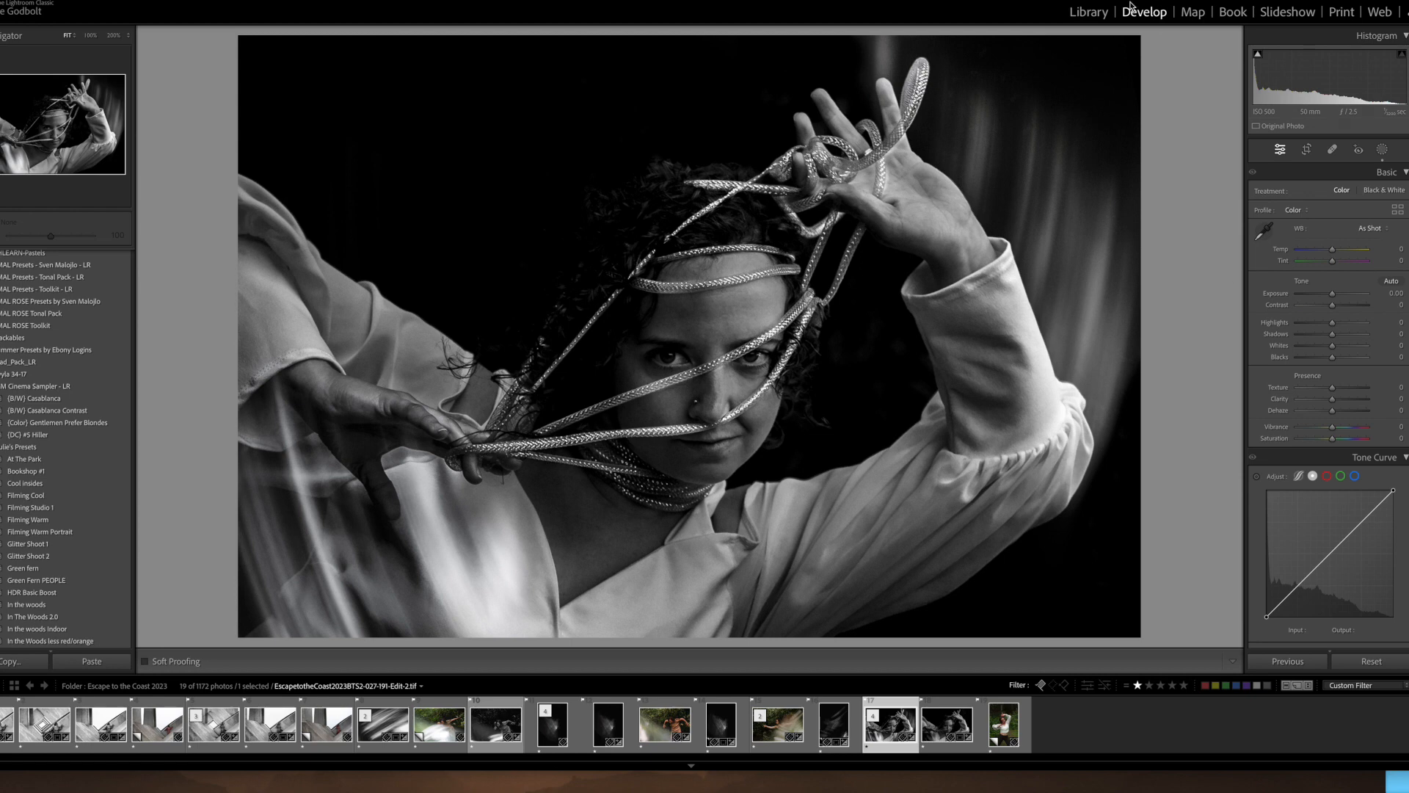
{"action": "key", "text": "e"}
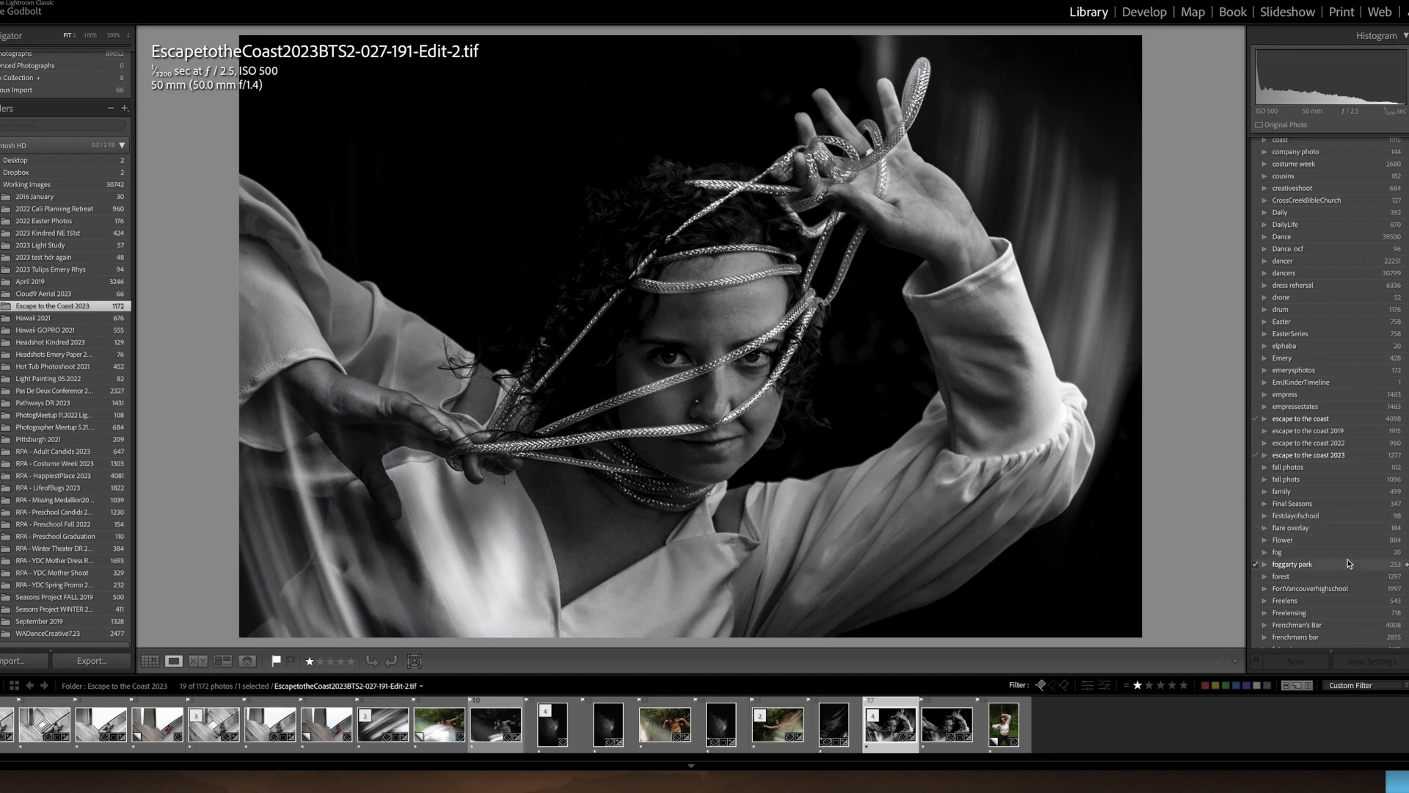
Find the light painting keyword in the keyword list and display all photos tagged with it
{"action": "scroll", "coordinate": [1348, 563], "scroll_direction": "down", "scroll_amount": 5}
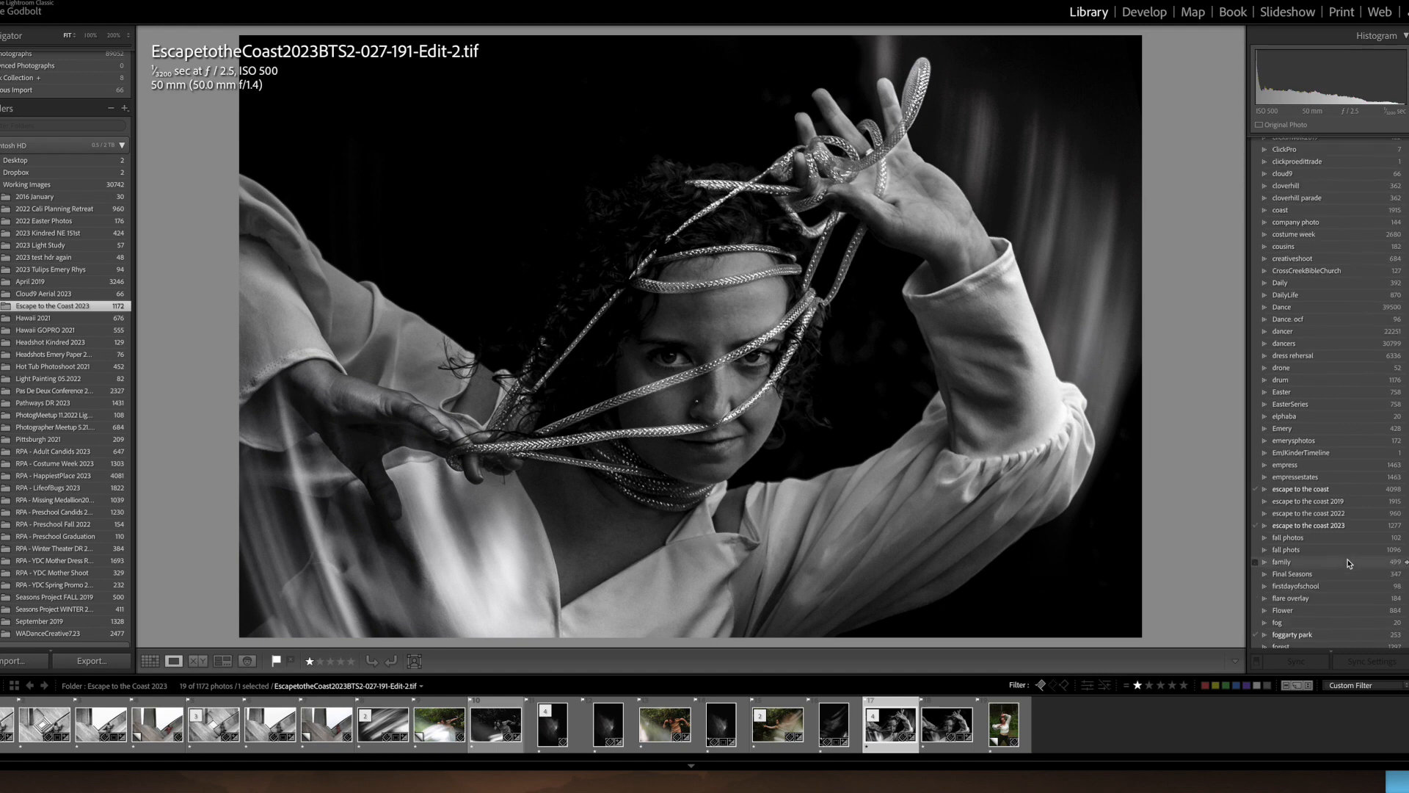
{"action": "scroll", "coordinate": [1347, 563], "scroll_direction": "down", "scroll_amount": 9}
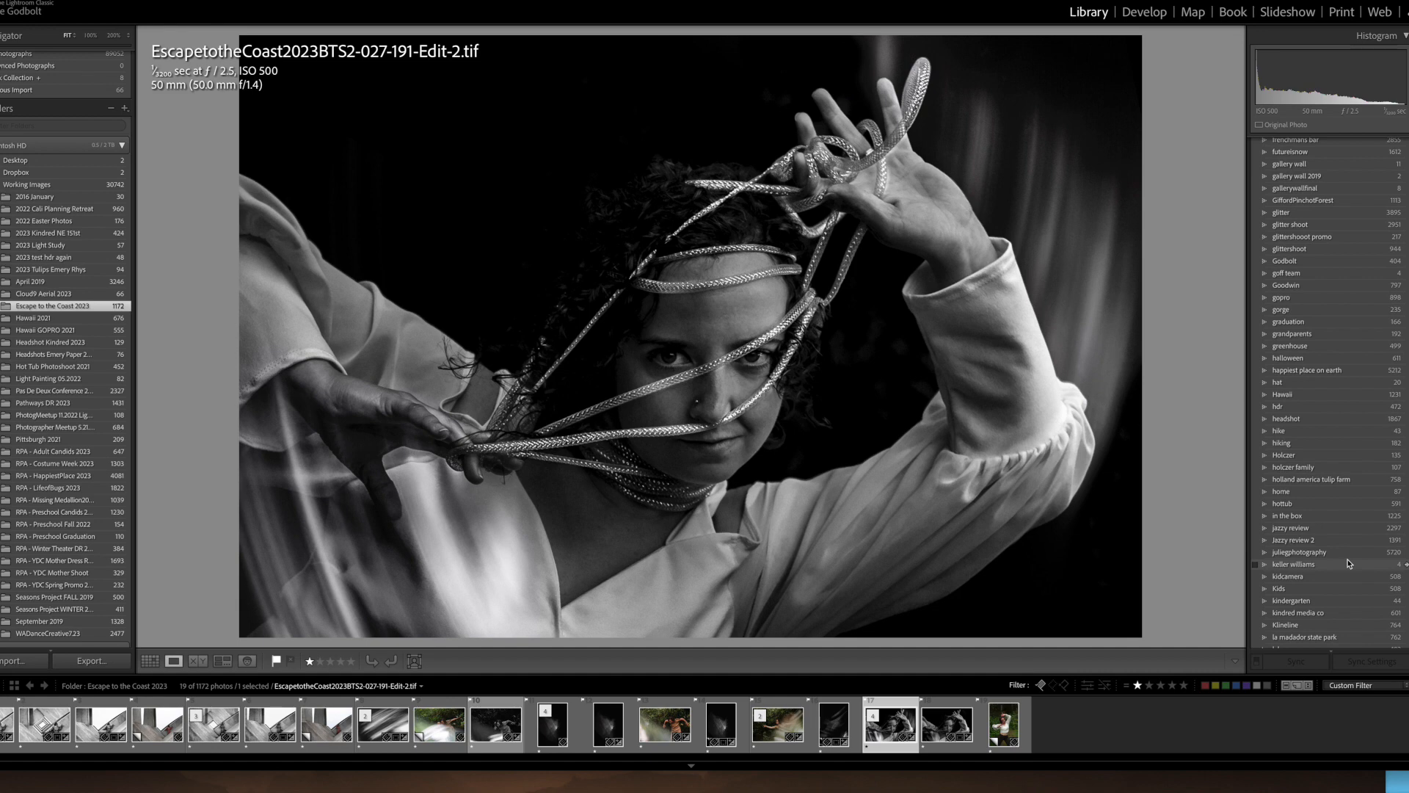
{"action": "scroll", "coordinate": [1348, 563], "scroll_direction": "down", "scroll_amount": 4}
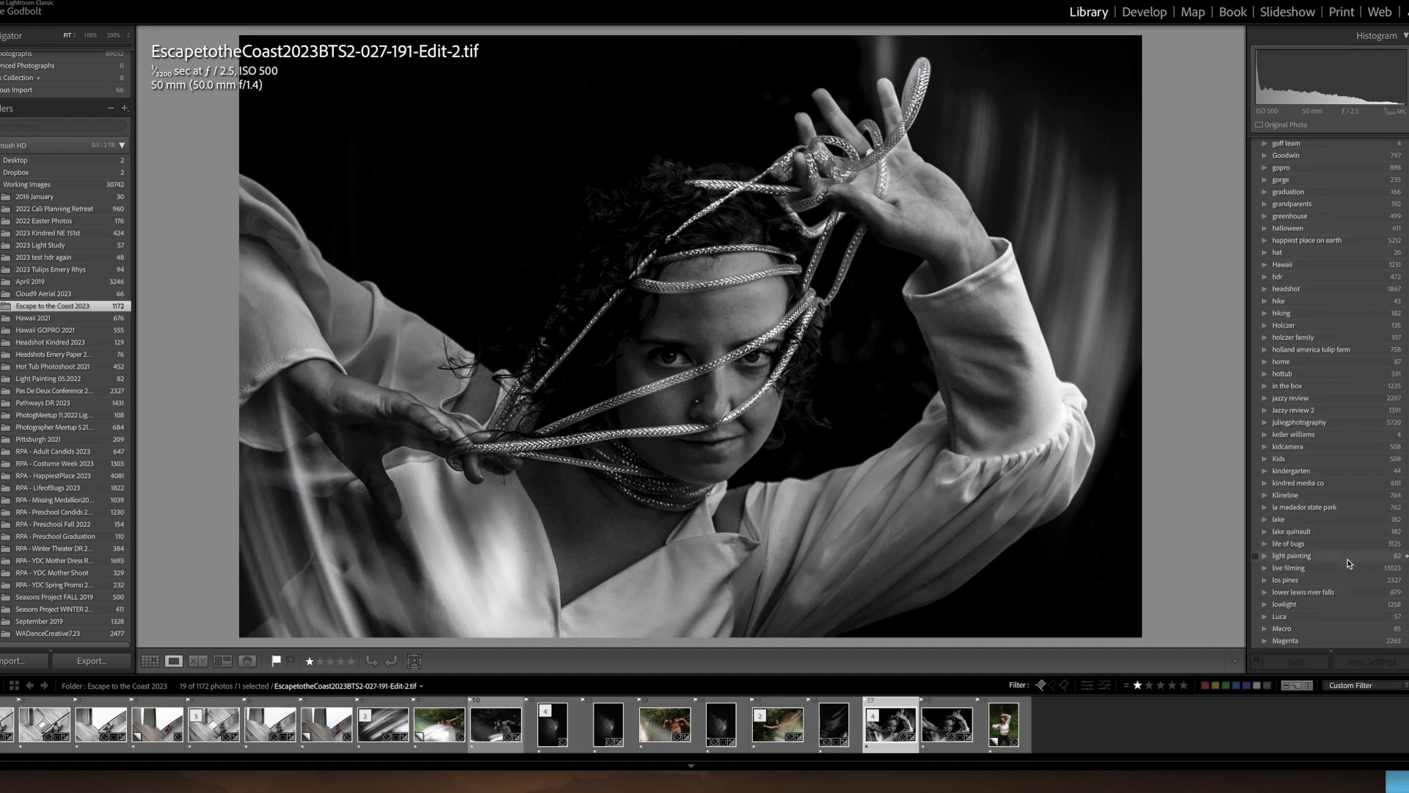
{"action": "left_click", "coordinate": [1406, 556]}
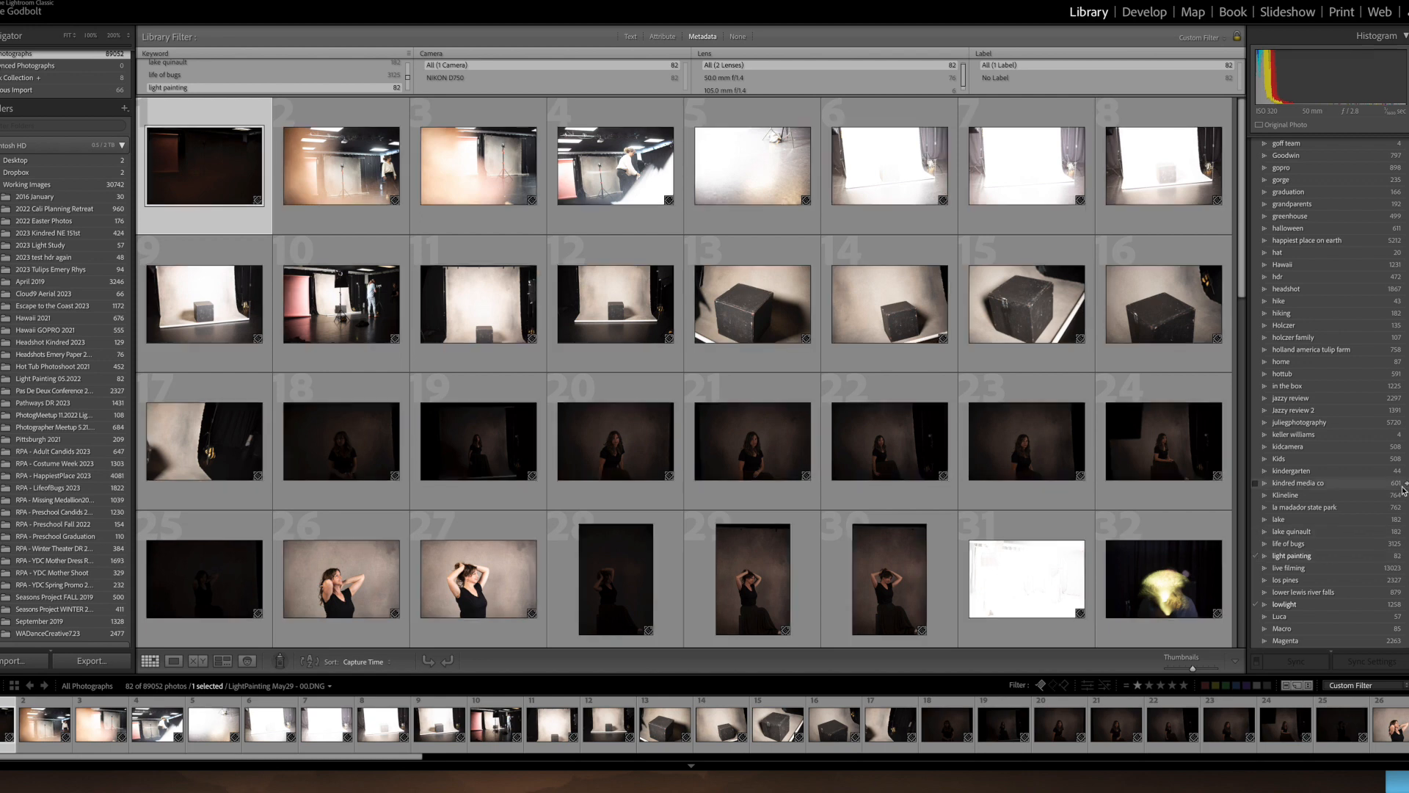
Find the flare overlay keyword in the keyword list and display all photos tagged with it
{"action": "scroll", "coordinate": [1380, 493], "scroll_direction": "up", "scroll_amount": 5}
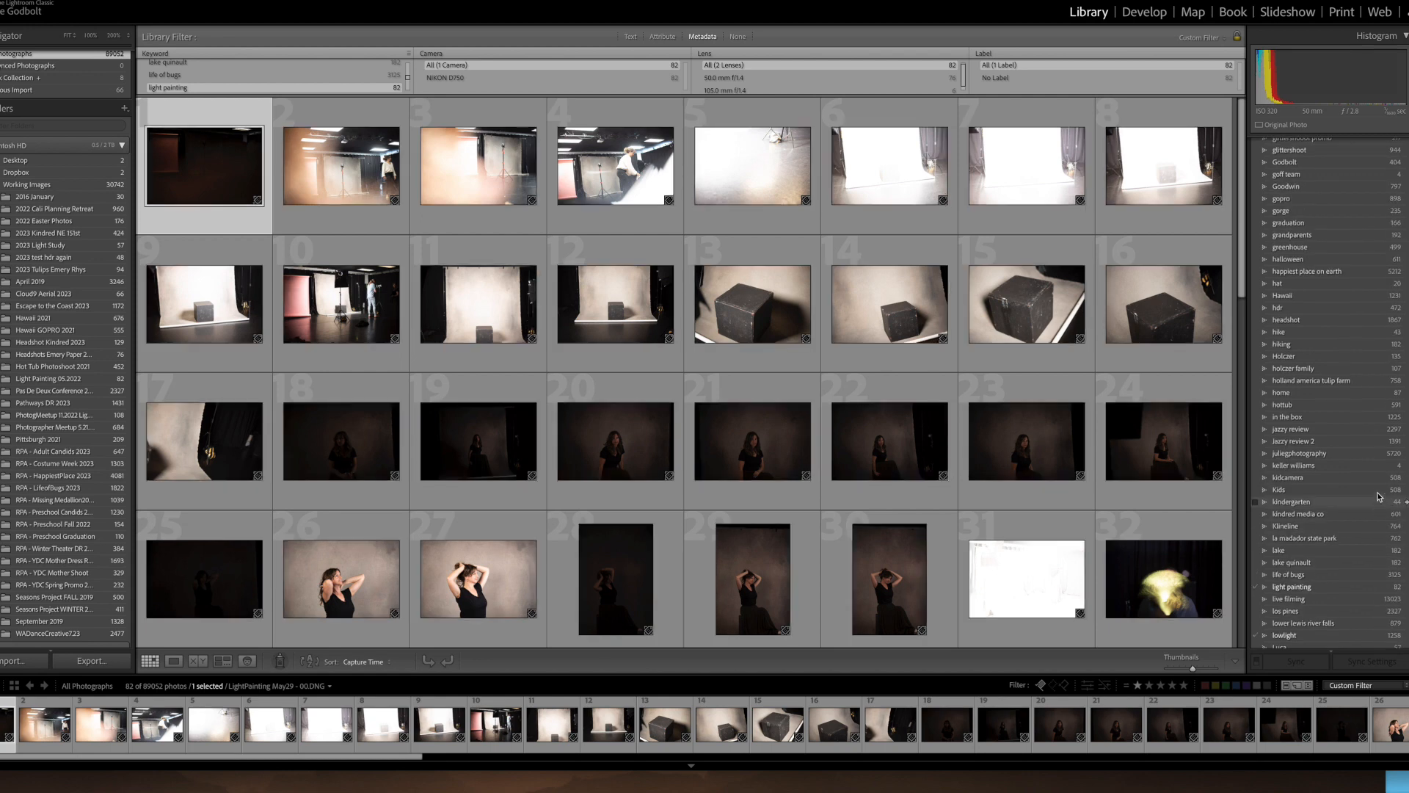
{"action": "scroll", "coordinate": [1380, 496], "scroll_direction": "up", "scroll_amount": 5}
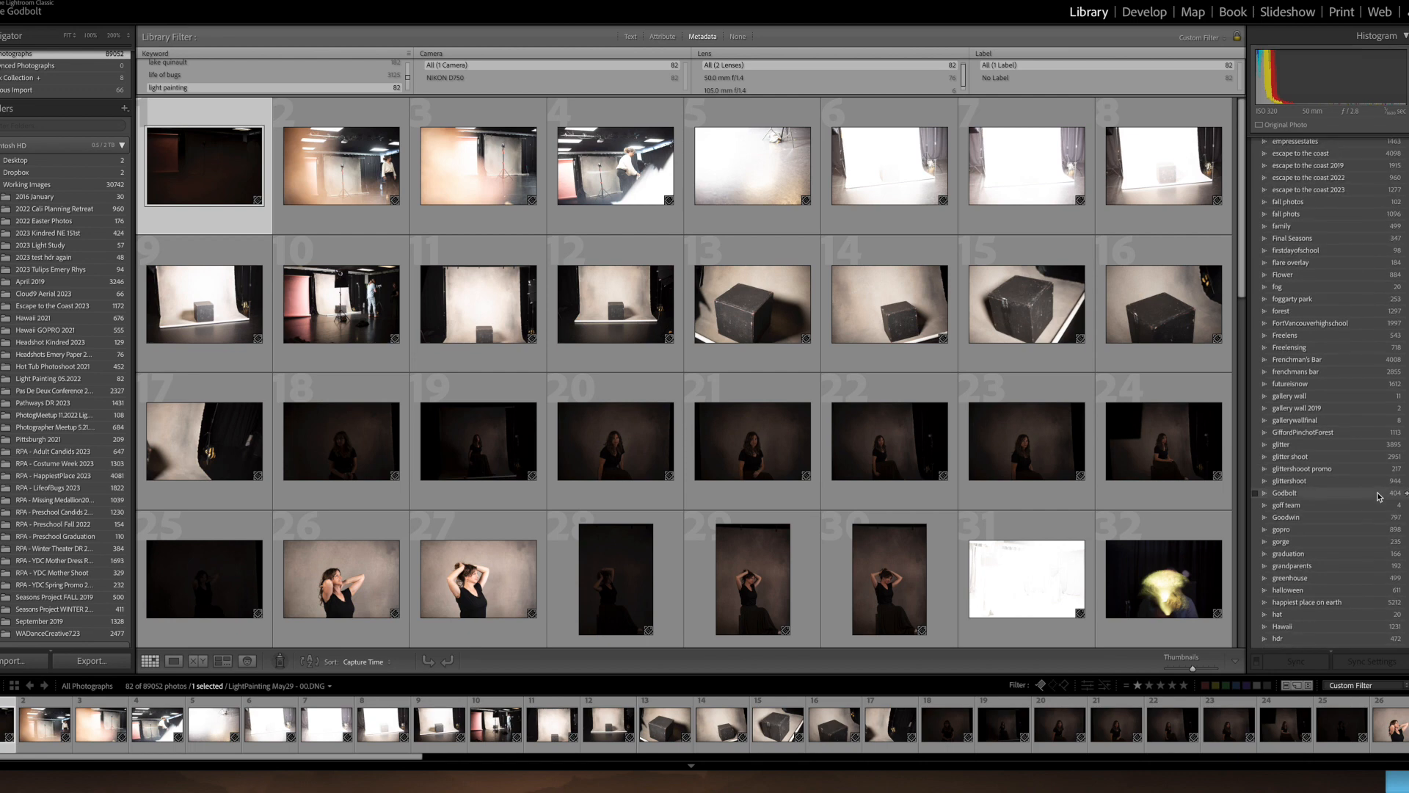
{"action": "left_click", "coordinate": [1406, 263]}
Browse the grid of flare overlay photos, examining the light painting, waterfall and stage light shots
{"action": "scroll", "coordinate": [803, 389], "scroll_direction": "down", "scroll_amount": 10}
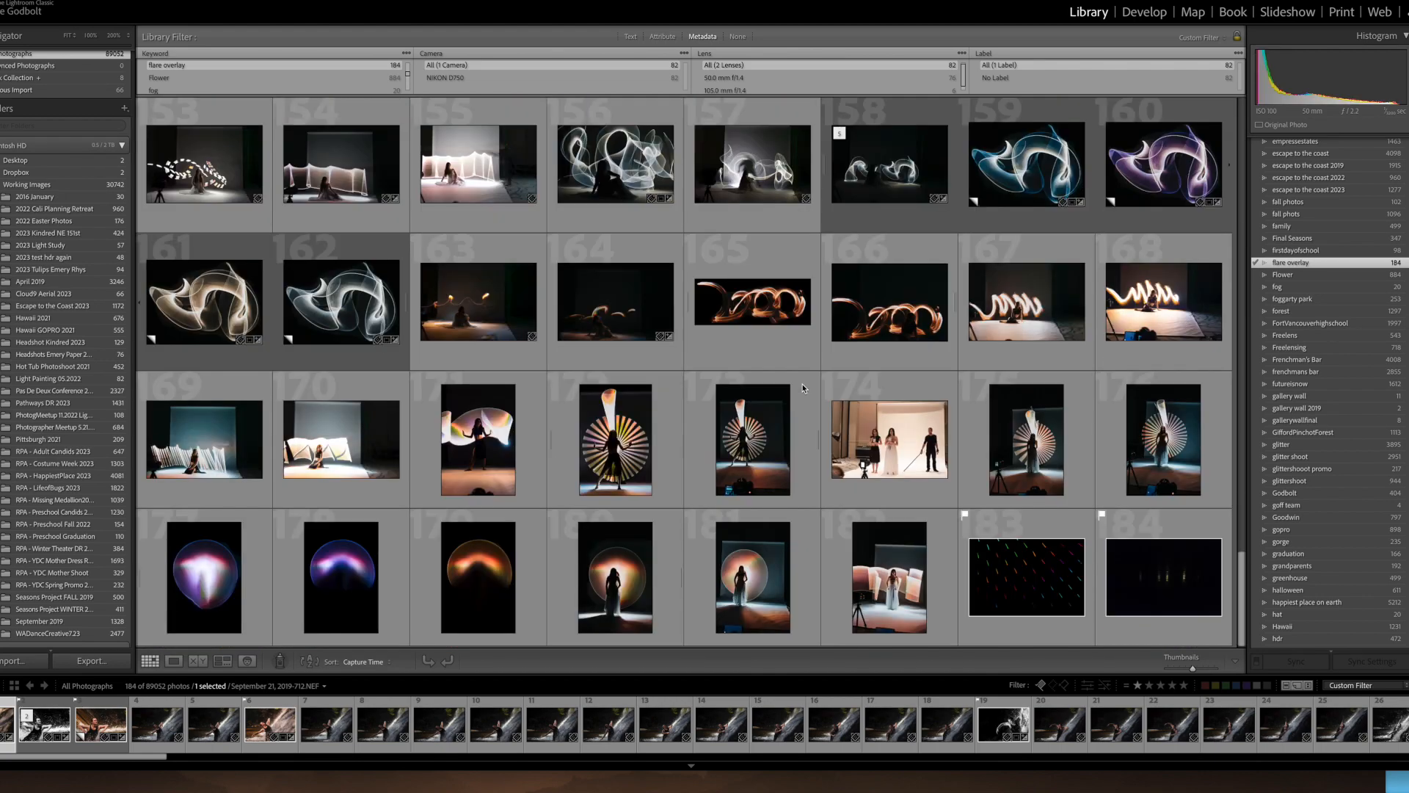
{"action": "scroll", "coordinate": [803, 388], "scroll_direction": "up", "scroll_amount": 5}
{"action": "scroll", "coordinate": [803, 388], "scroll_direction": "up", "scroll_amount": 5}
{"action": "scroll", "coordinate": [803, 388], "scroll_direction": "up", "scroll_amount": 3}
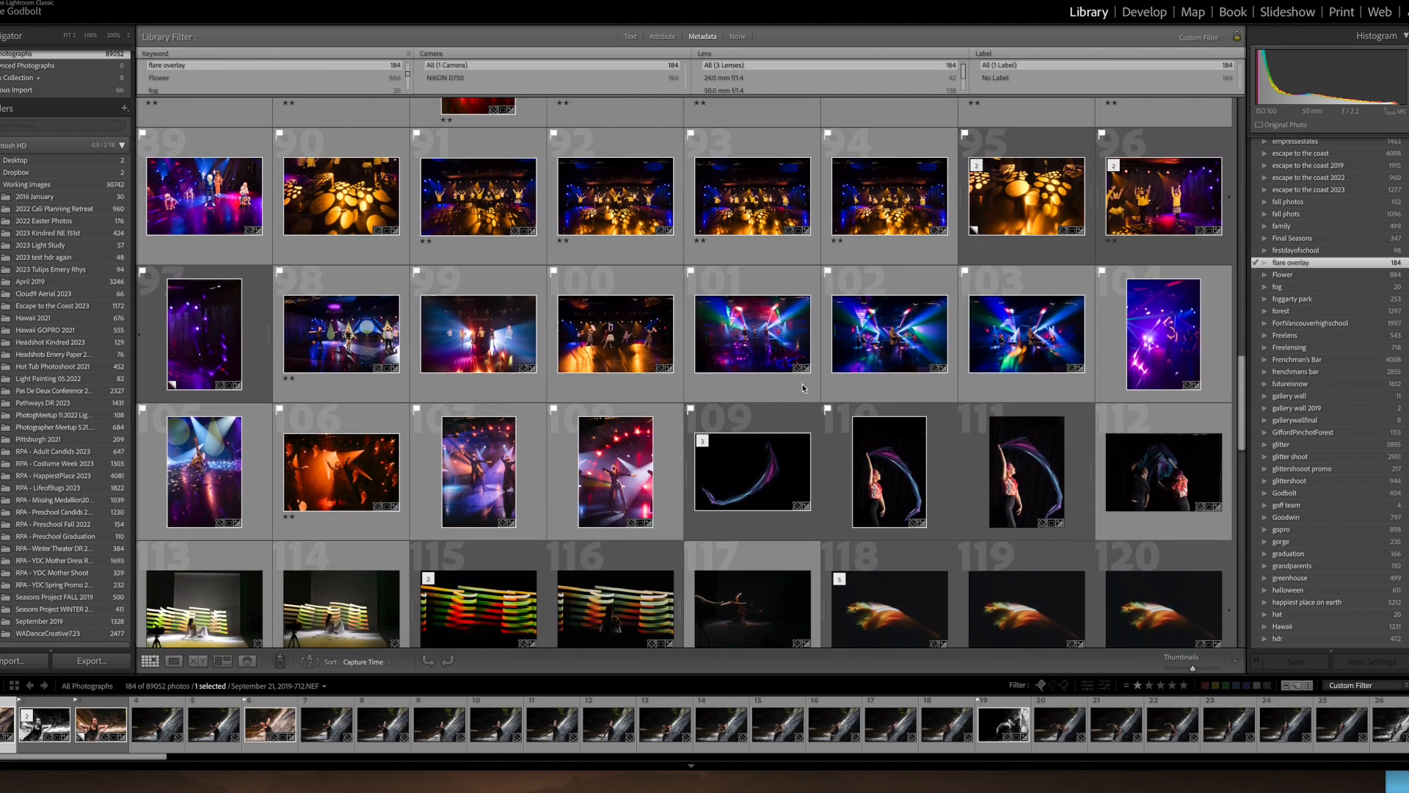
{"action": "scroll", "coordinate": [803, 388], "scroll_direction": "up", "scroll_amount": 8}
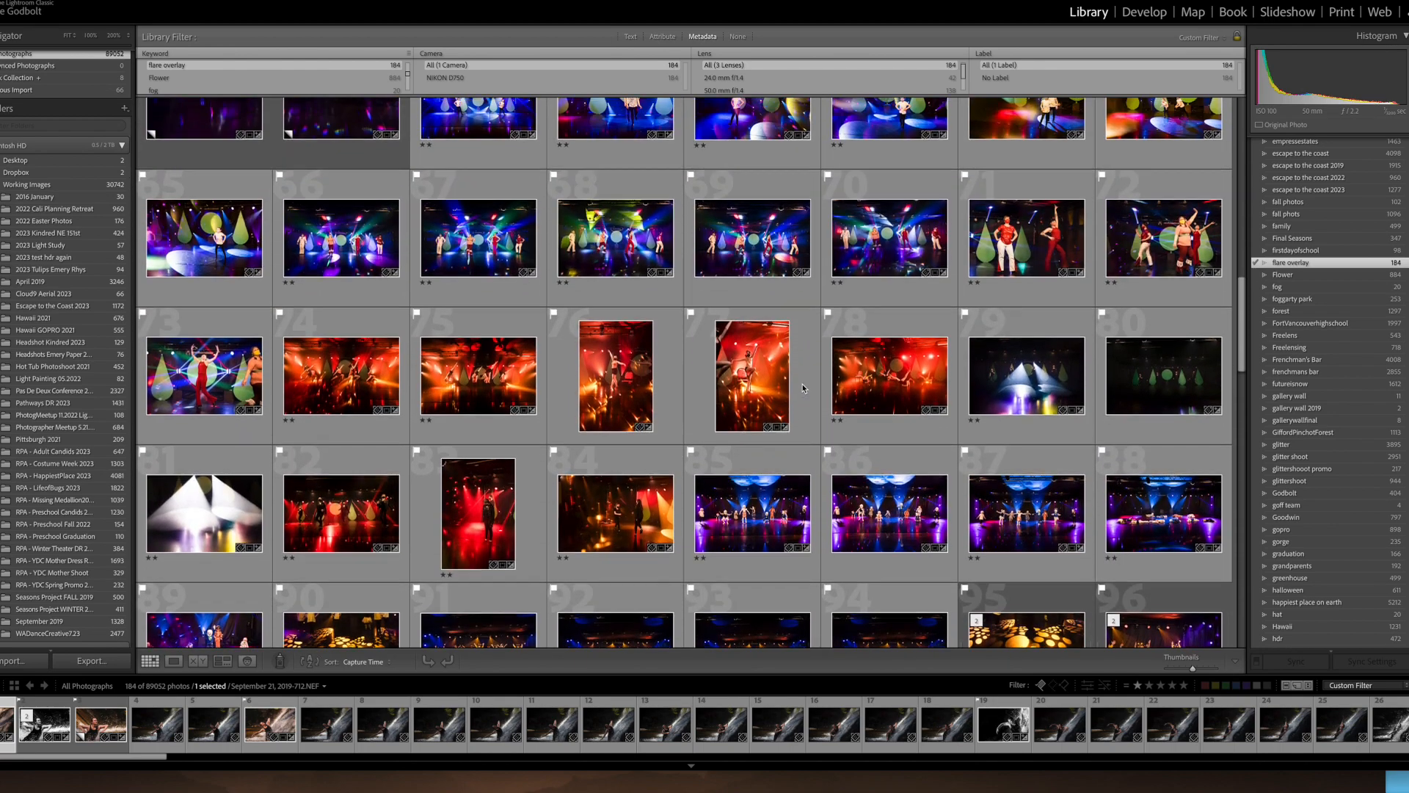
{"action": "scroll", "coordinate": [803, 388], "scroll_direction": "up", "scroll_amount": 2}
{"action": "scroll", "coordinate": [803, 389], "scroll_direction": "down", "scroll_amount": 5}
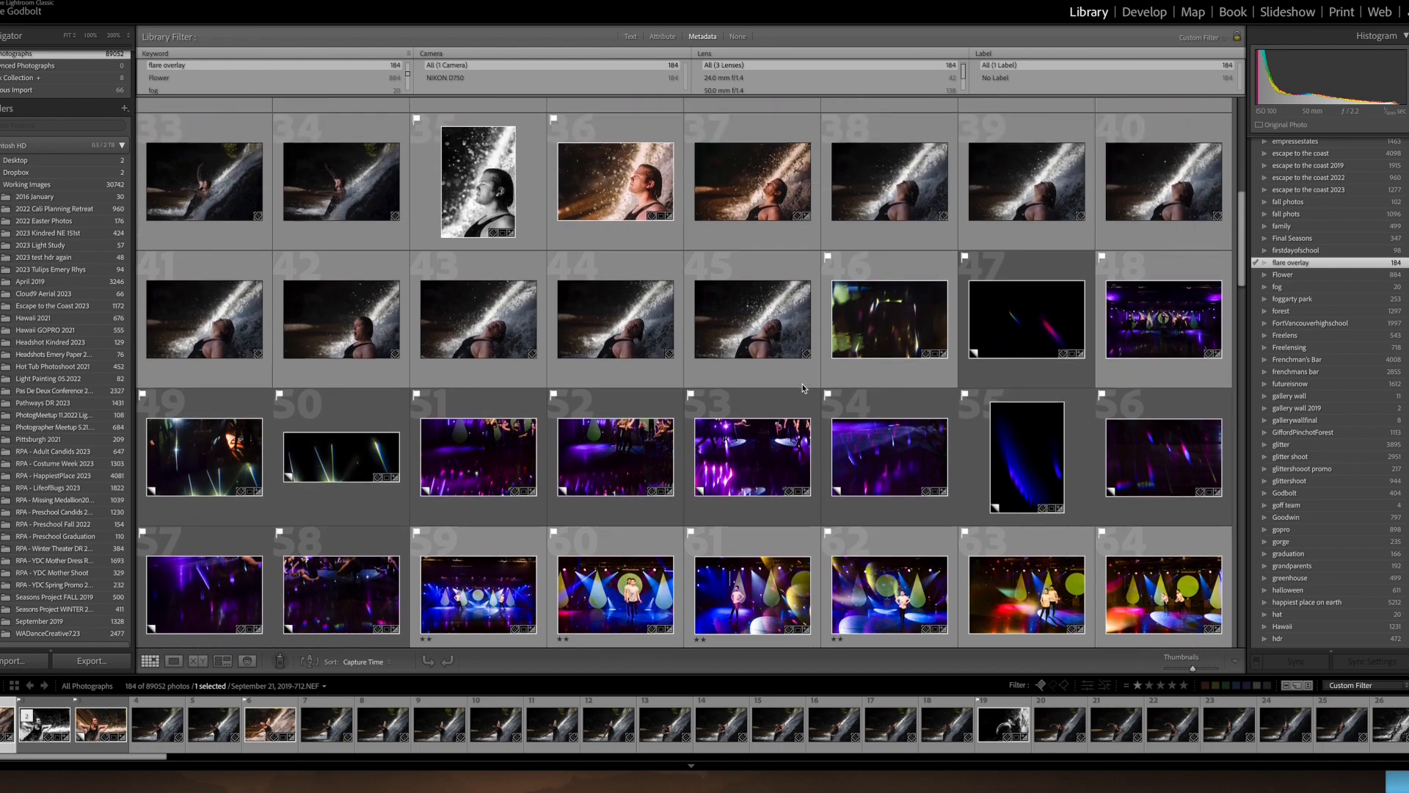
{"action": "scroll", "coordinate": [803, 389], "scroll_direction": "down", "scroll_amount": 5}
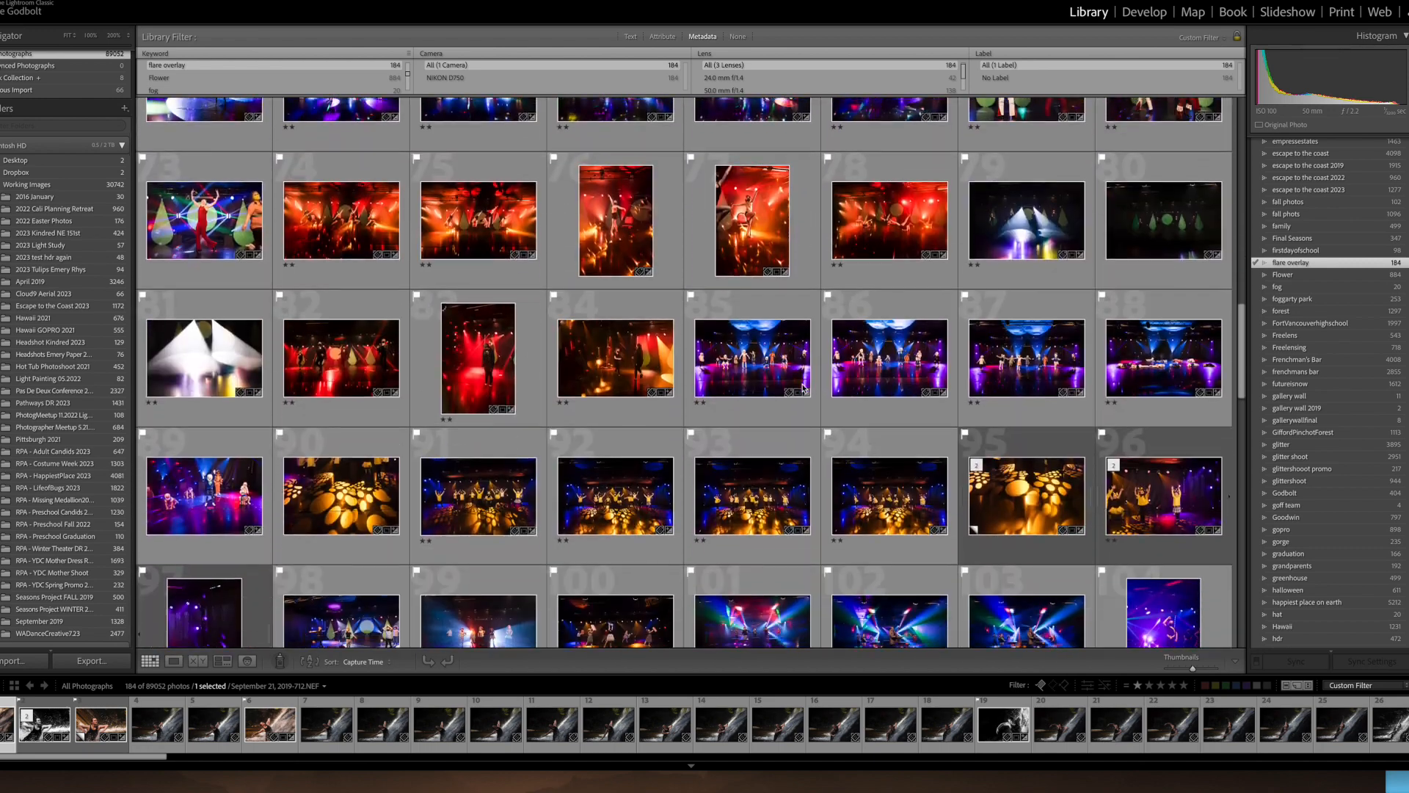
{"action": "scroll", "coordinate": [803, 388], "scroll_direction": "down", "scroll_amount": 2}
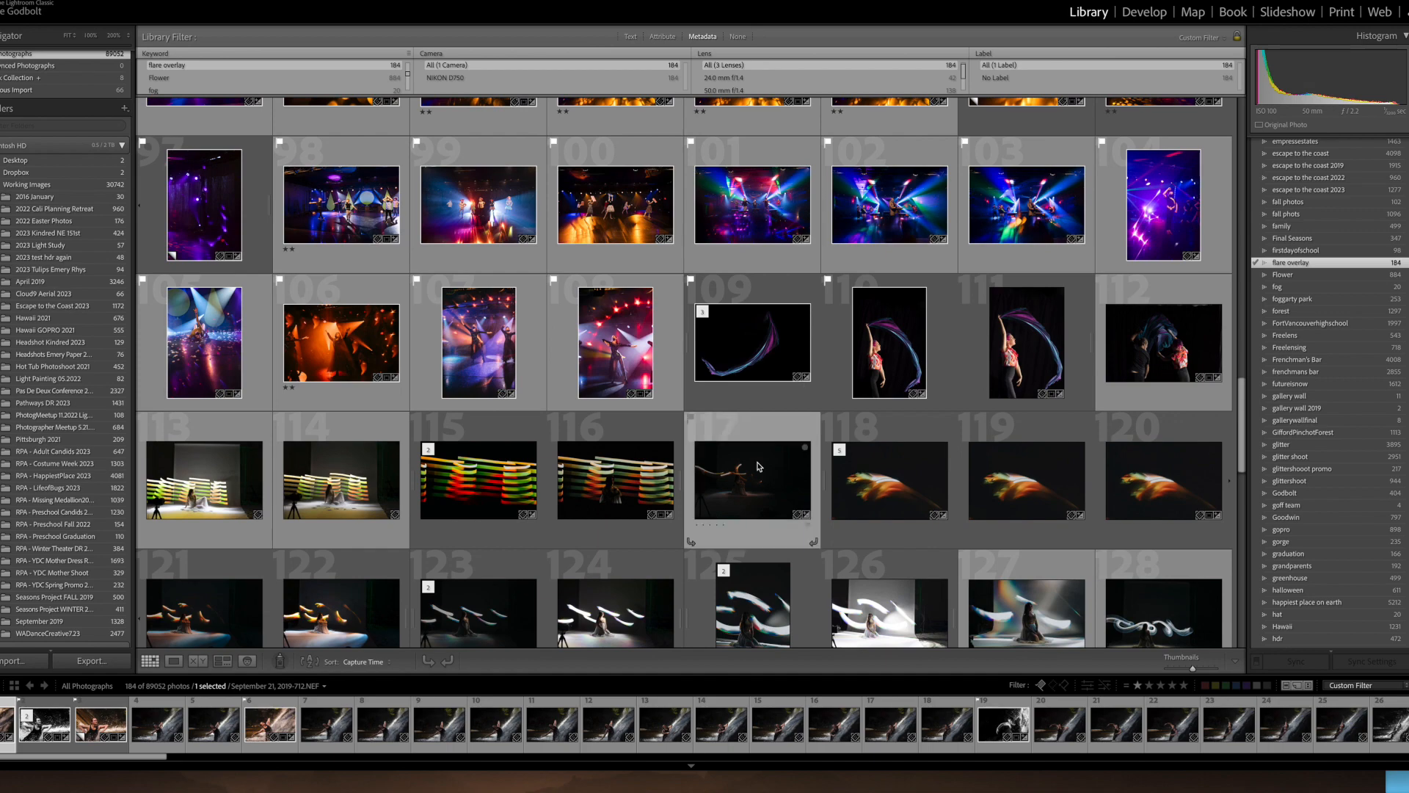
Open PasDeDeux2022Day3 -113.DNG Copy 2, the seated dancer with light streaks, in Develop
{"action": "scroll", "coordinate": [804, 389], "scroll_direction": "down", "scroll_amount": 1}
{"action": "double_click", "coordinate": [352, 517]}
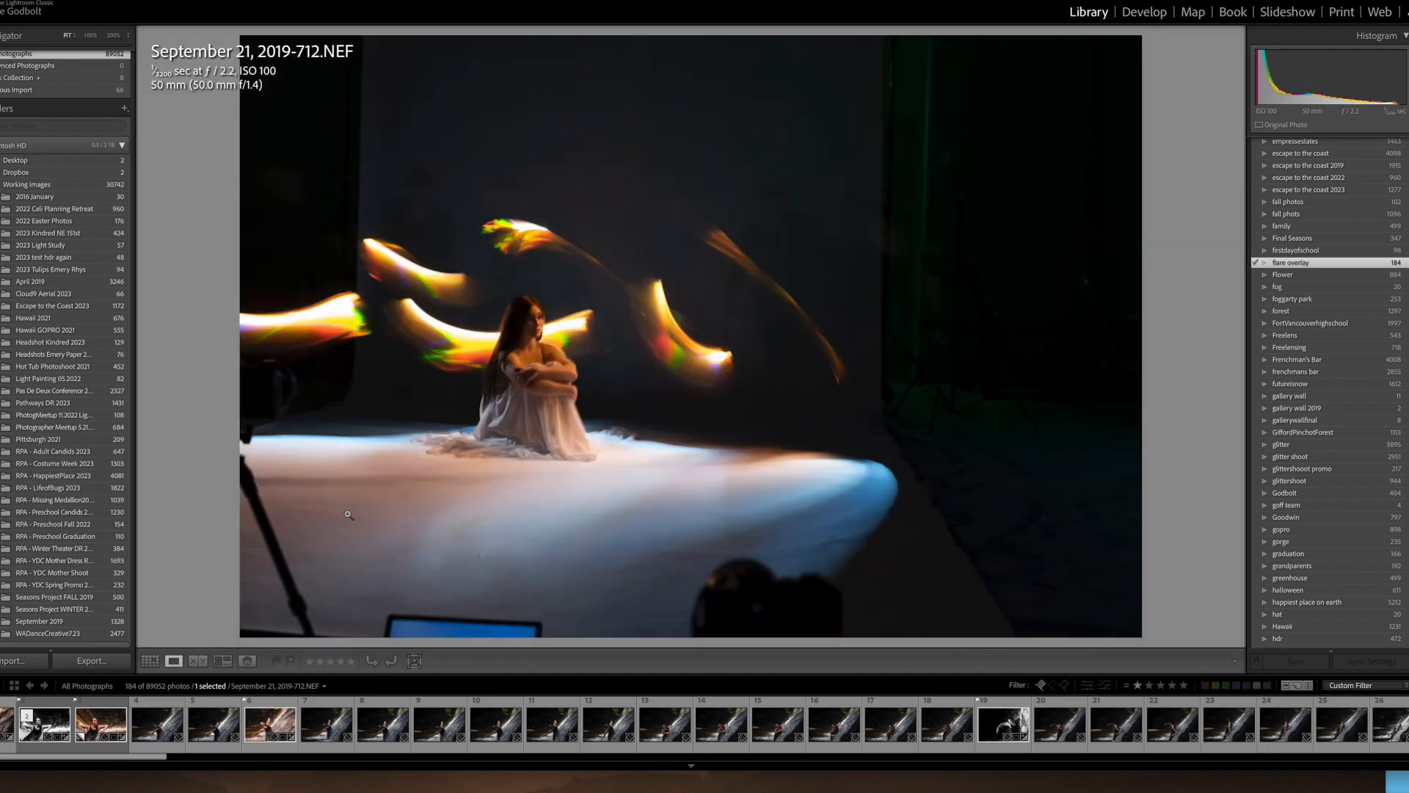
{"action": "key", "text": "Left"}
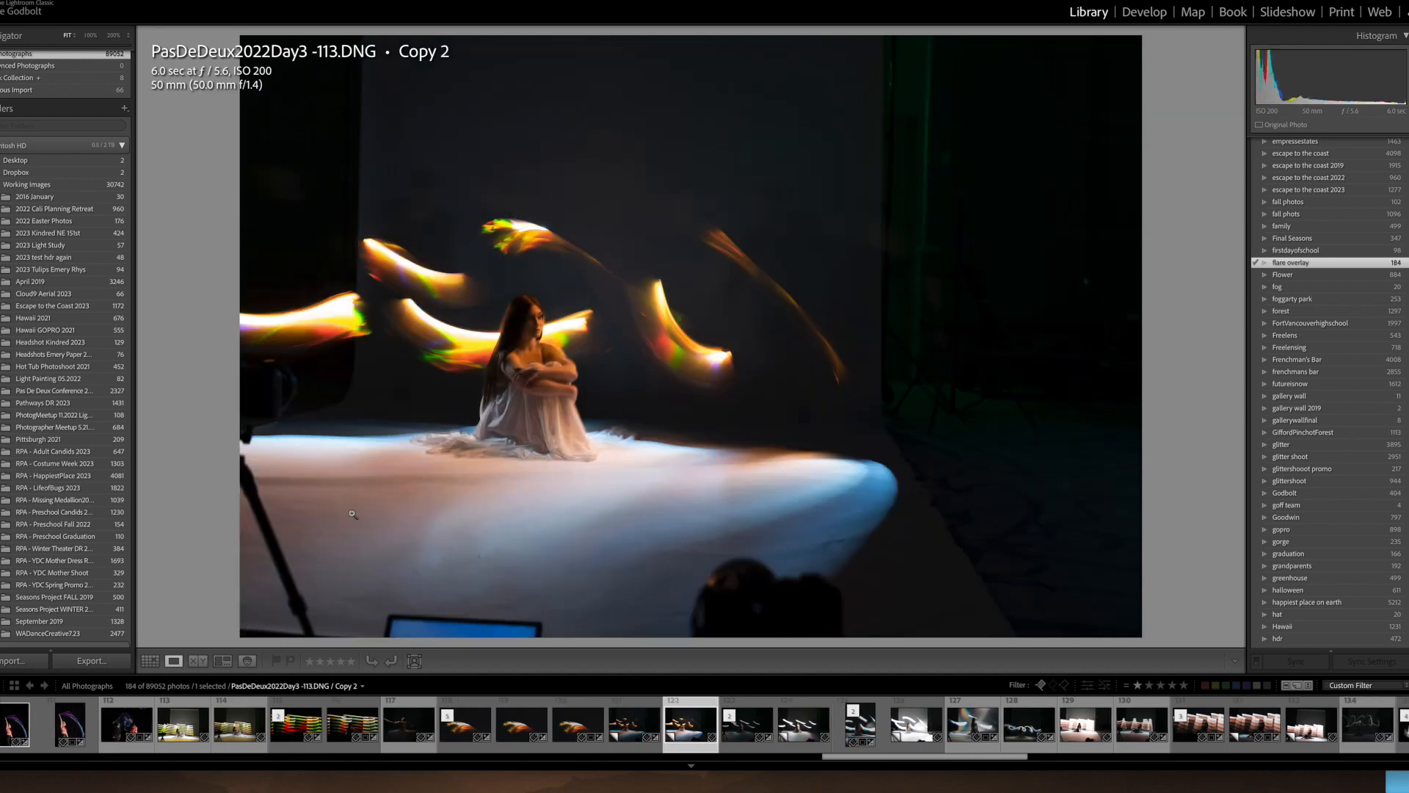
{"action": "left_click", "coordinate": [1134, 15]}
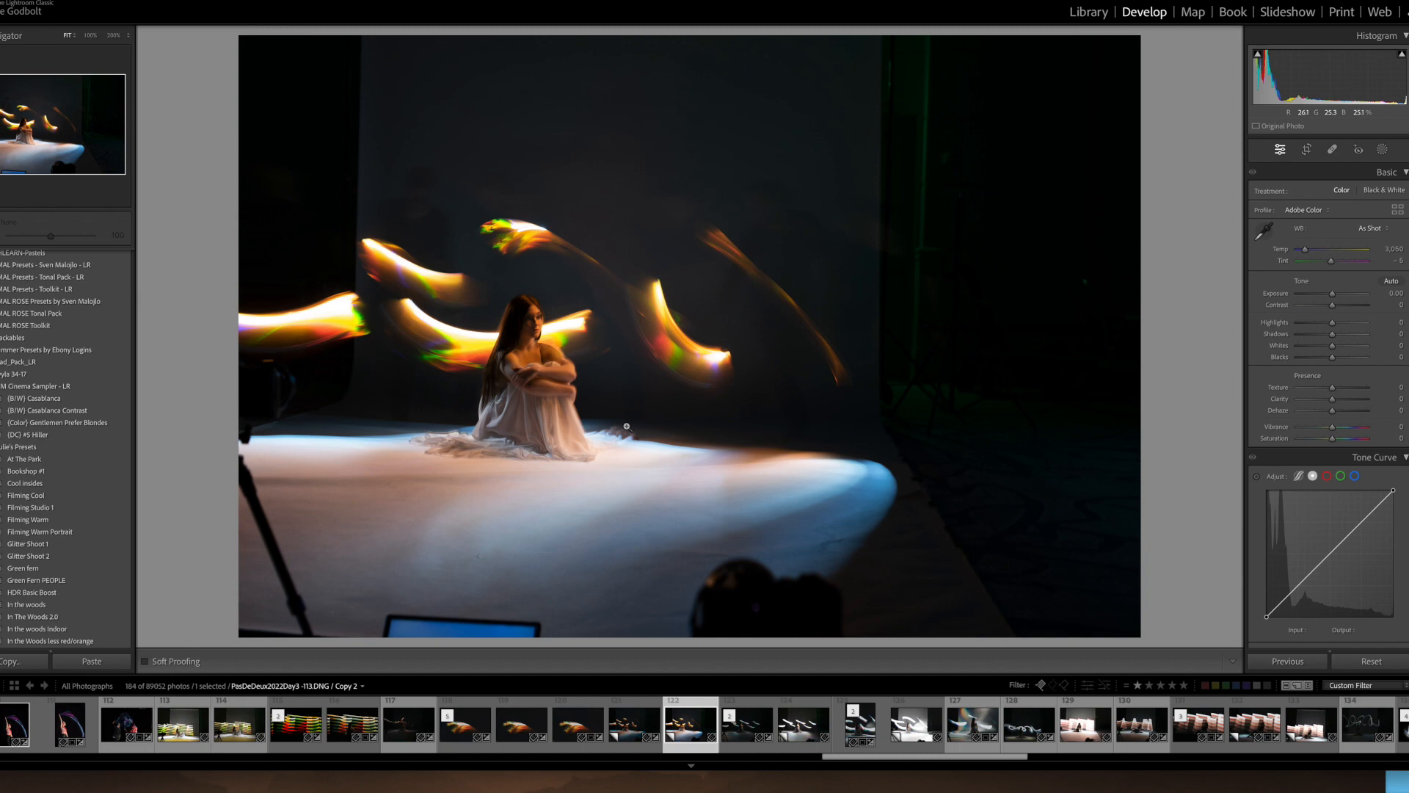
Inspect the seated dancer up close, and view Copy 1 and the tightly cropped PasDeDeux2022Day3 -113.DNG for comparison
{"action": "left_click", "coordinate": [534, 310]}
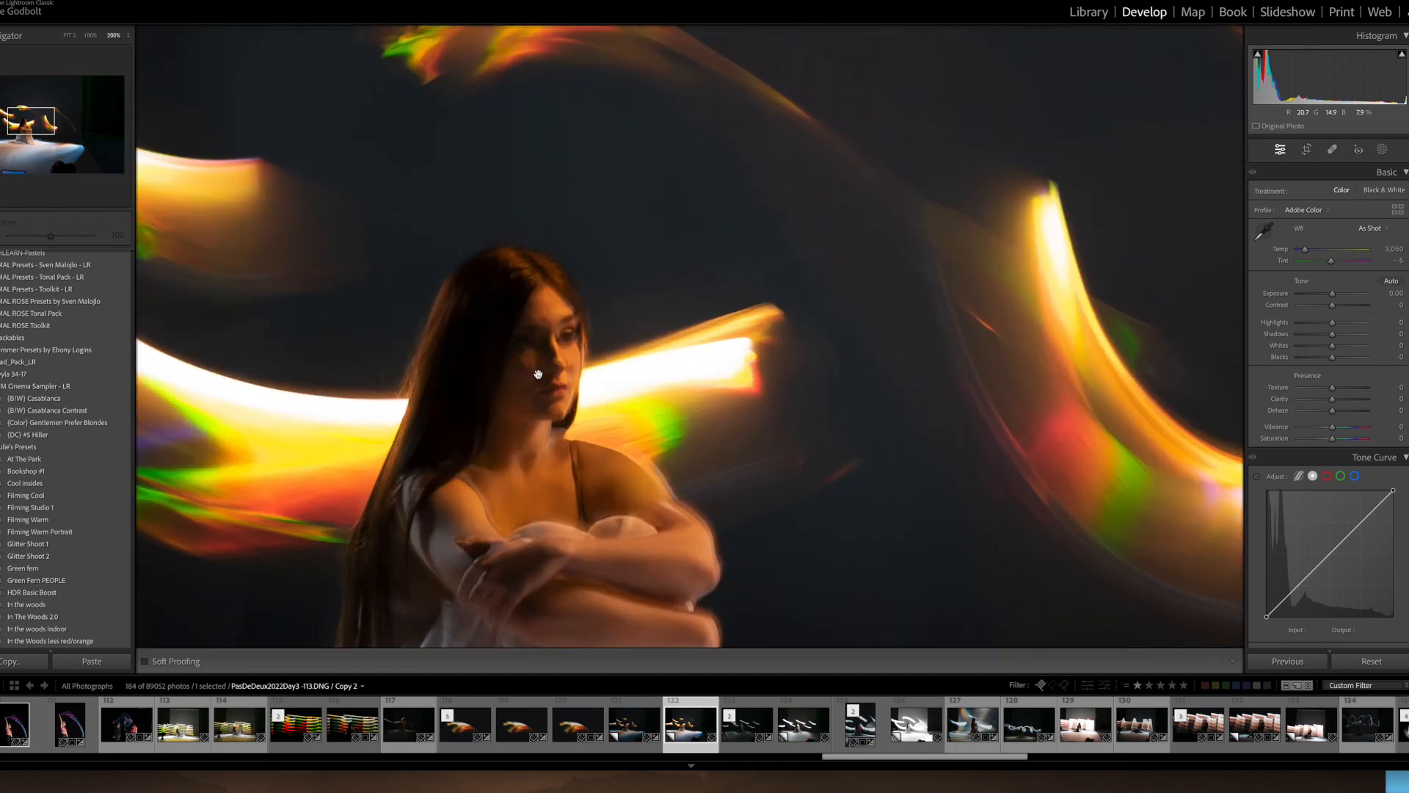
{"action": "left_click", "coordinate": [549, 391]}
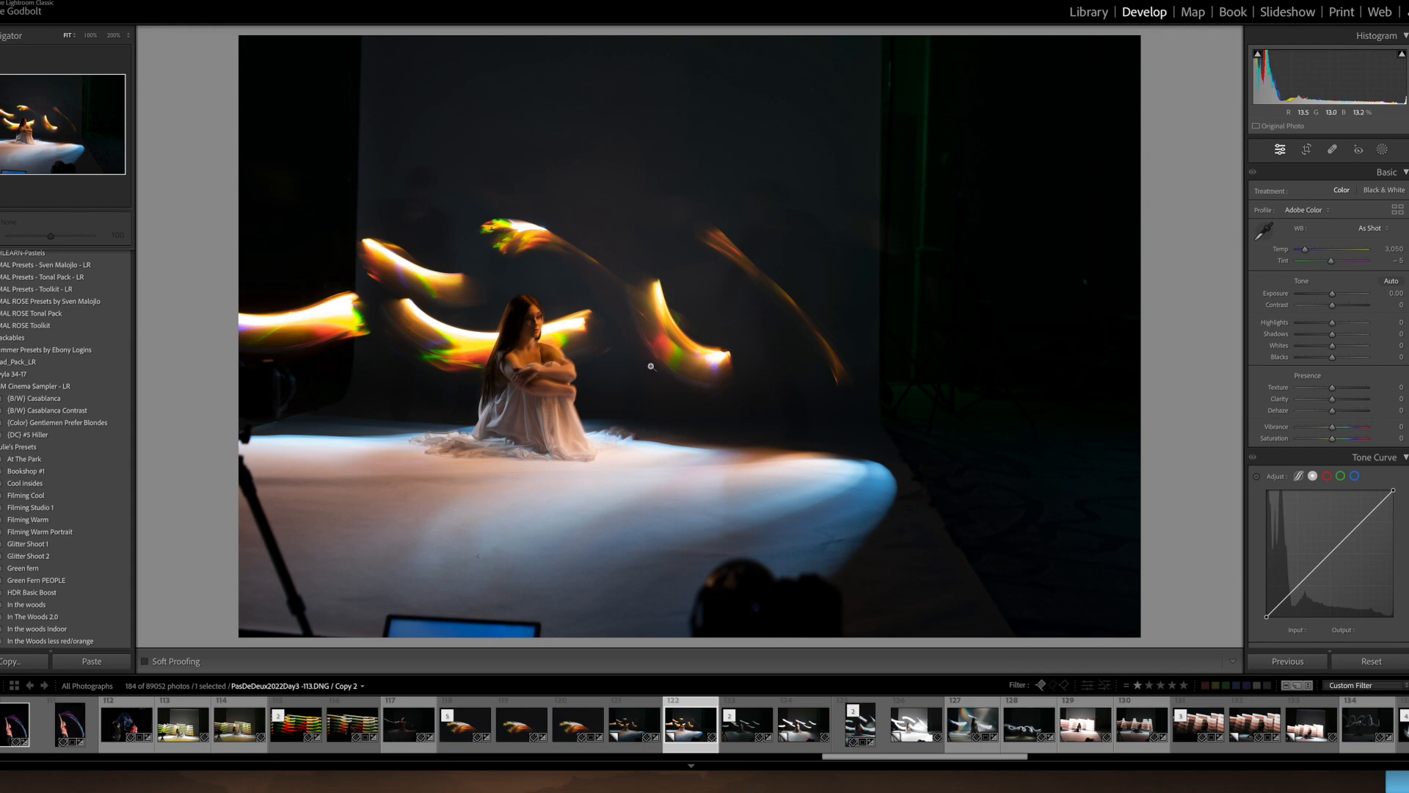
{"action": "key", "text": "Left"}
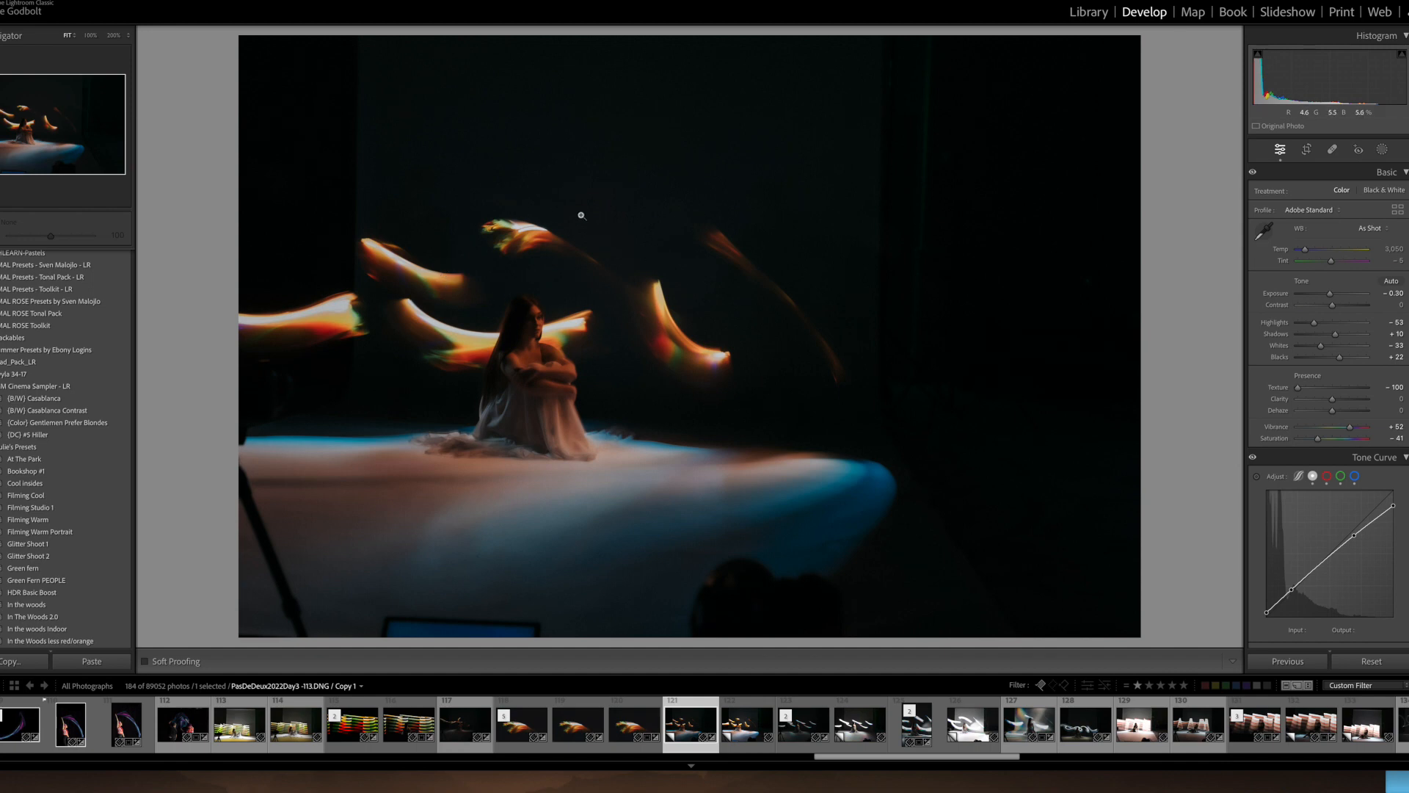
{"action": "key", "text": "Left"}
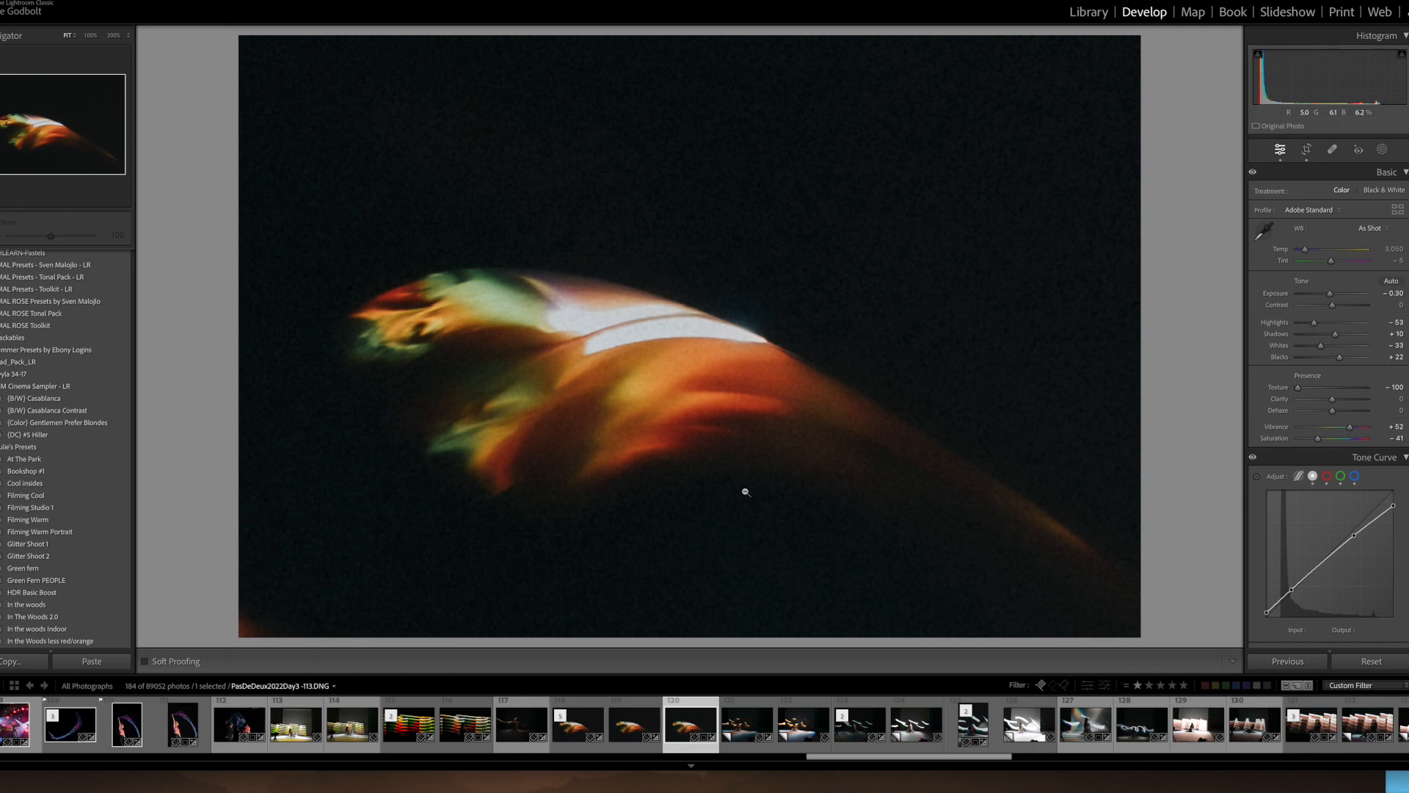
Send the cropped light streak photo to Topaz DeNoise AI as a copy with Lightroom adjustments
{"action": "right_click", "coordinate": [724, 402]}
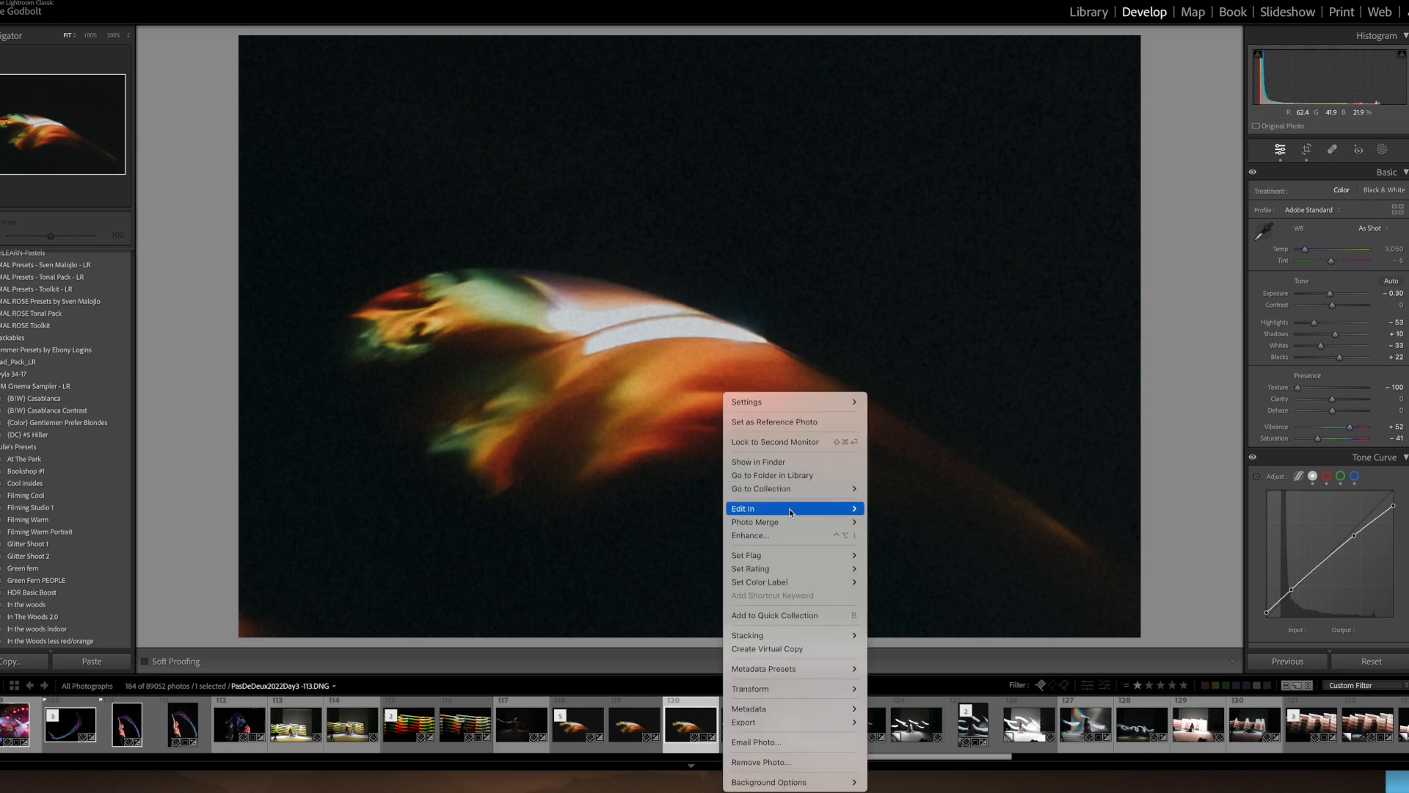
{"action": "mouse_move", "coordinate": [794, 514]}
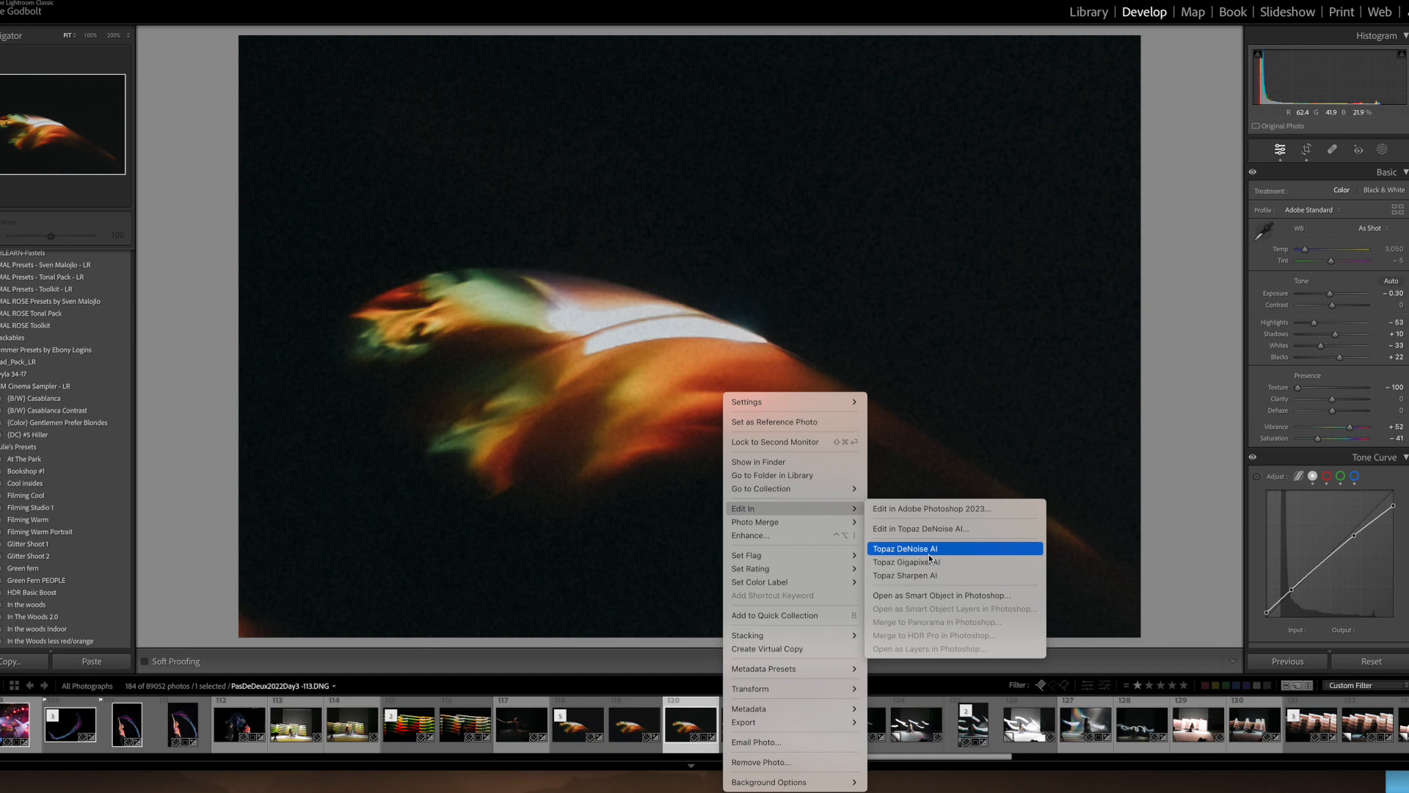
{"action": "left_click", "coordinate": [929, 529]}
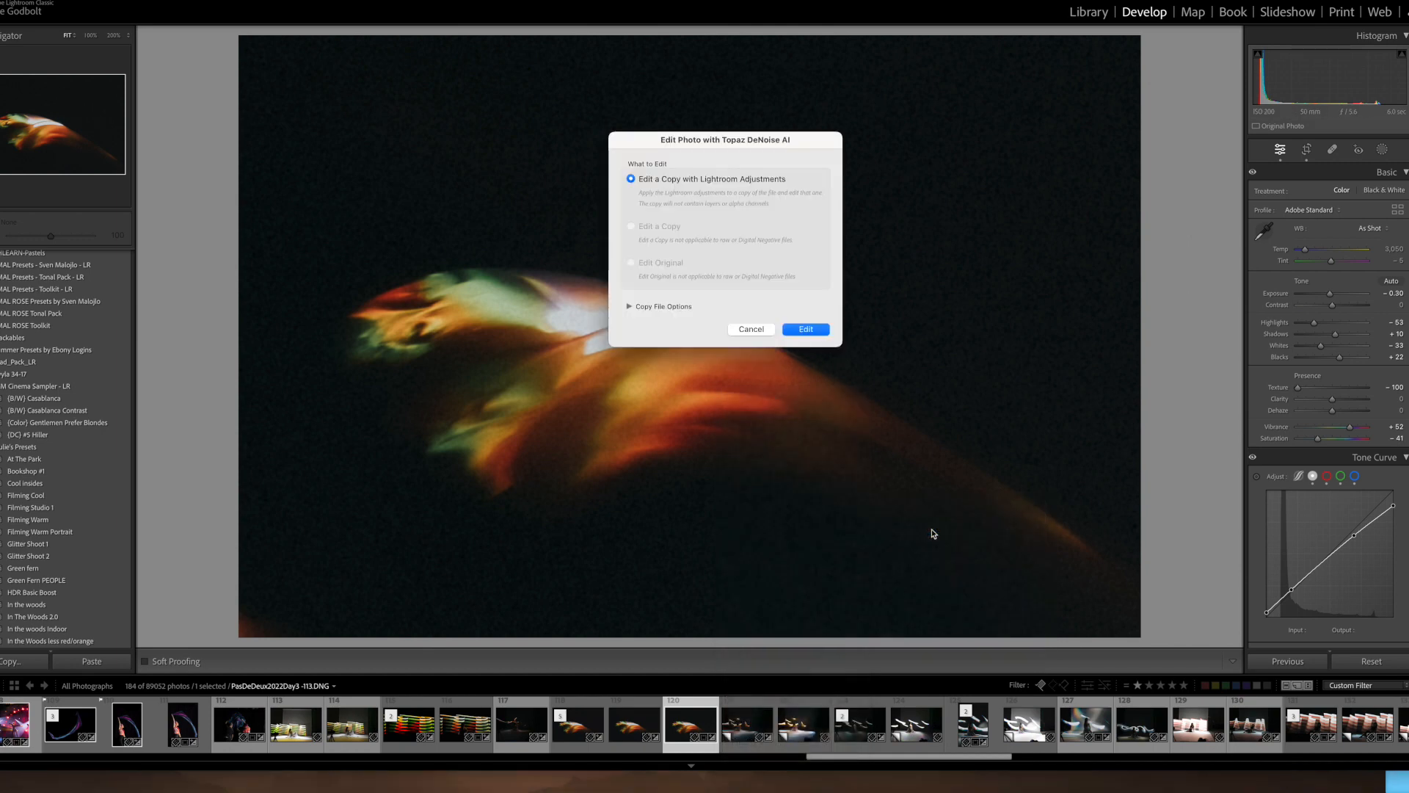
{"action": "left_click", "coordinate": [807, 331]}
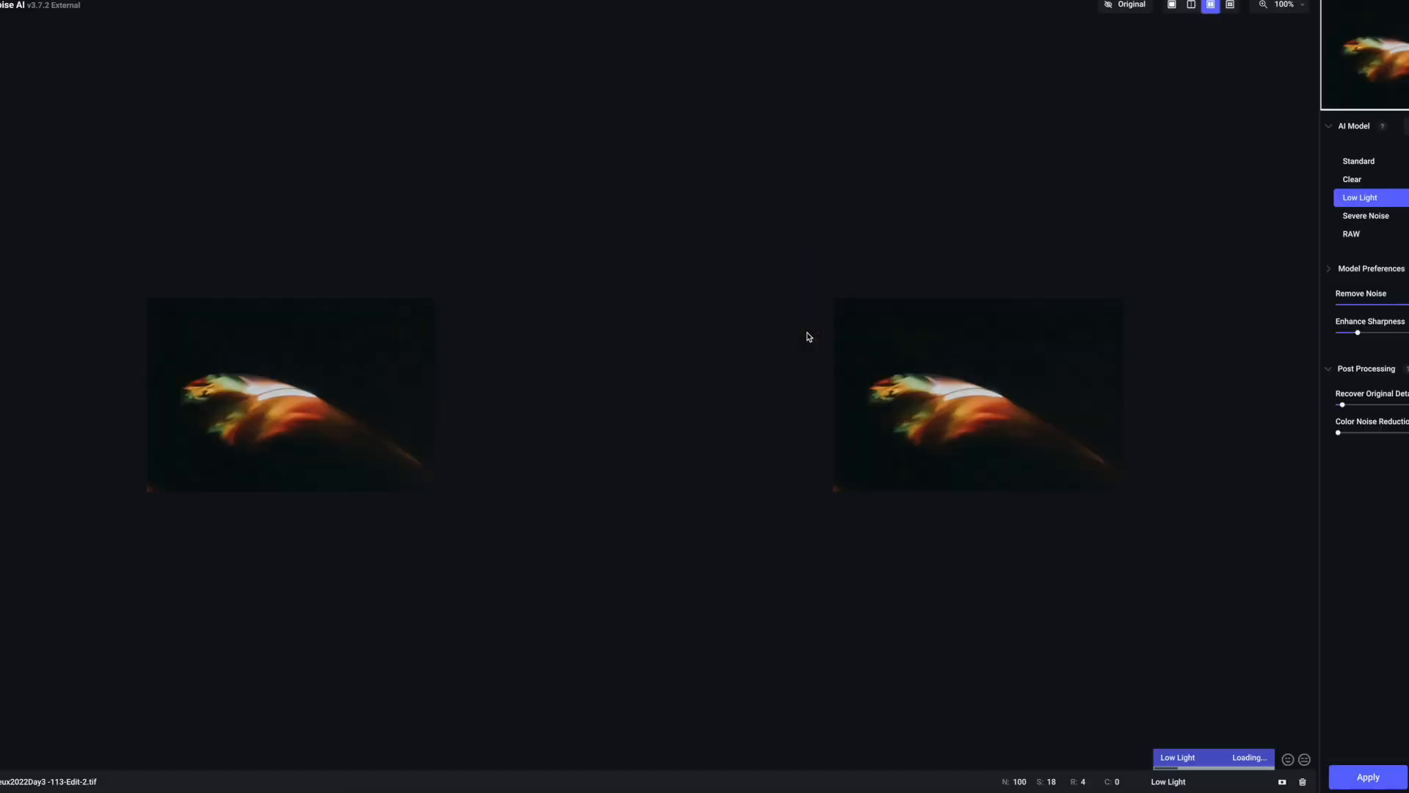
Compare the denoise models in a four-way preview, return to the side-by-side comparison and apply the Low Light model
{"action": "left_click", "coordinate": [1230, 5]}
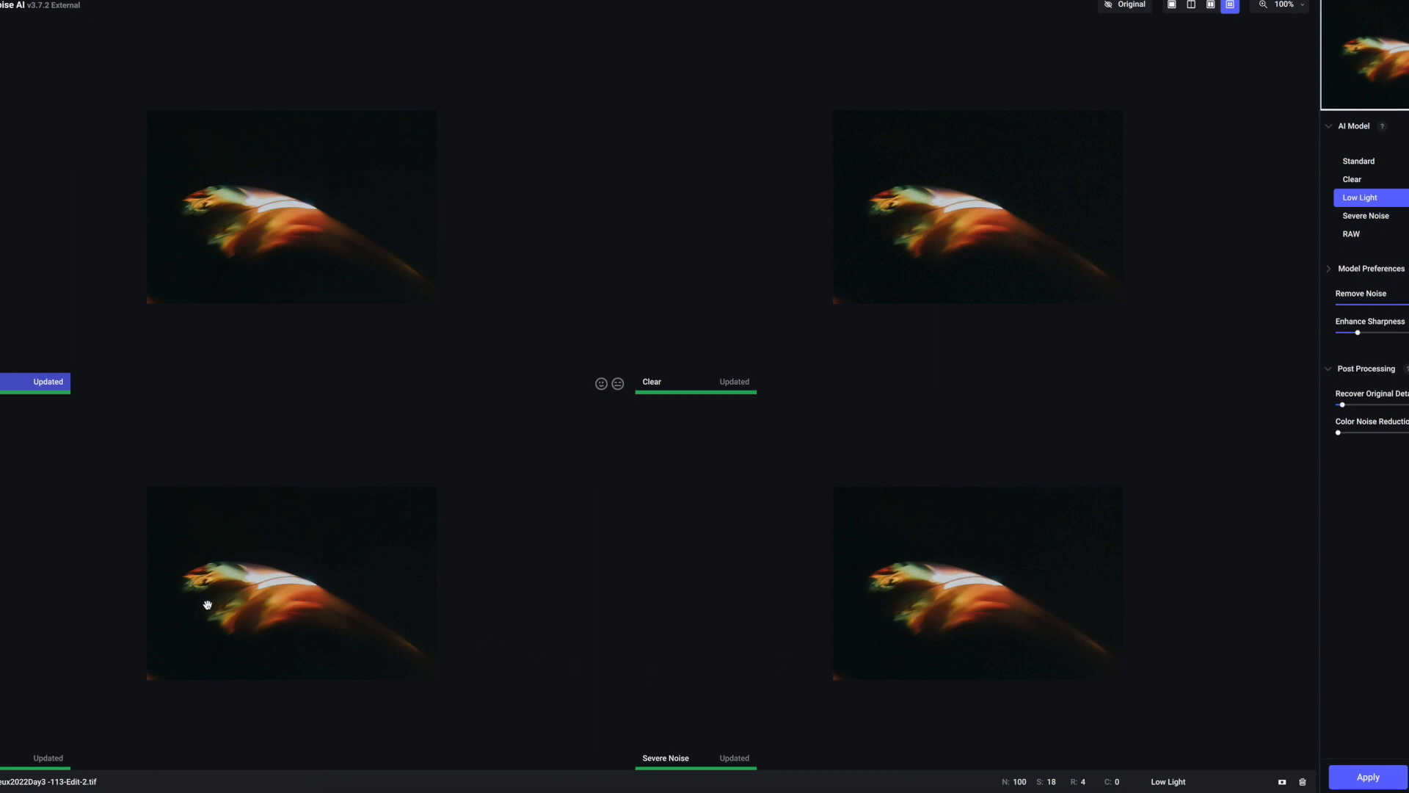
{"action": "double_click", "coordinate": [249, 546]}
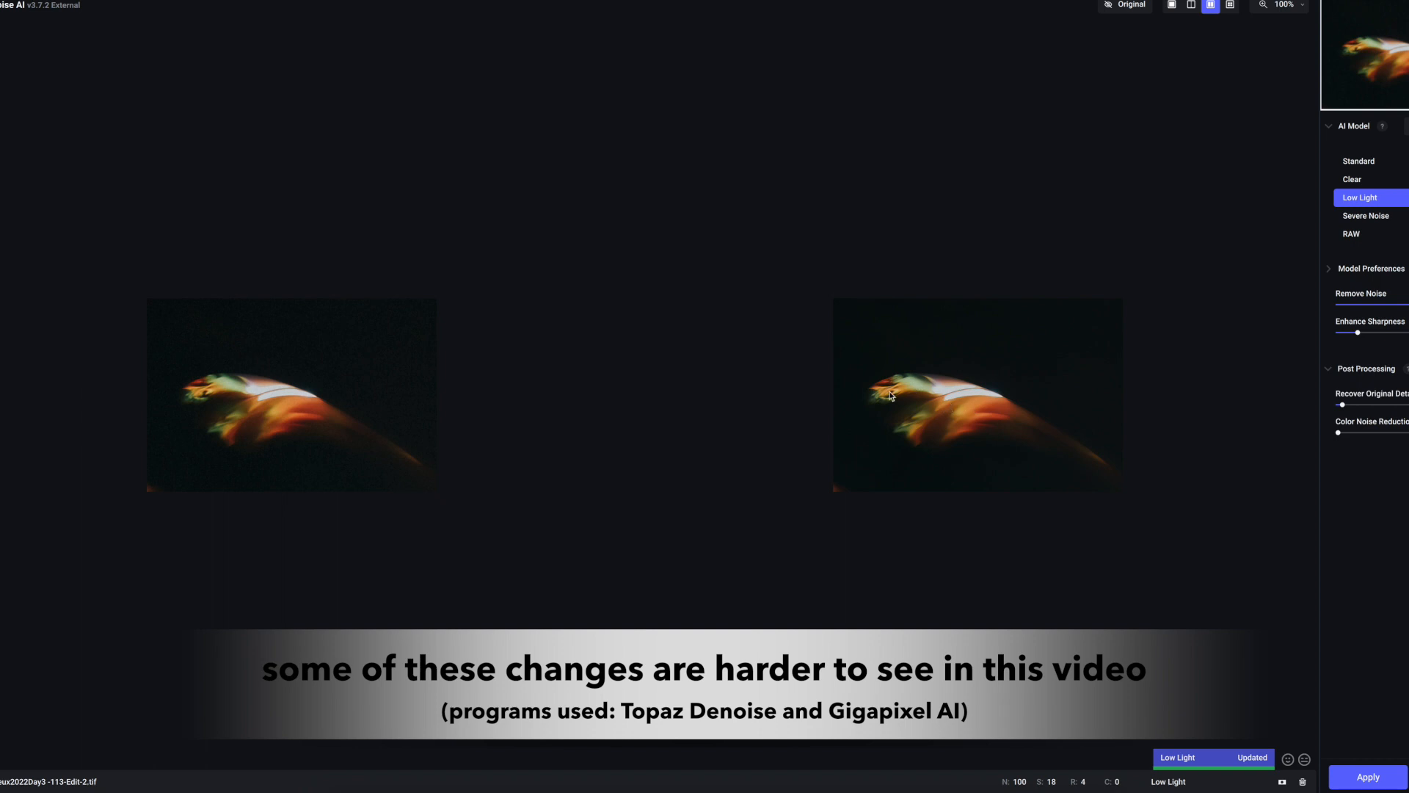
{"action": "left_click", "coordinate": [1362, 776]}
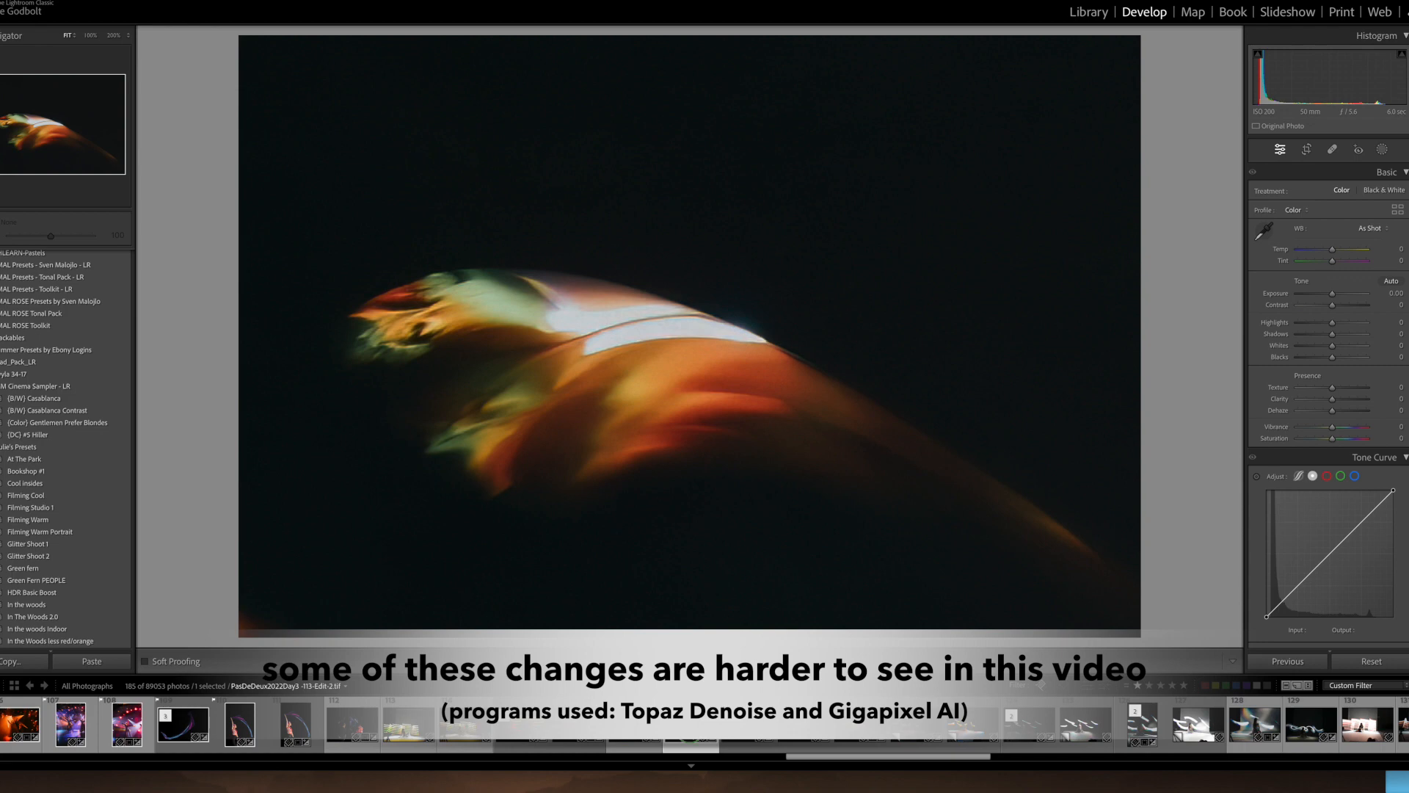
Send the denoised light streak TIFF to Topaz Gigapixel AI as a copy with Lightroom adjustments
{"action": "right_click", "coordinate": [690, 740]}
{"action": "mouse_move", "coordinate": [825, 480]}
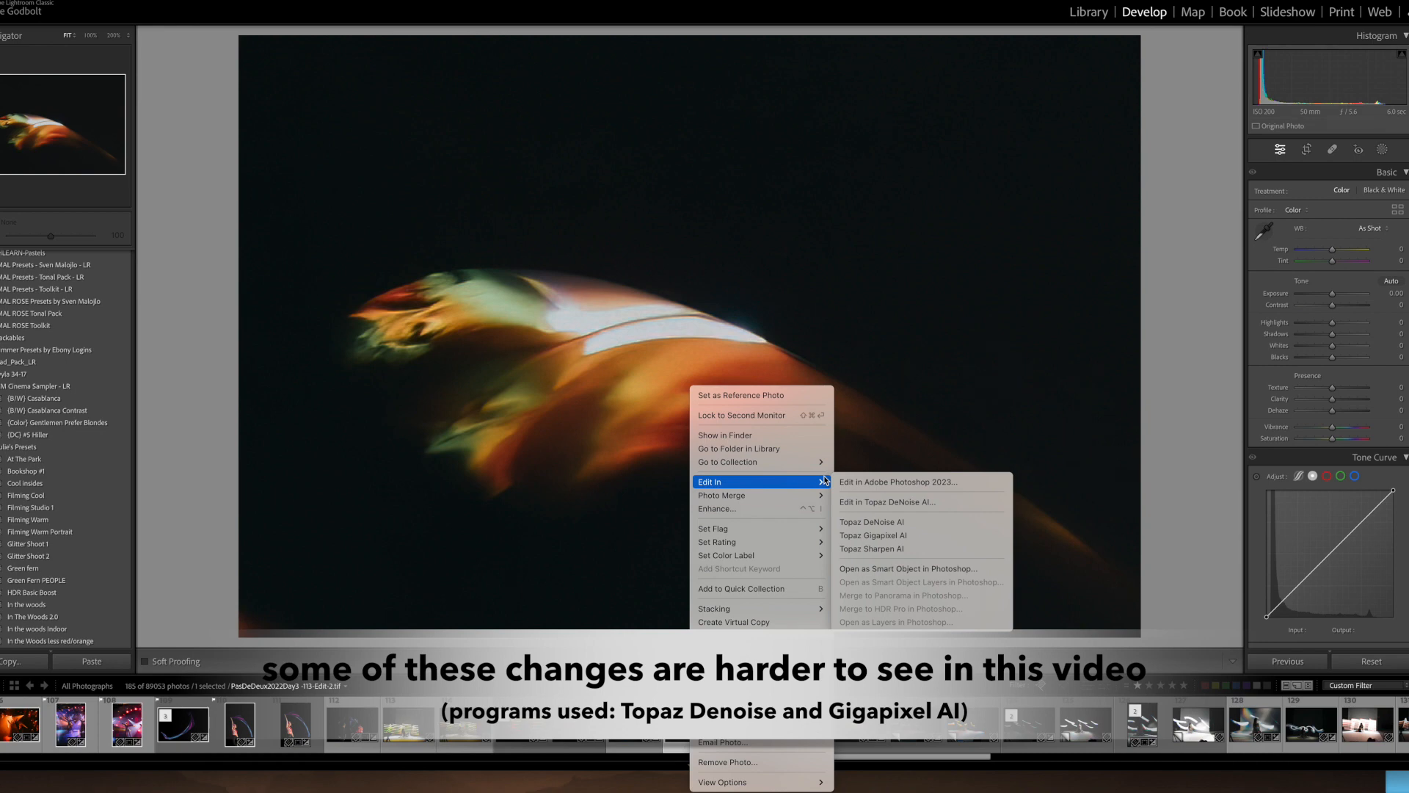
{"action": "left_click", "coordinate": [873, 536]}
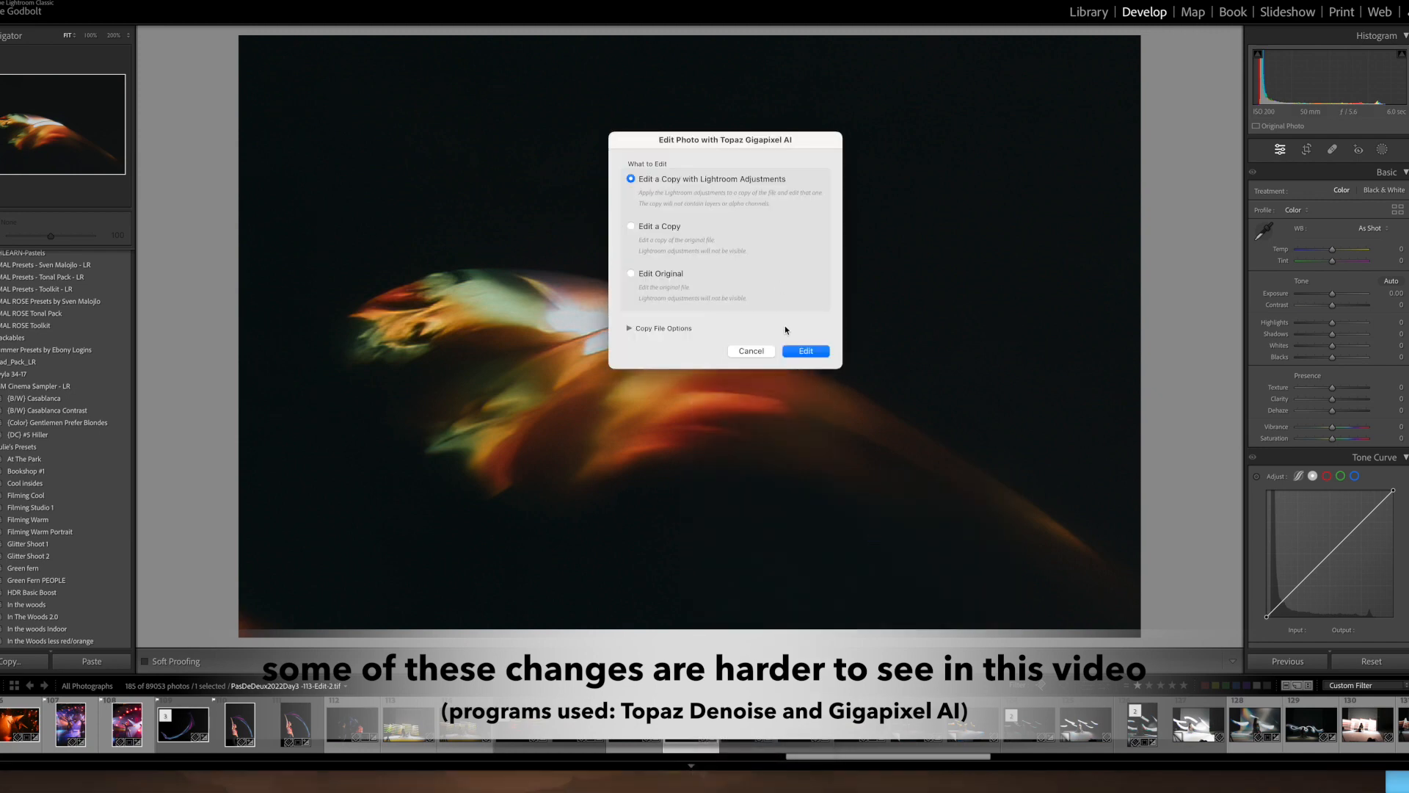
{"action": "left_click", "coordinate": [805, 352]}
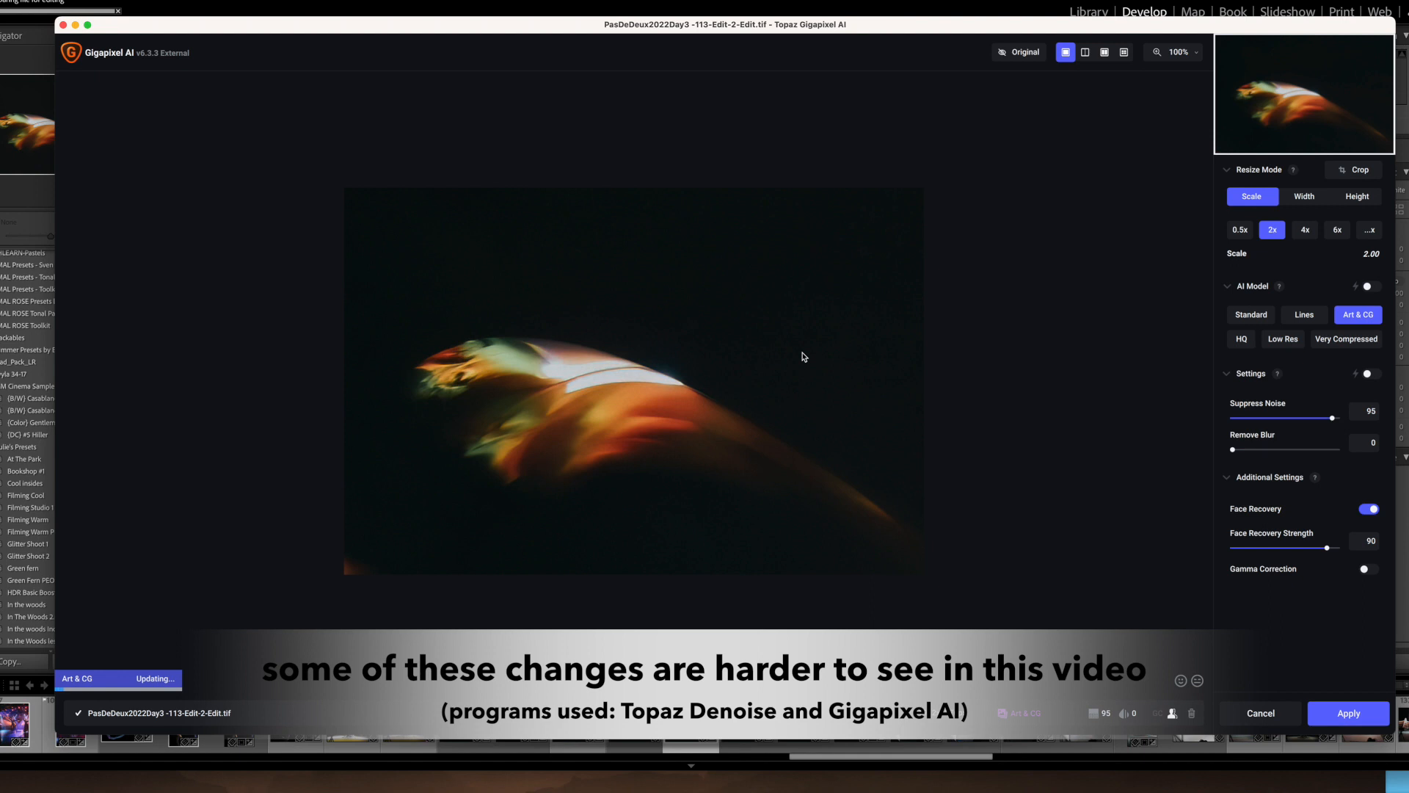
Preview other enlargement factors such as 6x, set the scale to 2x and apply the Art & CG upscale
{"action": "left_click", "coordinate": [1239, 231]}
{"action": "left_click", "coordinate": [1304, 230]}
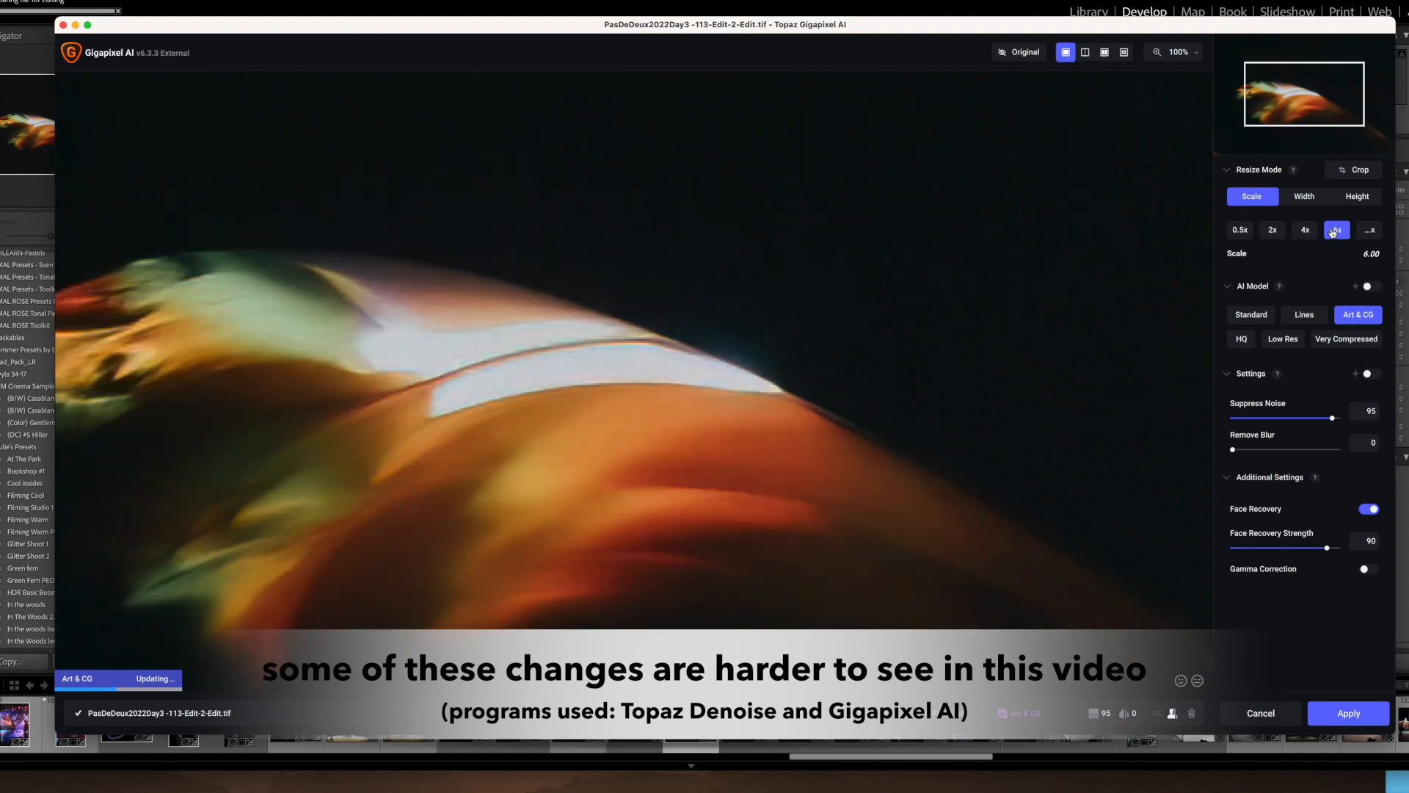
{"action": "left_click", "coordinate": [1281, 234]}
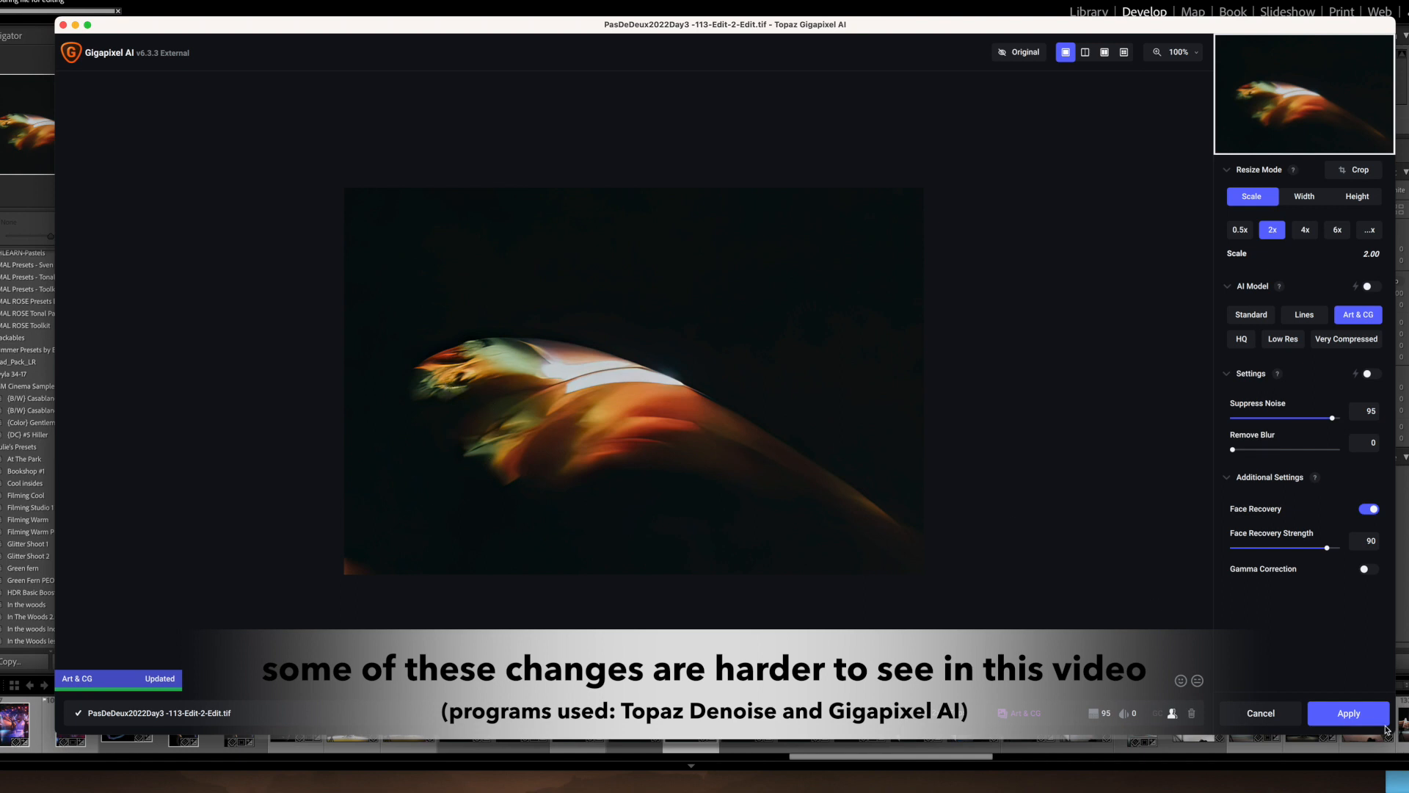
{"action": "left_click", "coordinate": [1347, 715]}
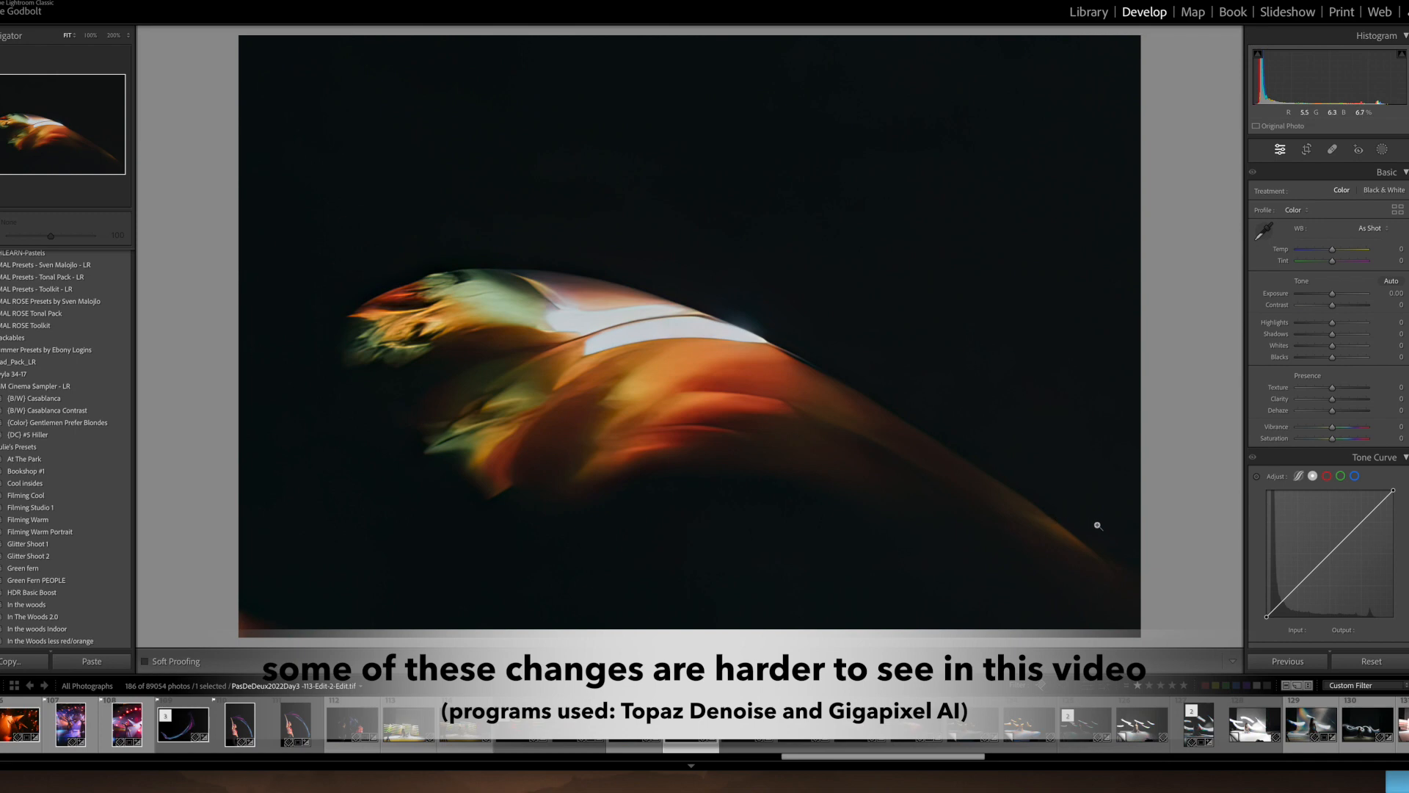
Compare the uncropped seated dancer photo, Copy 2, with the upscaled light streak texture
{"action": "left_click", "coordinate": [1026, 734]}
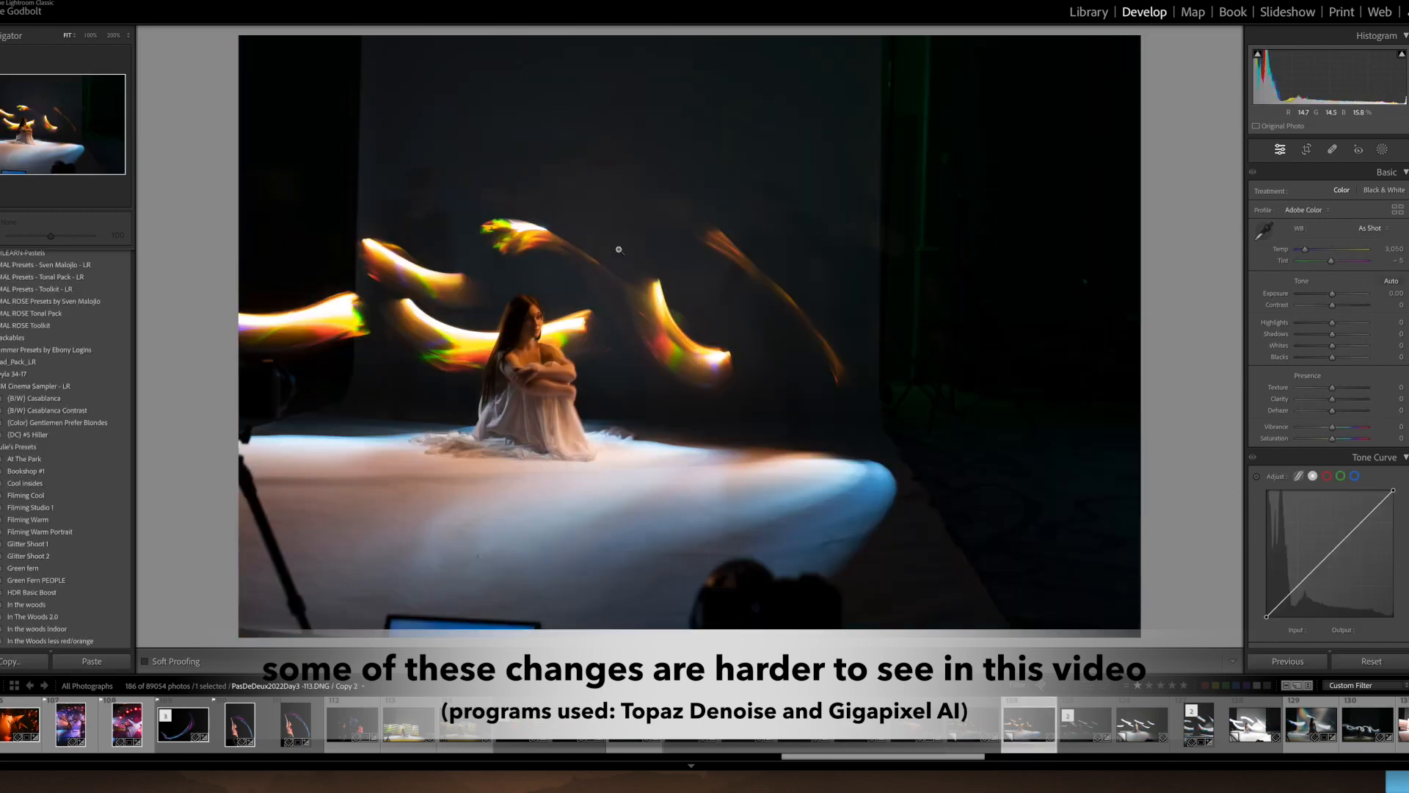
{"action": "left_click", "coordinate": [513, 243]}
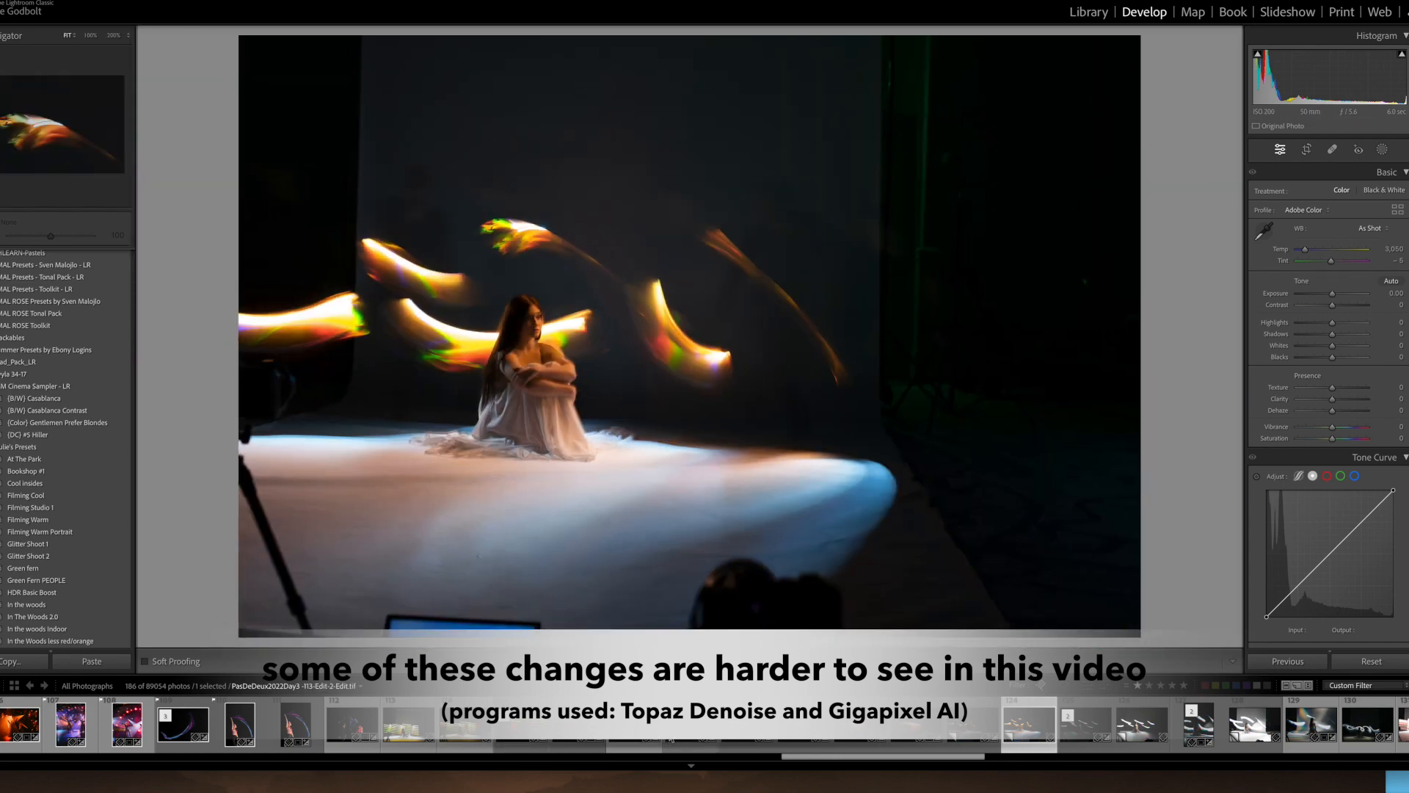
{"action": "left_click", "coordinate": [672, 739]}
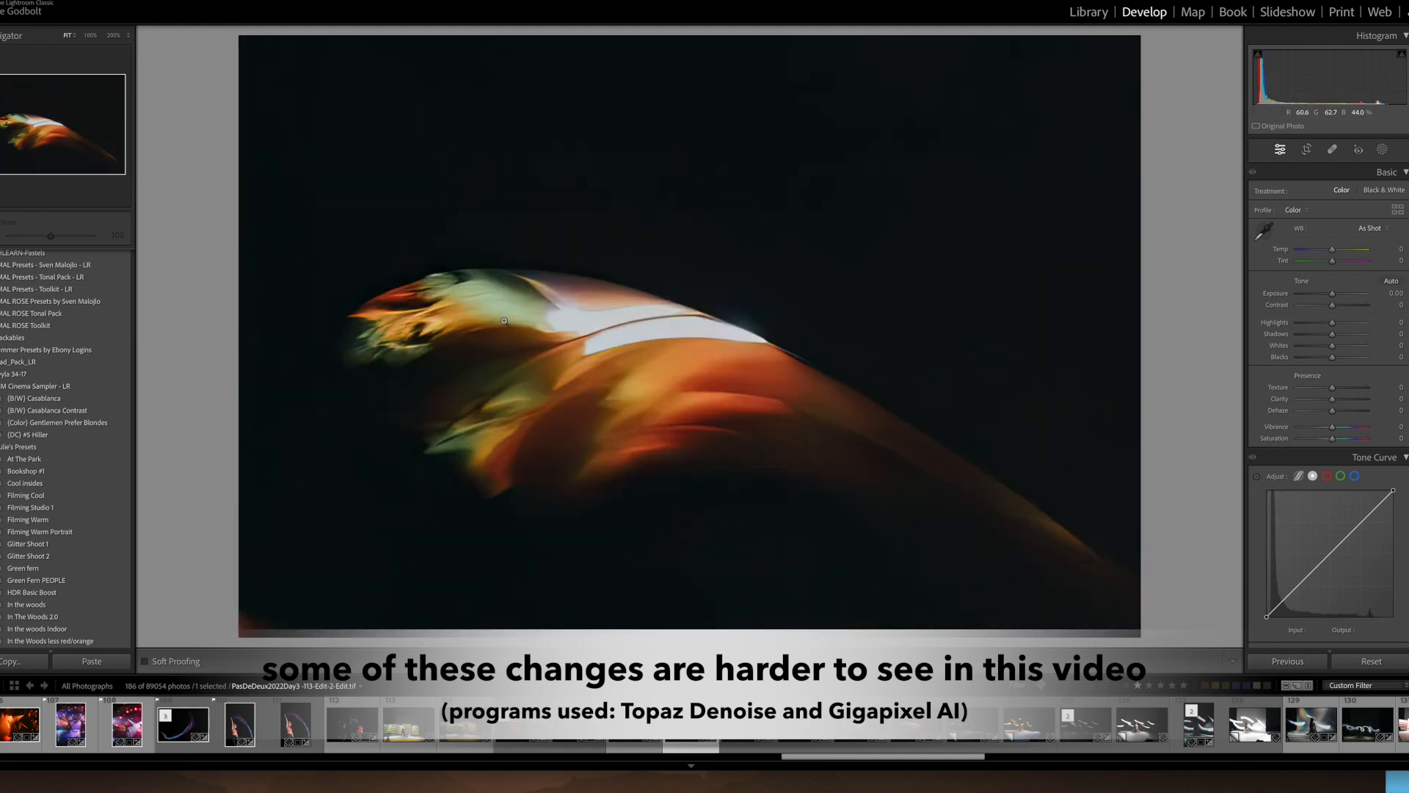
Compare the unprocessed cropped light streak DNG with its denoised and upscaled Edit-2-Edit TIFF
{"action": "left_click", "coordinate": [1020, 741]}
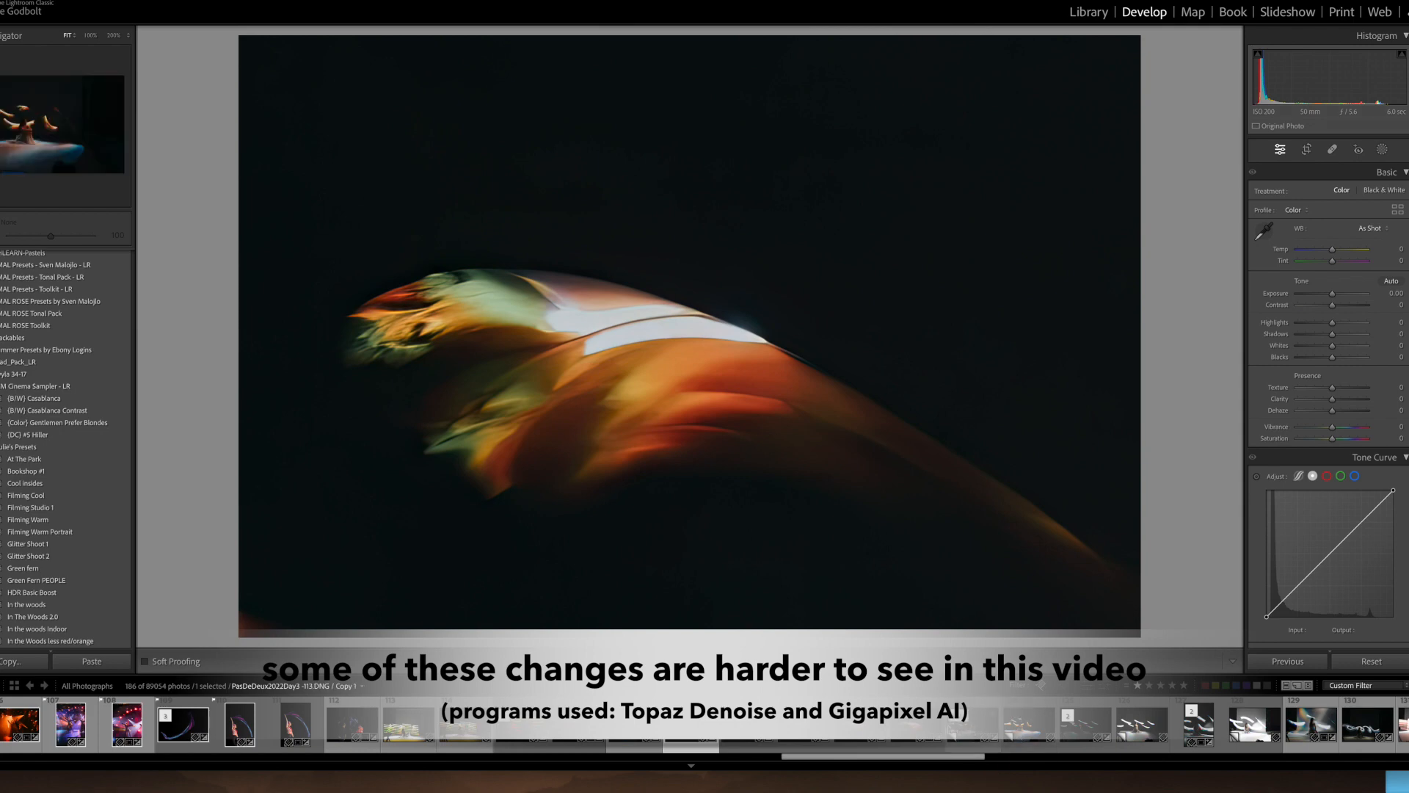
{"action": "left_click", "coordinate": [917, 733]}
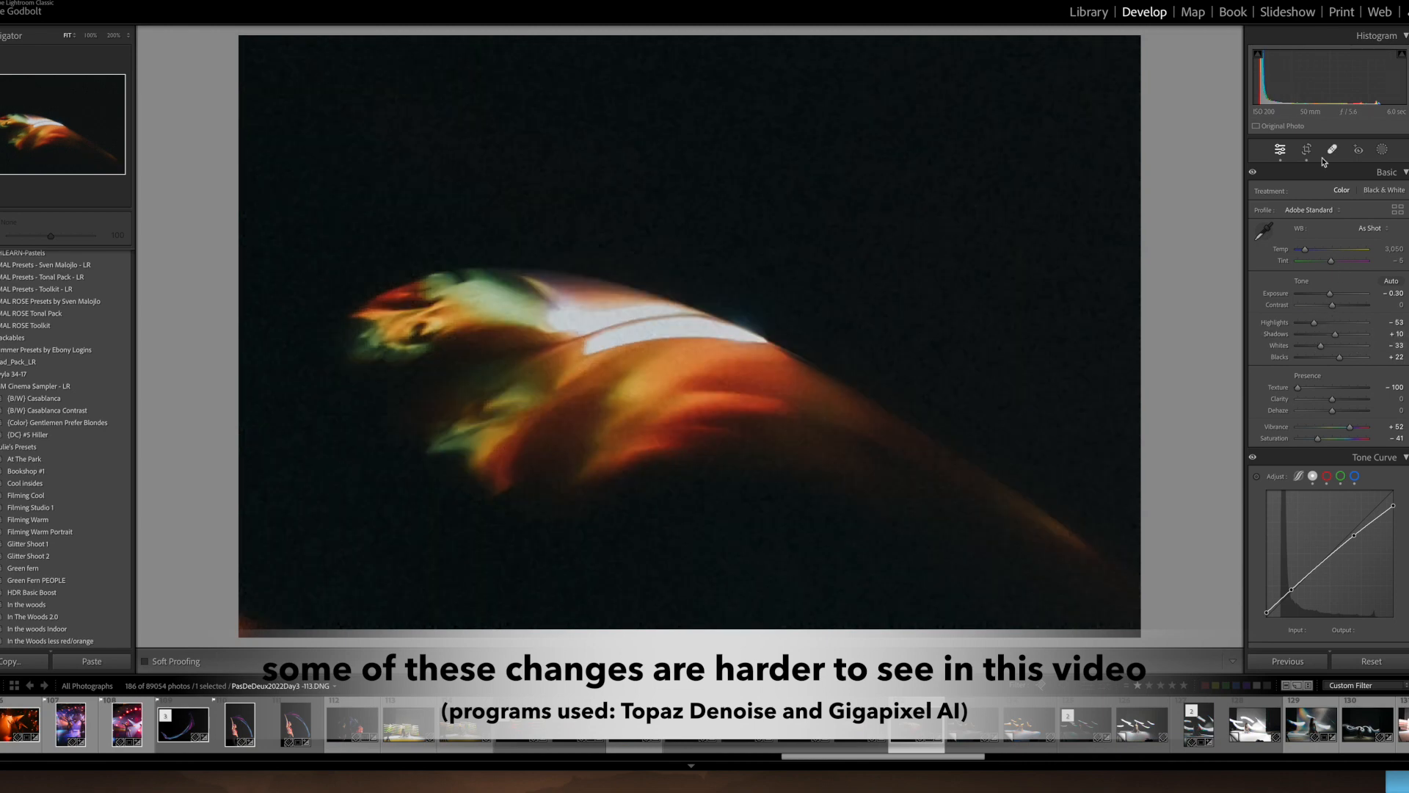
{"action": "left_click", "coordinate": [678, 738]}
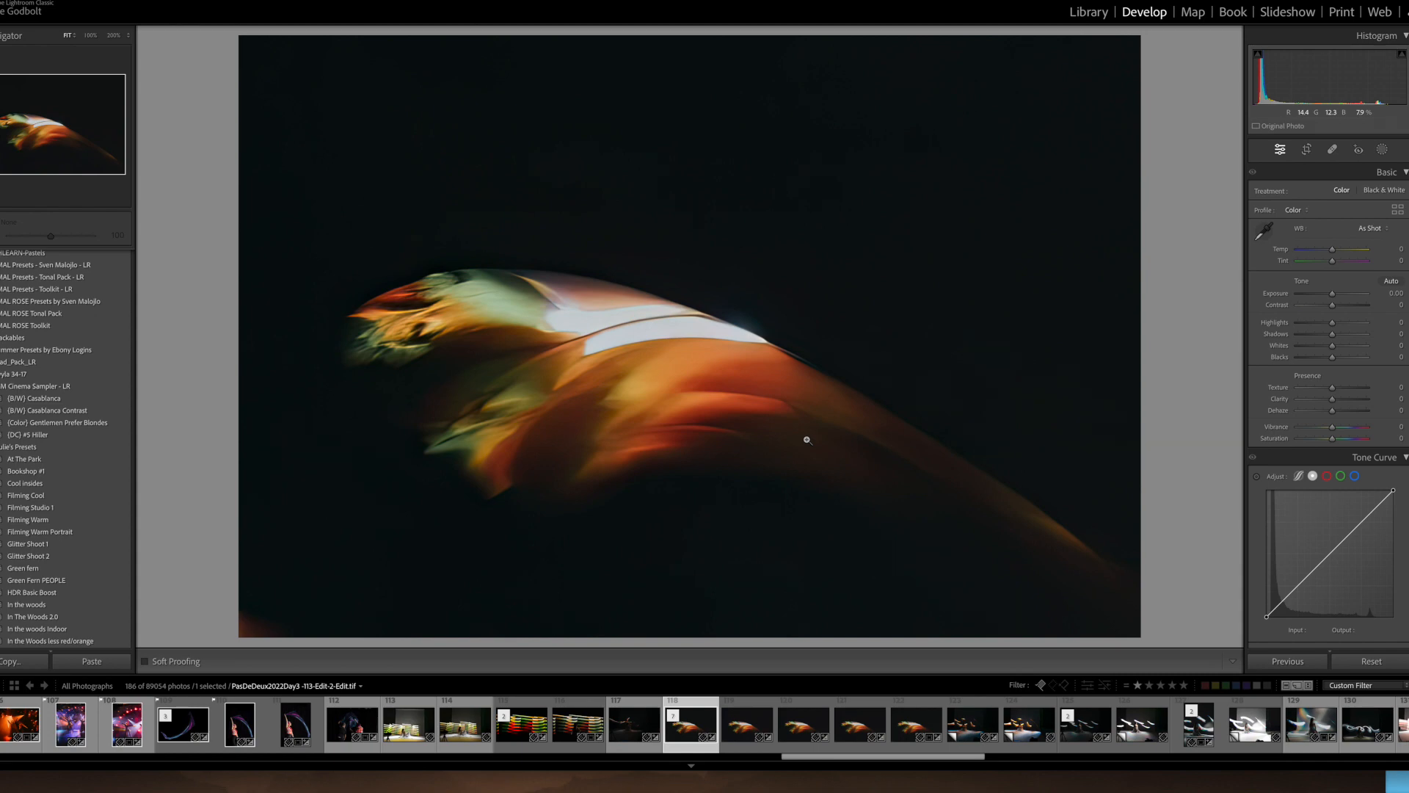
View the full seated dancer photo with light trails, return to the upscaled light streak TIFF and minimise the Lightroom window
{"action": "scroll", "coordinate": [994, 739], "scroll_direction": "down", "scroll_amount": 2}
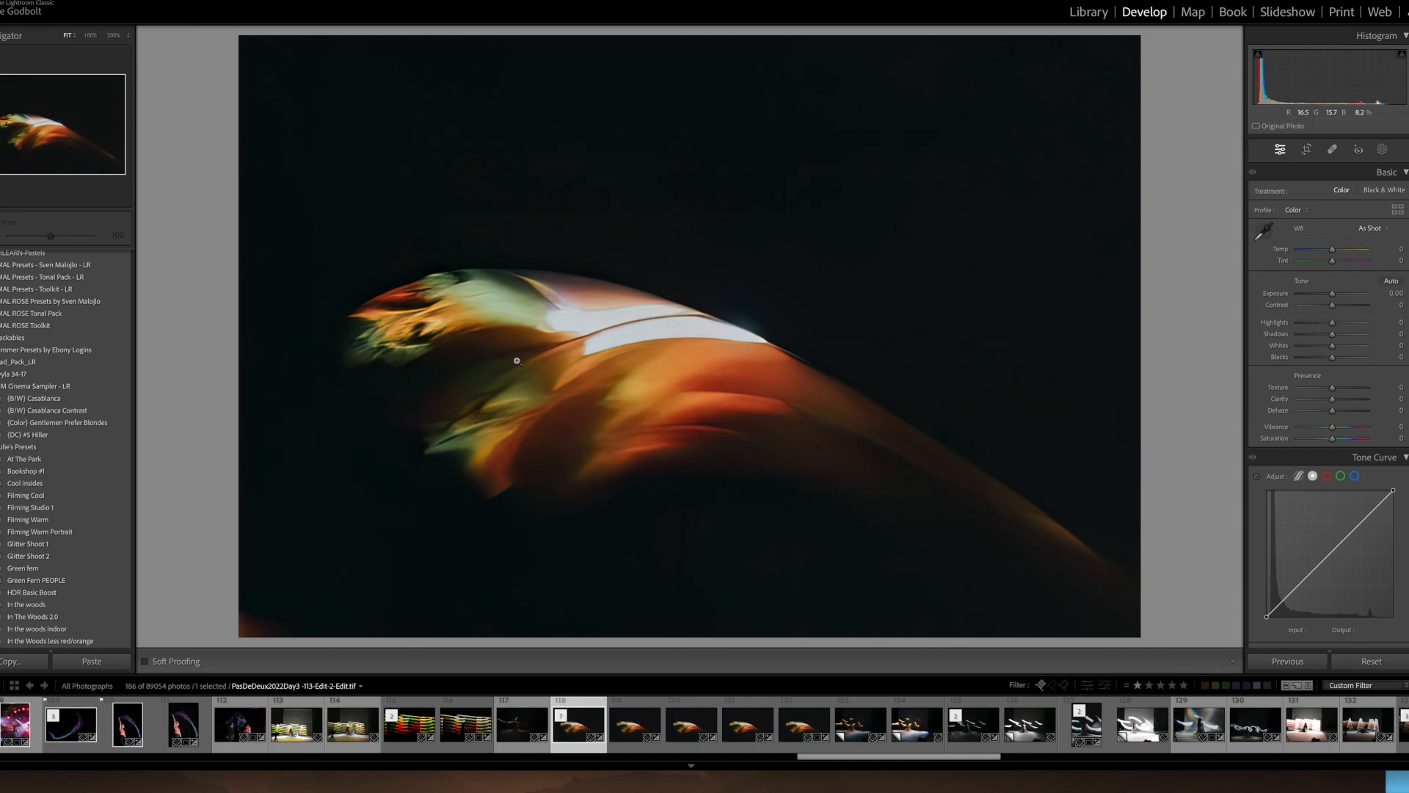
{"action": "left_click", "coordinate": [520, 728]}
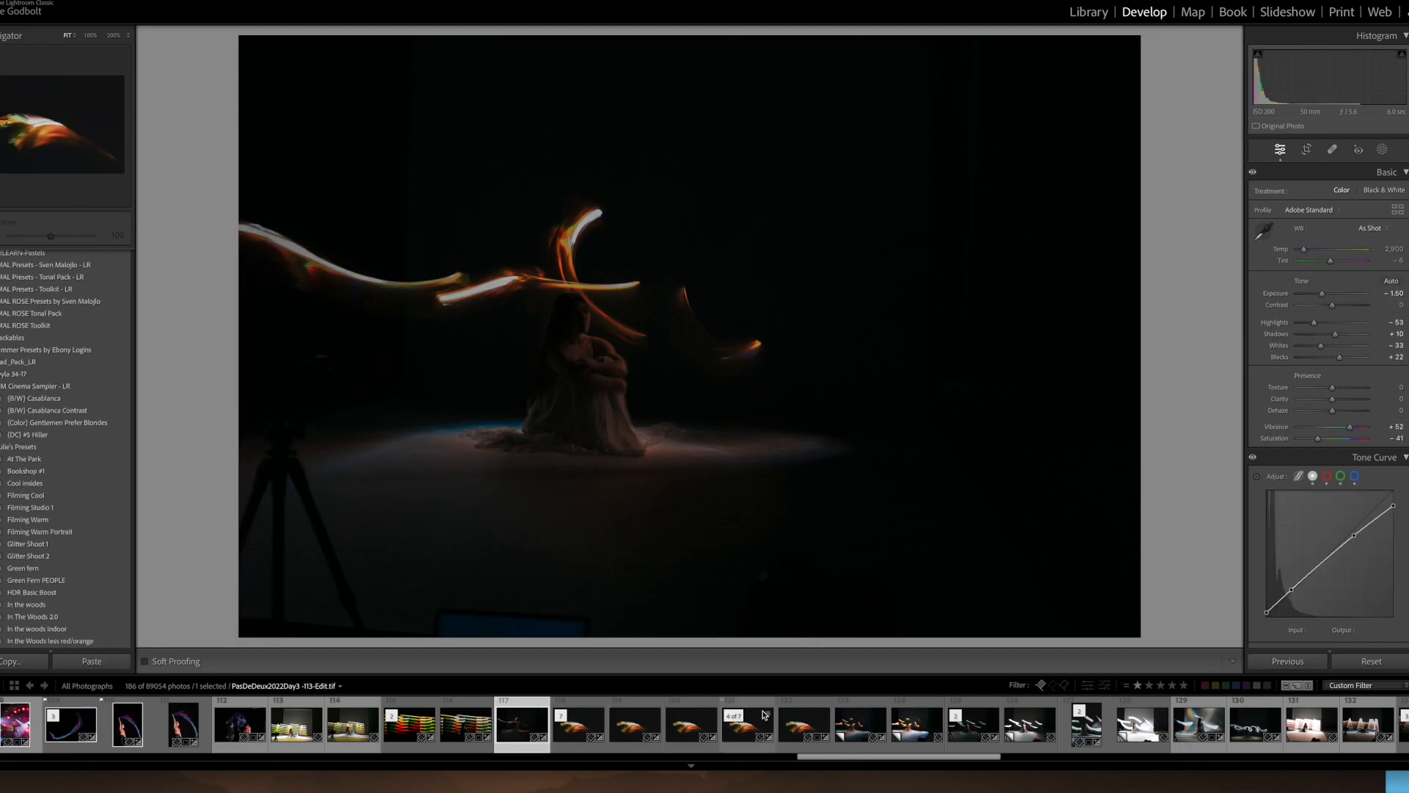
{"action": "left_click", "coordinate": [576, 729]}
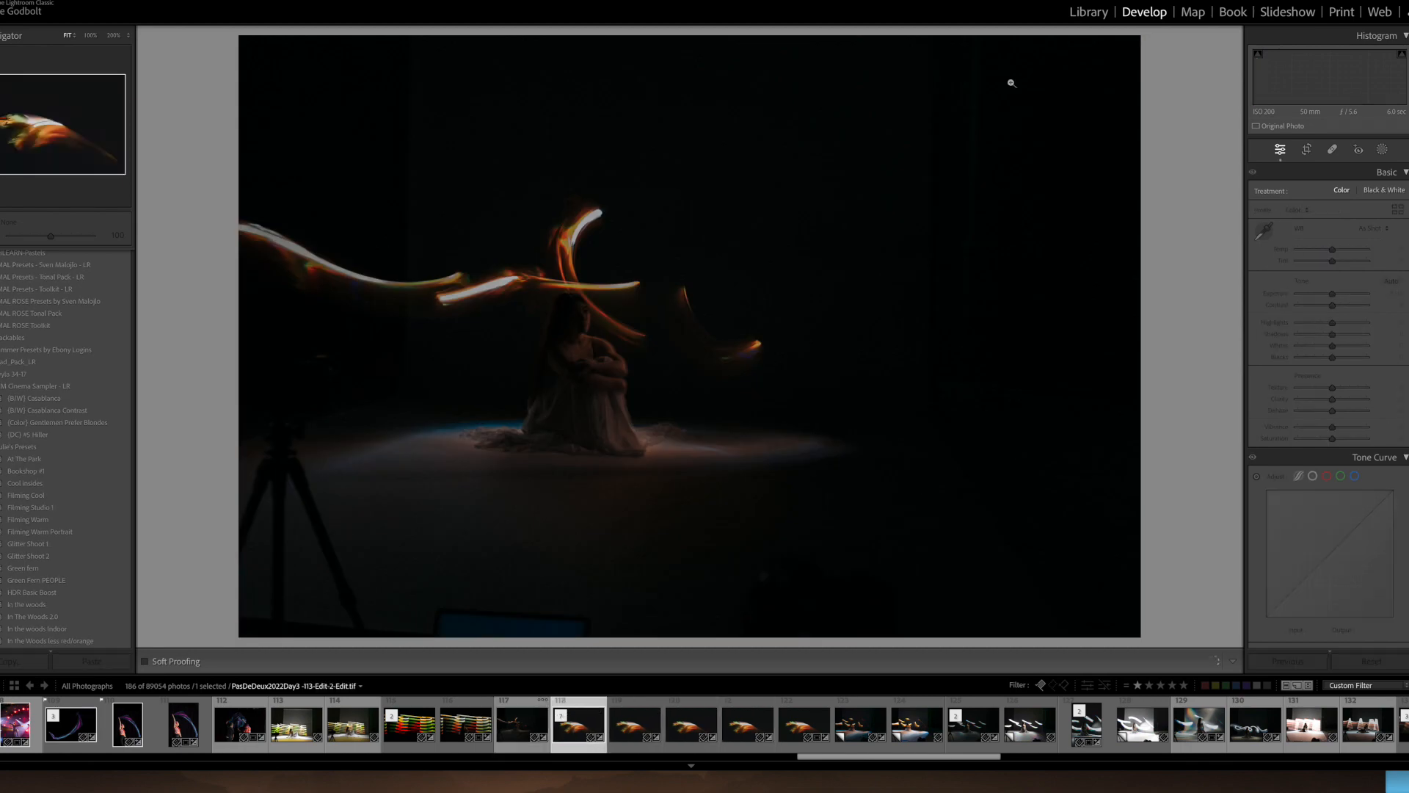
{"action": "key", "text": "super+m"}
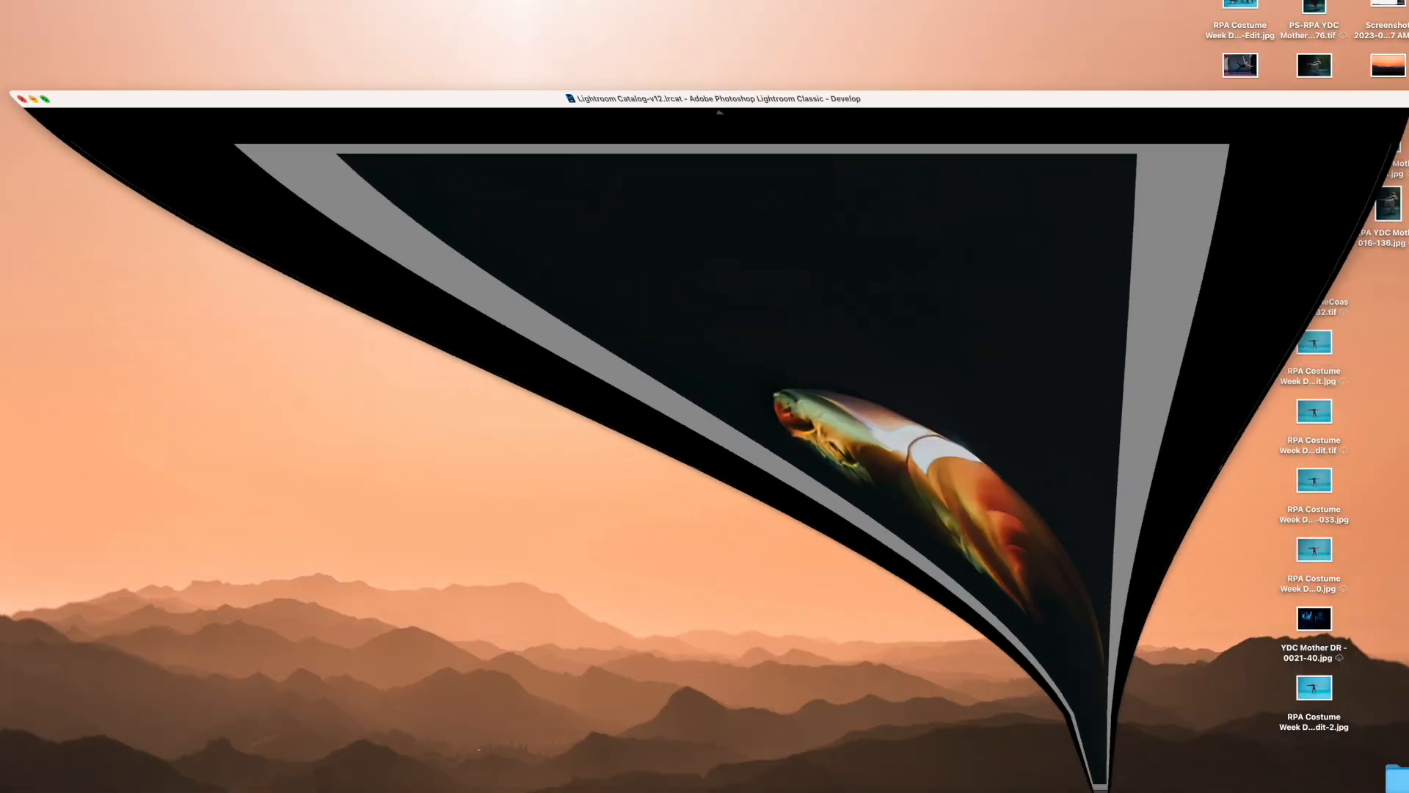